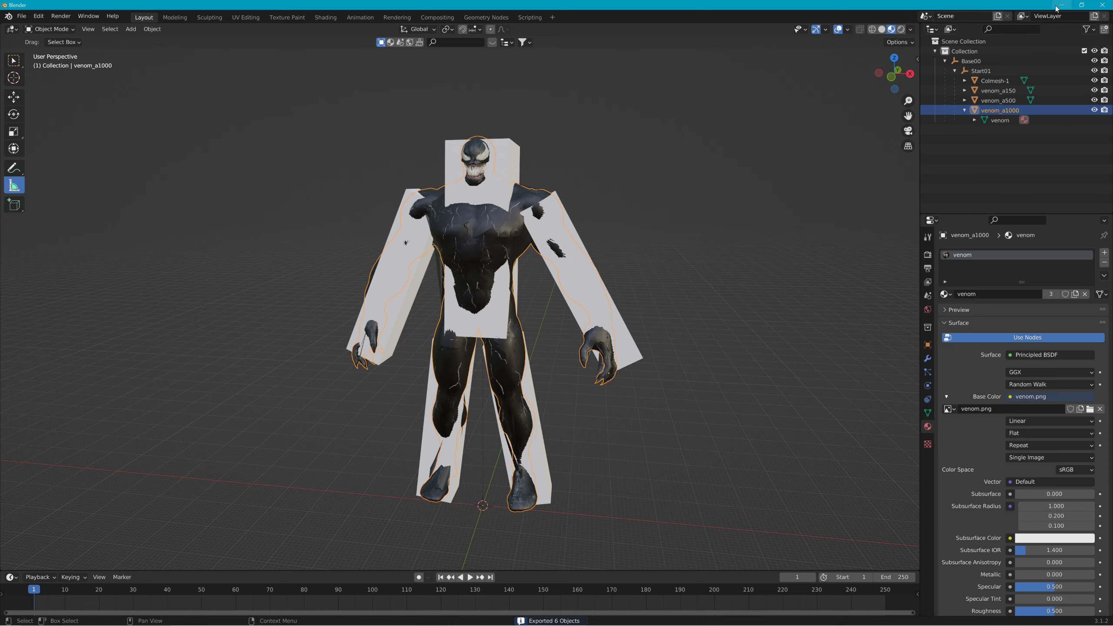
# - Launch BeamNG.drive from the desktop and load the "Grid, Small, Pure" level in Freeroam
pyautogui.click(1060, 6)
pyautogui.click(1068, 5)
pyautogui.click(992, 51)
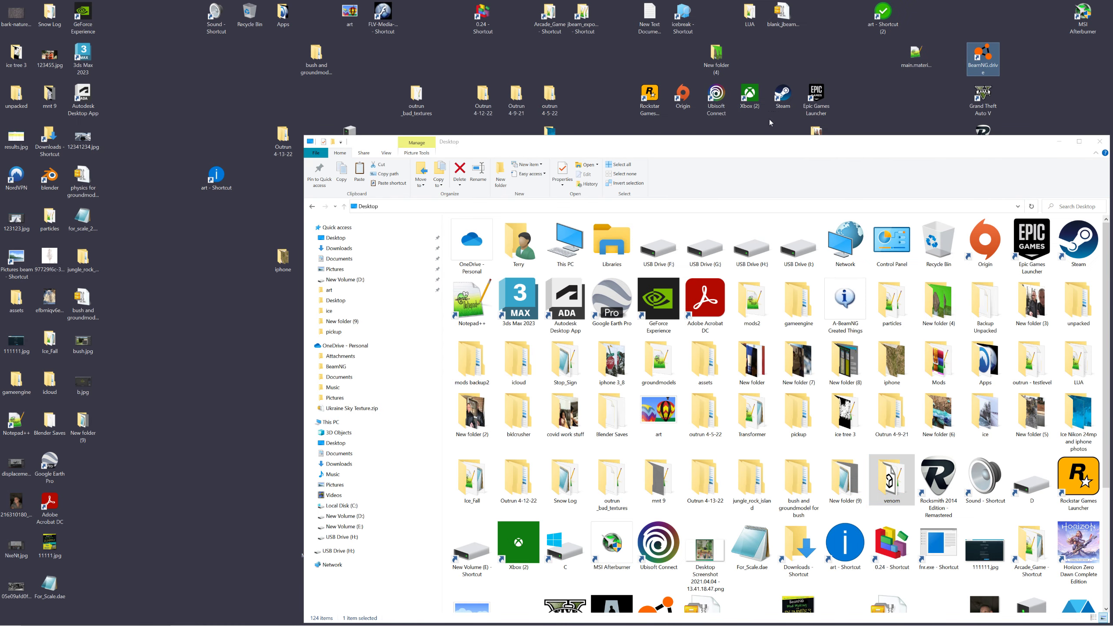
pyautogui.click(526, 291)
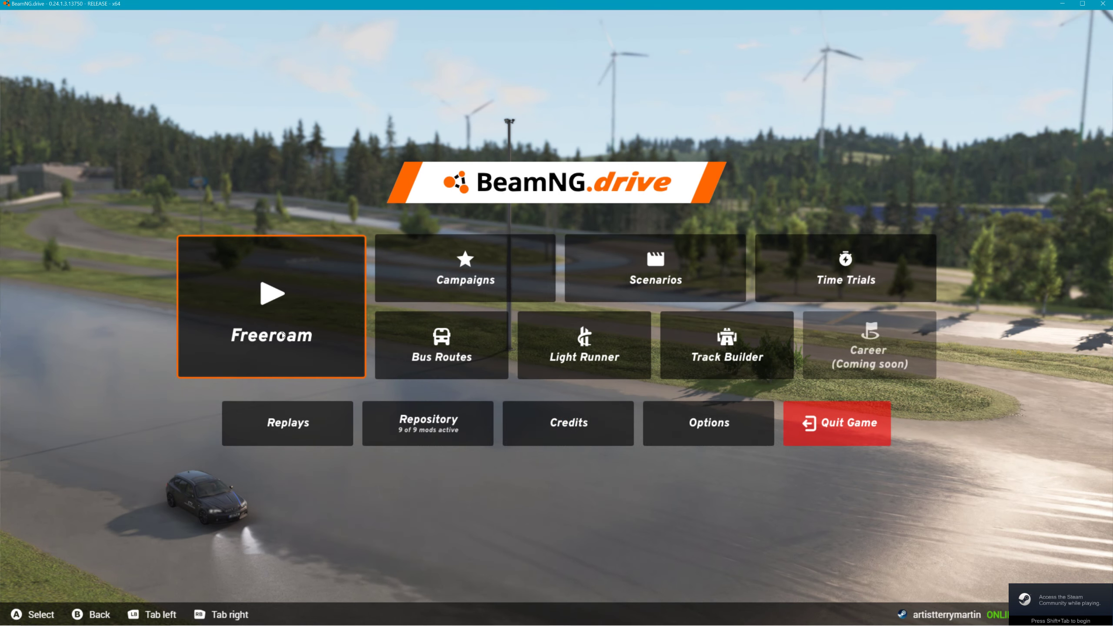
pyautogui.click(282, 335)
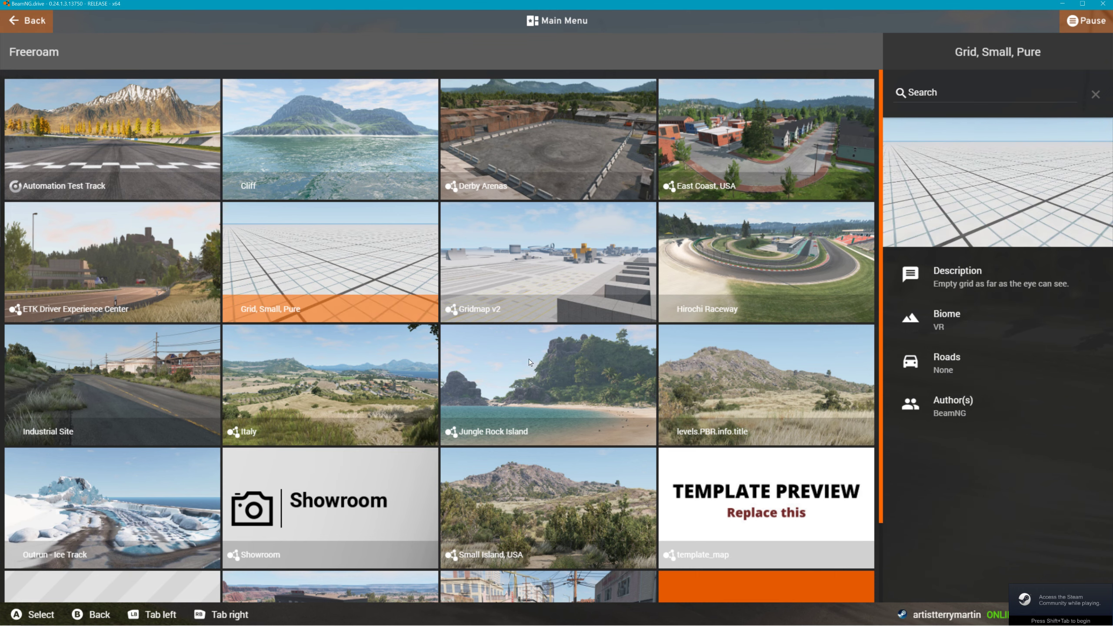
pyautogui.click(284, 290)
pyautogui.click(967, 581)
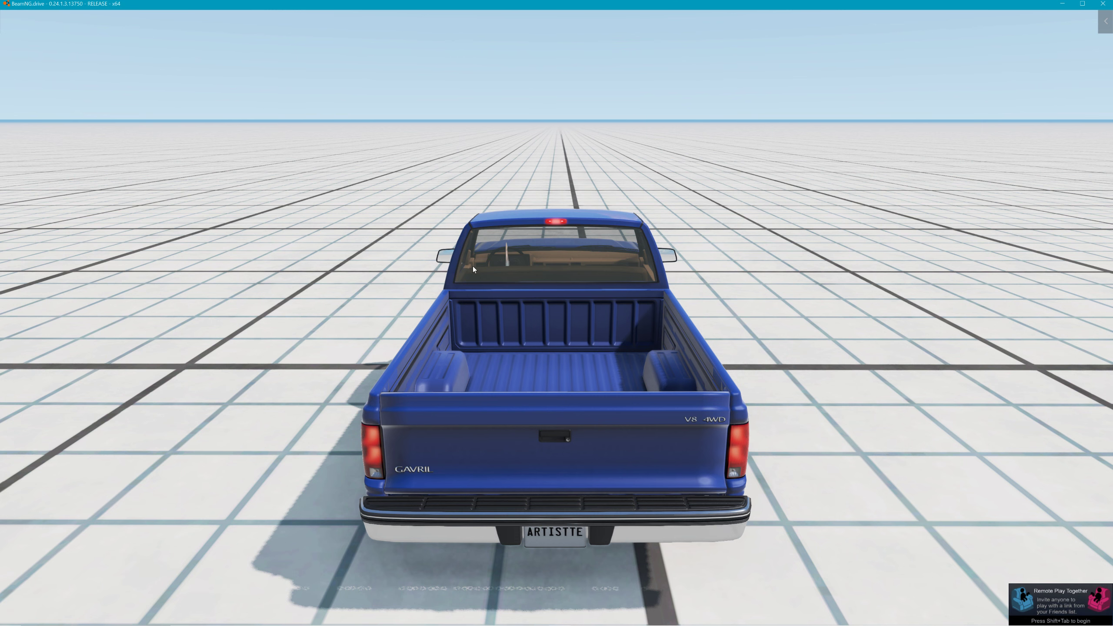
# - Enter the world editor and open the venom art folder in the Asset Browser
pyautogui.press('F11')
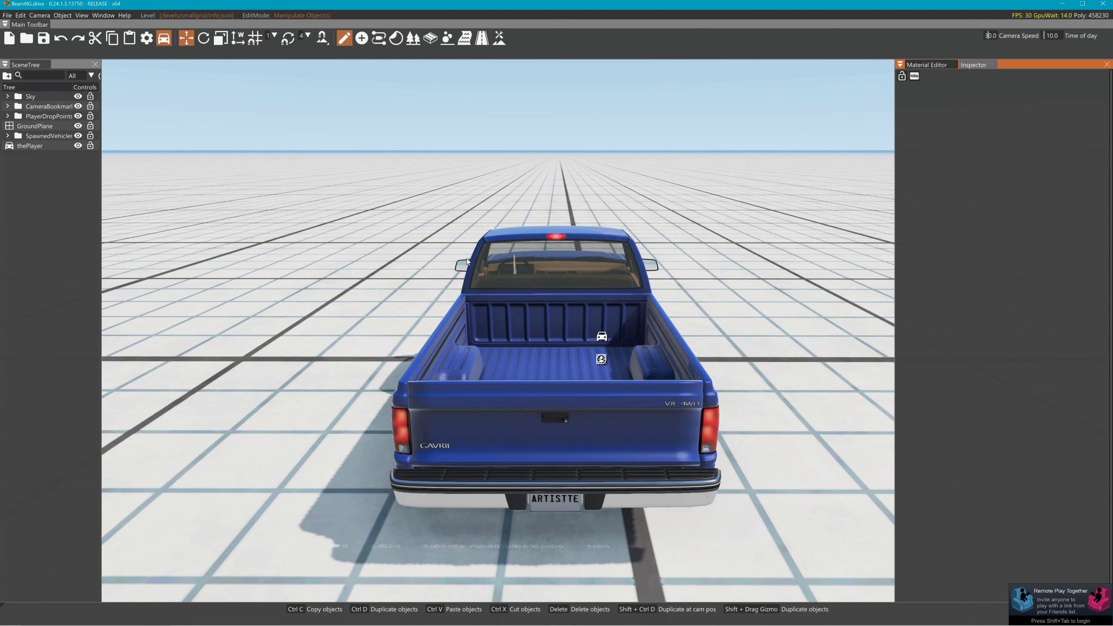
pyautogui.click(106, 19)
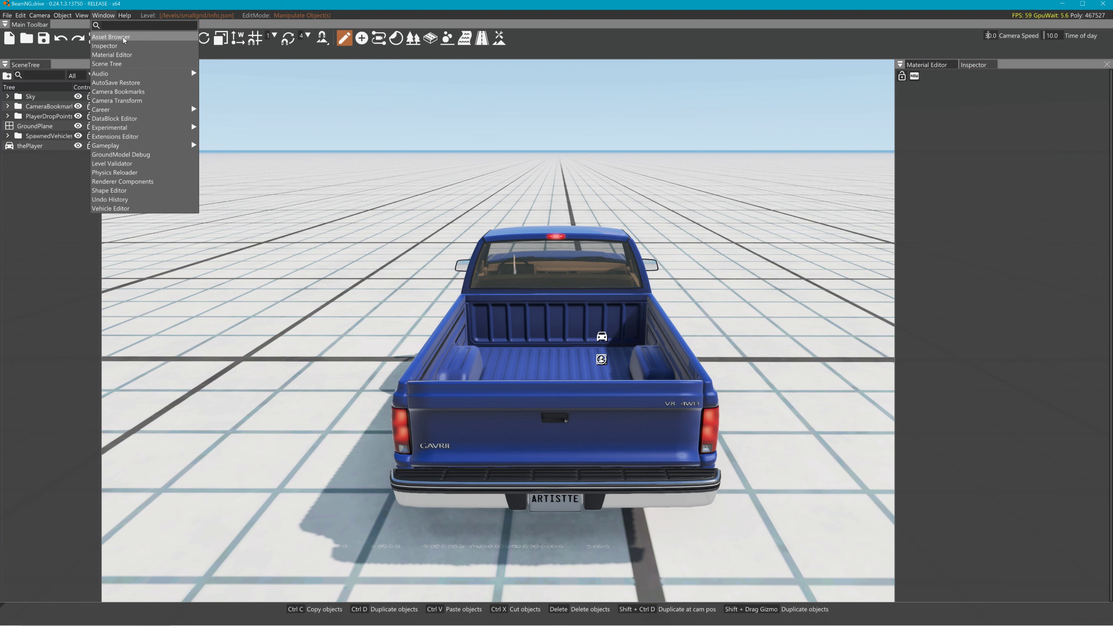
pyautogui.click(110, 37)
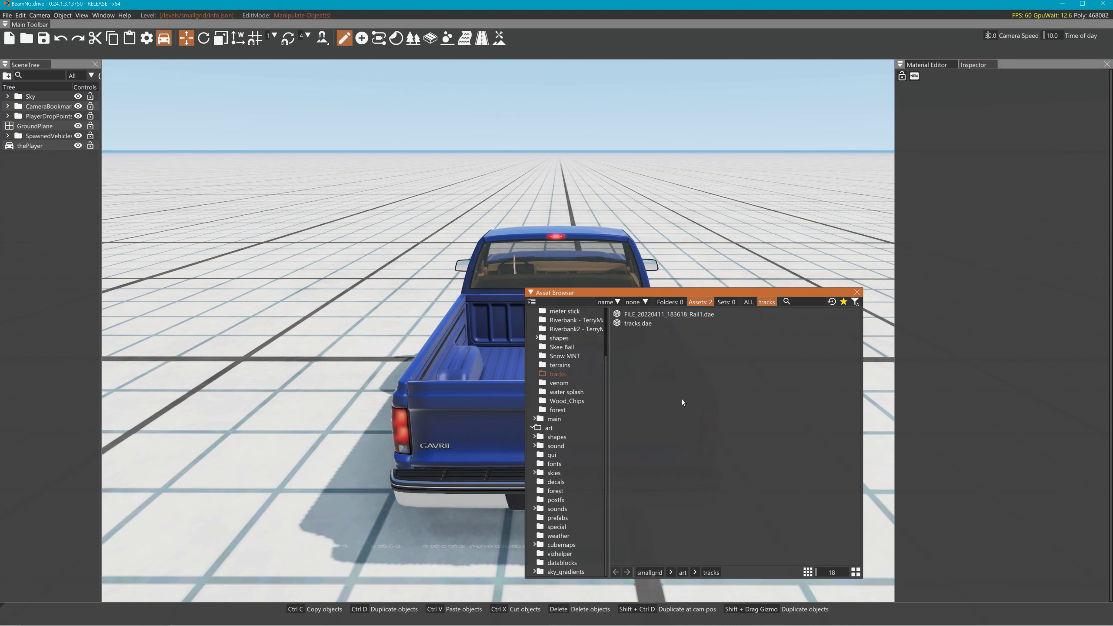
pyautogui.click(559, 382)
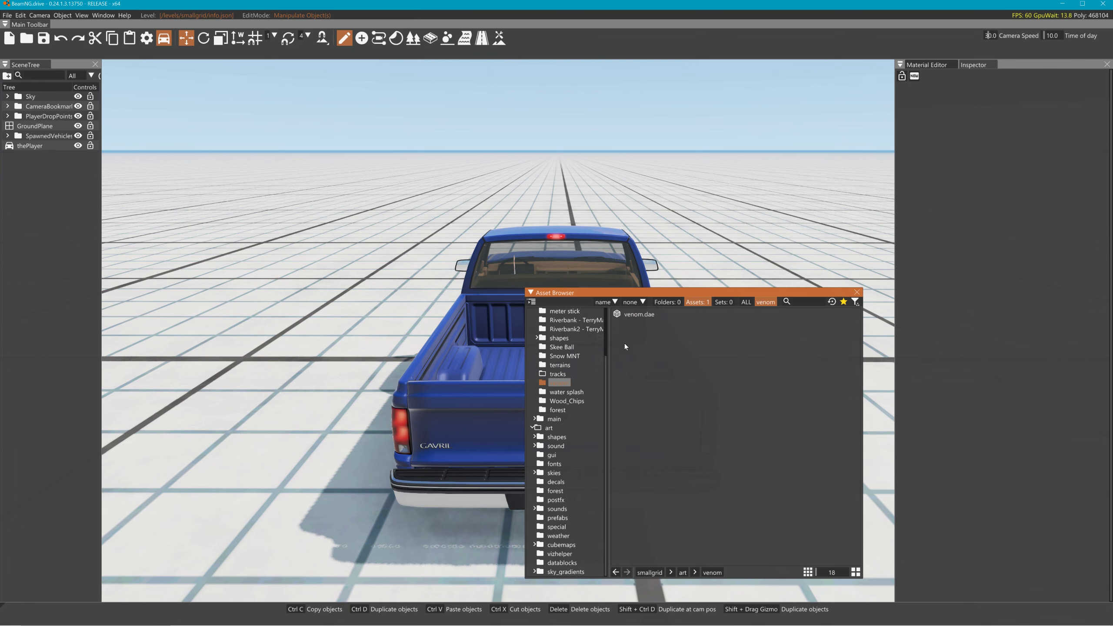
# - Place venom.dae from the Asset Browser into the level near the pickup
pyautogui.click(638, 313)
pyautogui.moveTo(647, 318); pyautogui.dragTo(526, 178)
pyautogui.moveTo(526, 178); pyautogui.dragTo(671, 220, button='right')
pyautogui.press('w')
pyautogui.press('s')
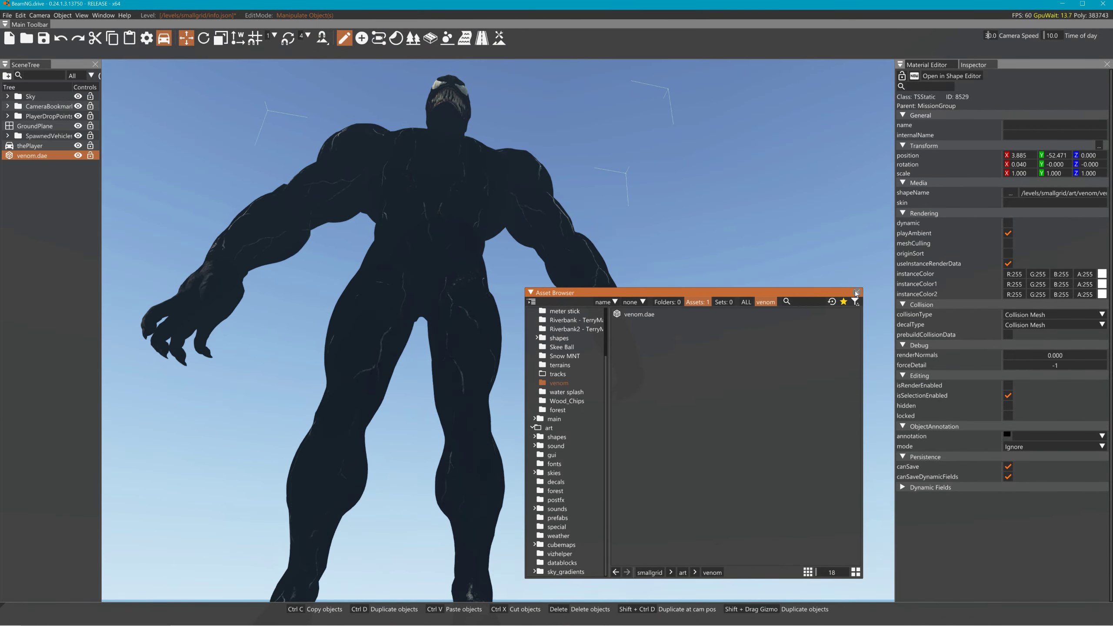
# - Close the Asset Browser and move the venom model away along the Y axis to about 63
pyautogui.click(856, 293)
pyautogui.moveTo(613, 298); pyautogui.dragTo(618, 416, button='right')
pyautogui.press('s')
pyautogui.press('s')
pyautogui.press('a')
pyautogui.moveTo(469, 482); pyautogui.dragTo(468, 395, button='right')
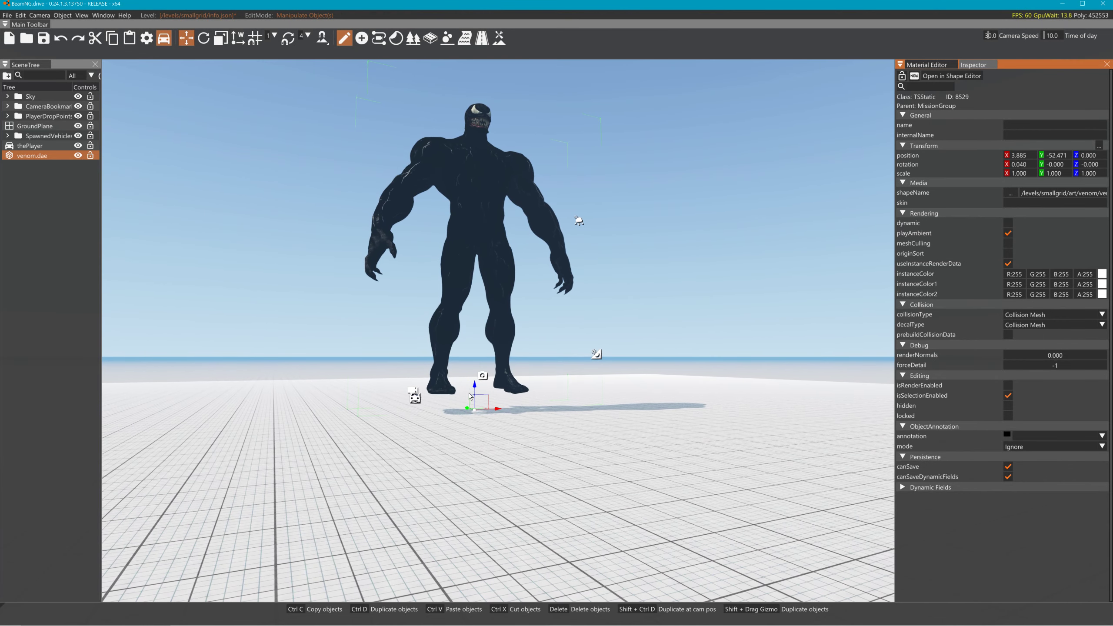
pyautogui.moveTo(466, 409); pyautogui.dragTo(375, 411)
# - Switch to Blender and add a Plain Axes empty to the scene
pyautogui.hotkey('alt', 'Tab')
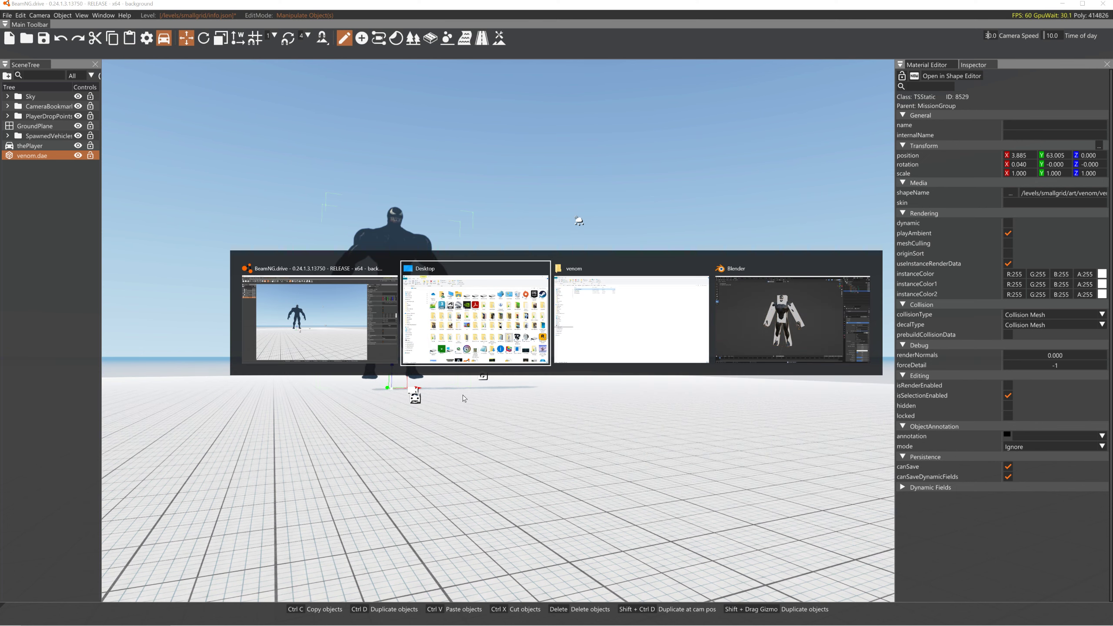
pyautogui.press('Tab')
pyautogui.press('Tab')
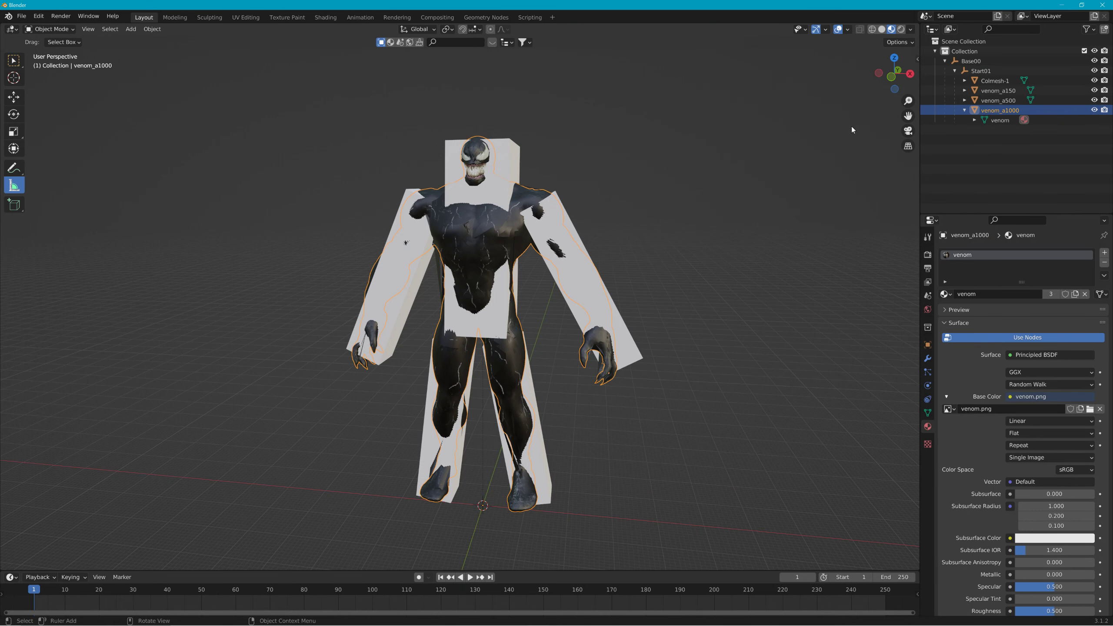
pyautogui.click(981, 62)
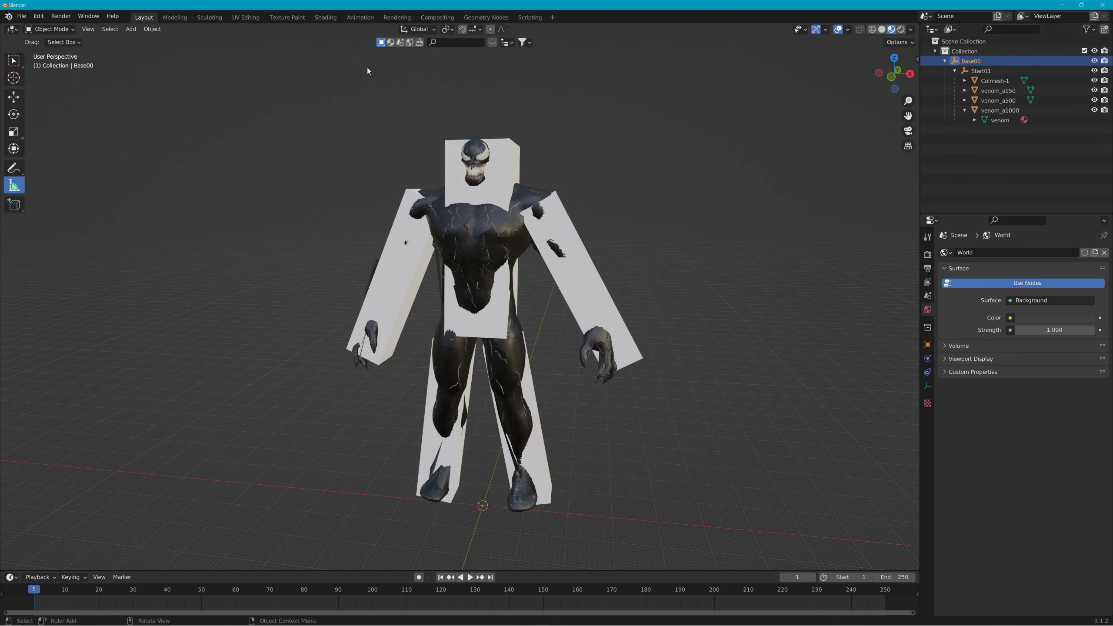
pyautogui.click(130, 29)
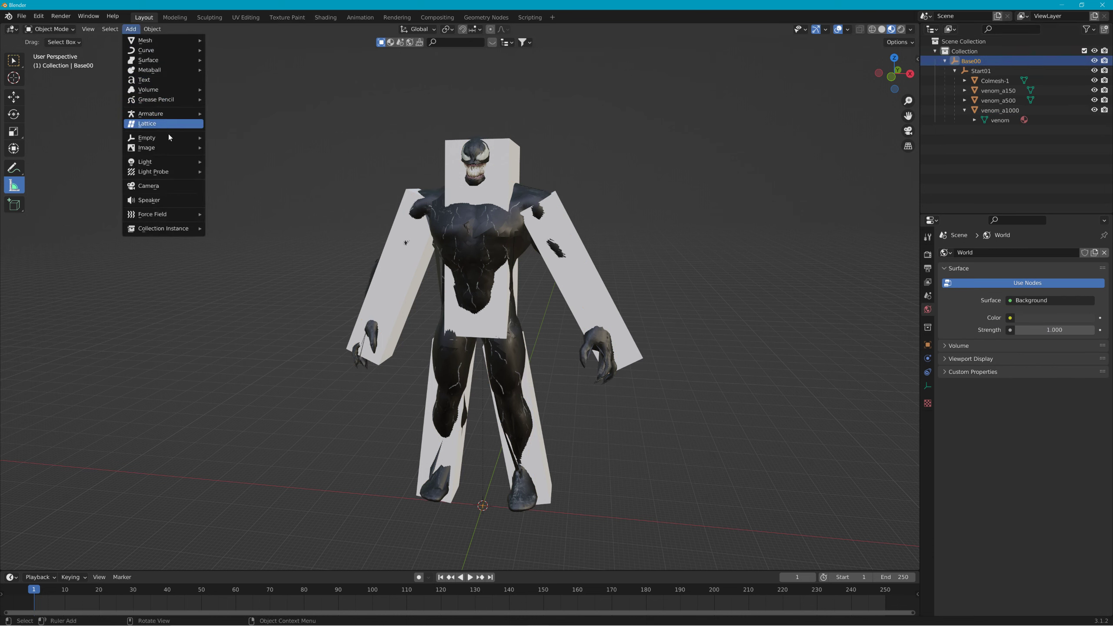
pyautogui.moveTo(169, 136)
pyautogui.click(219, 139)
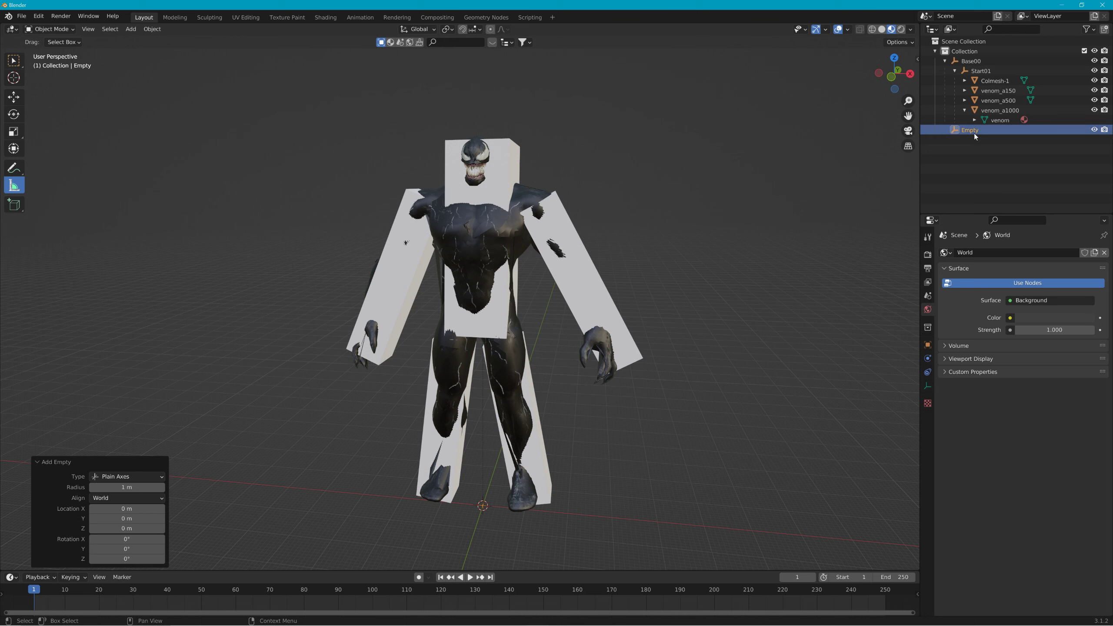
# - Parent the new empty to Base00 and rename it bb_autobillboard25
pyautogui.moveTo(973, 133); pyautogui.dragTo(975, 61)
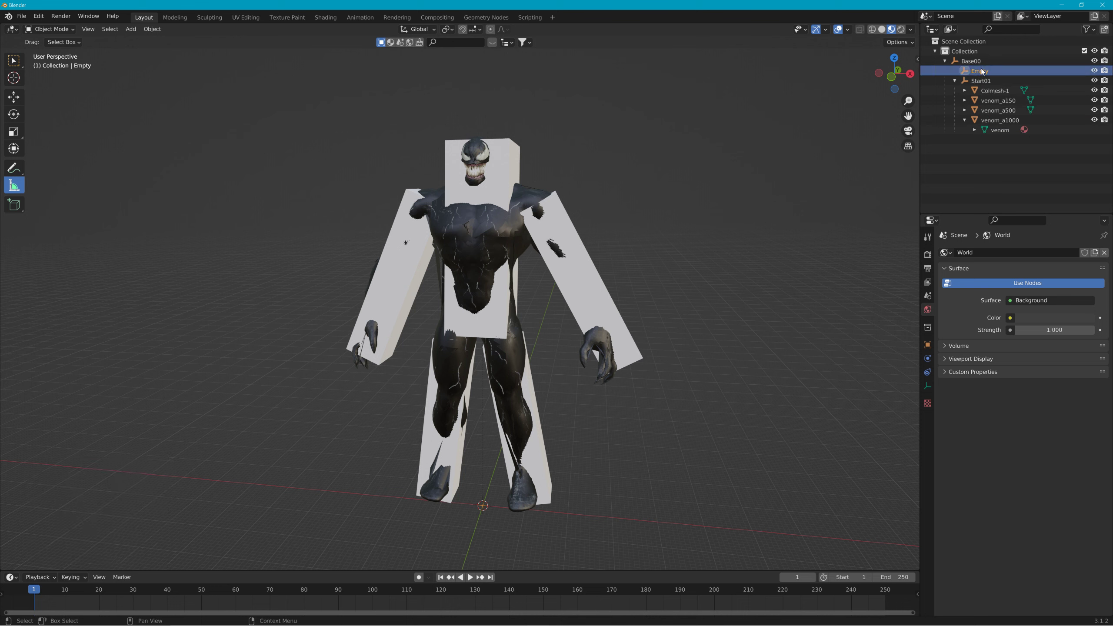
pyautogui.press('F2')
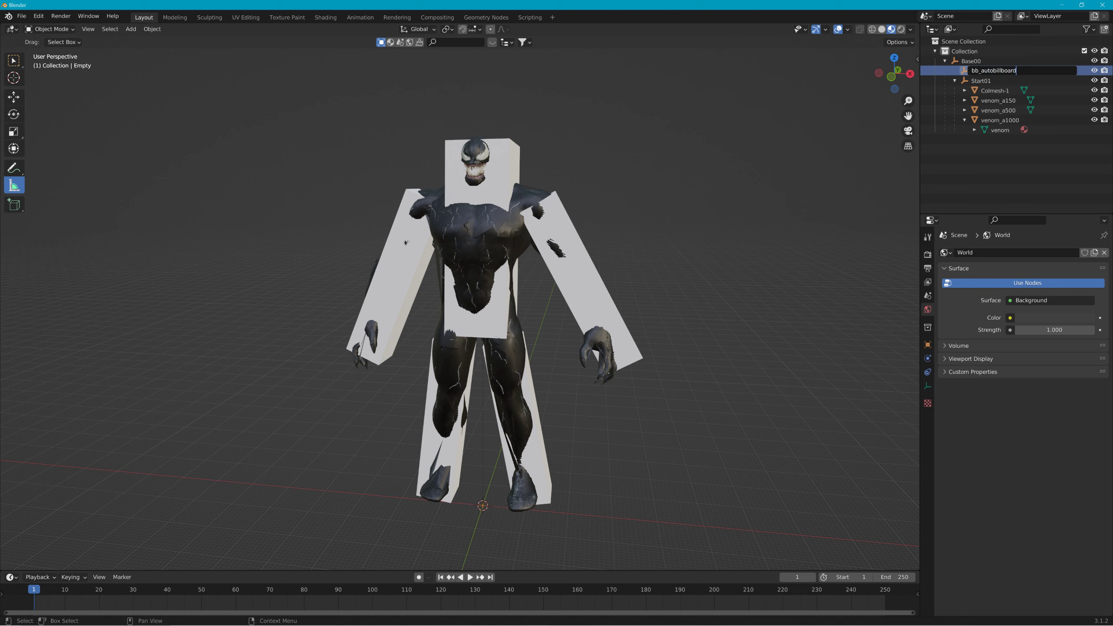
pyautogui.press('Return')
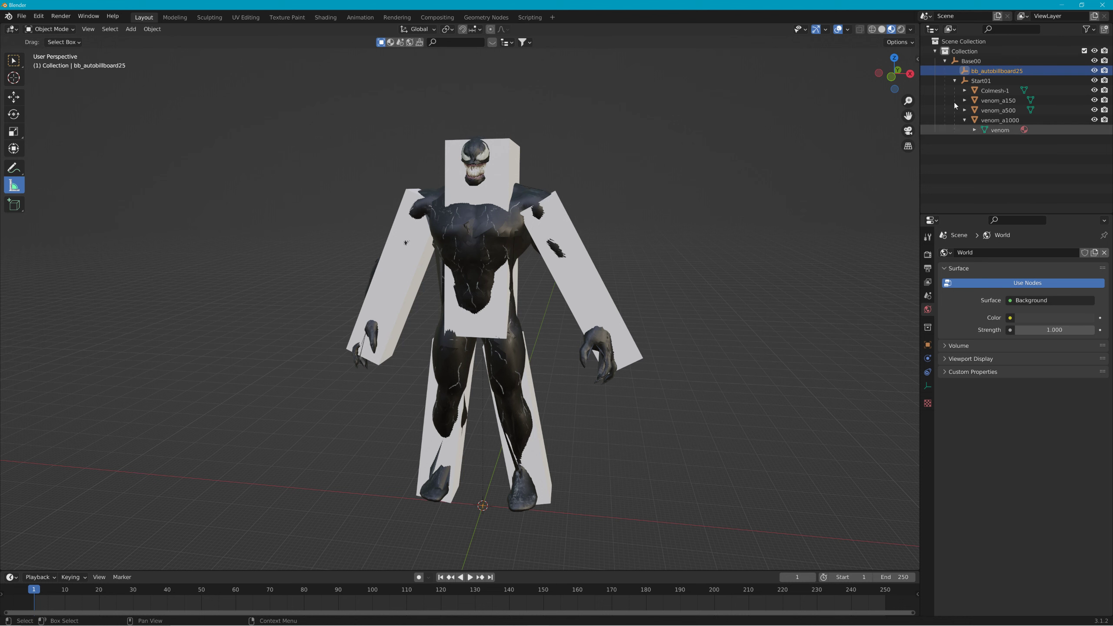
# - Export the scene as COLLADA over venom.dae in the level's venom art folder
pyautogui.click(21, 16)
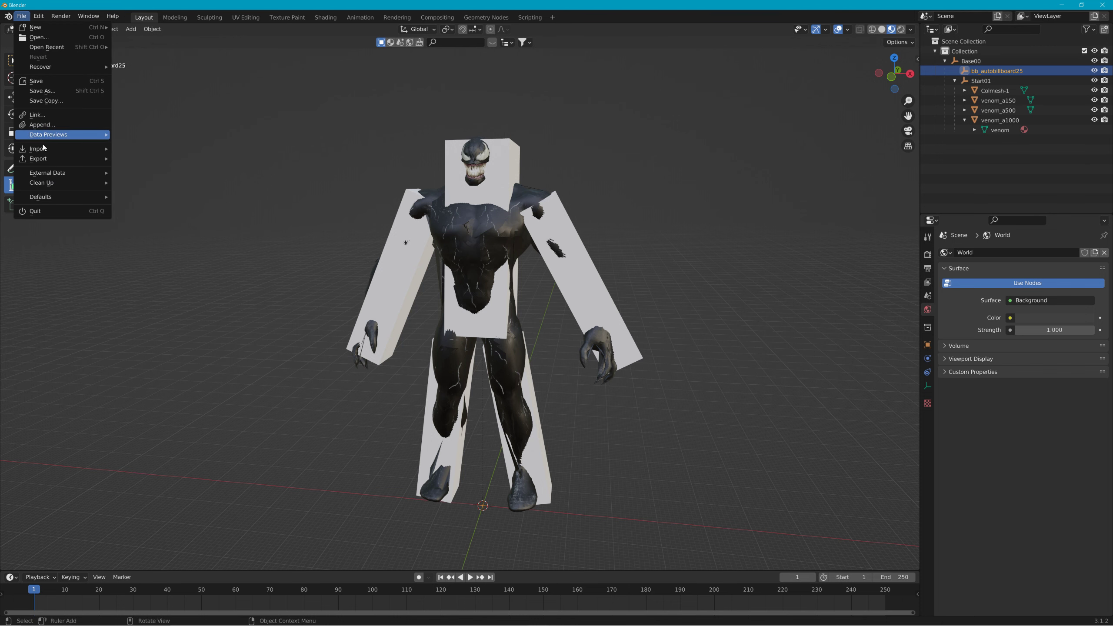
pyautogui.moveTo(50, 160)
pyautogui.click(149, 158)
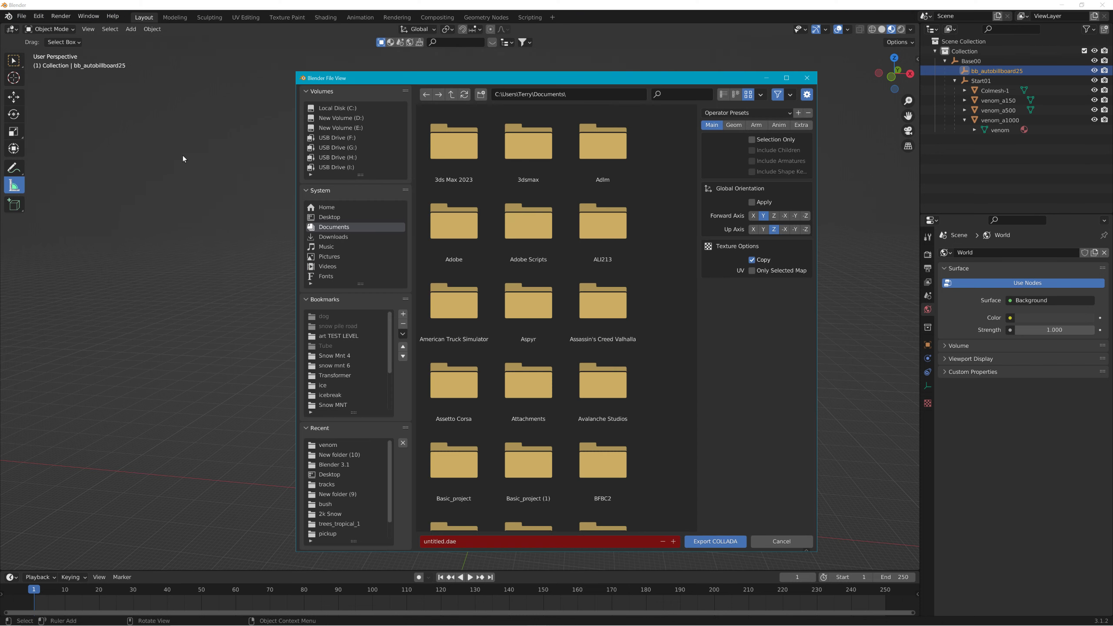
pyautogui.click(330, 446)
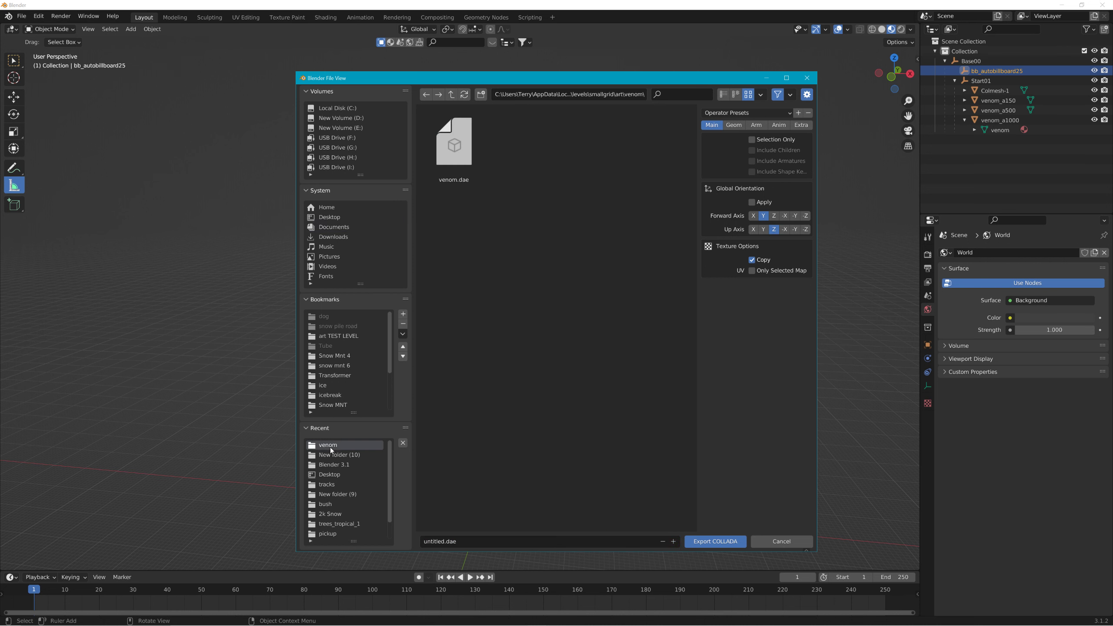
pyautogui.click(464, 155)
pyautogui.click(704, 538)
# - Switch back to BeamNG.drive and move the venom model far away along the Y axis to about -2158
pyautogui.hotkey('alt', 'Tab')
pyautogui.moveTo(655, 433); pyautogui.dragTo(560, 342, button='right')
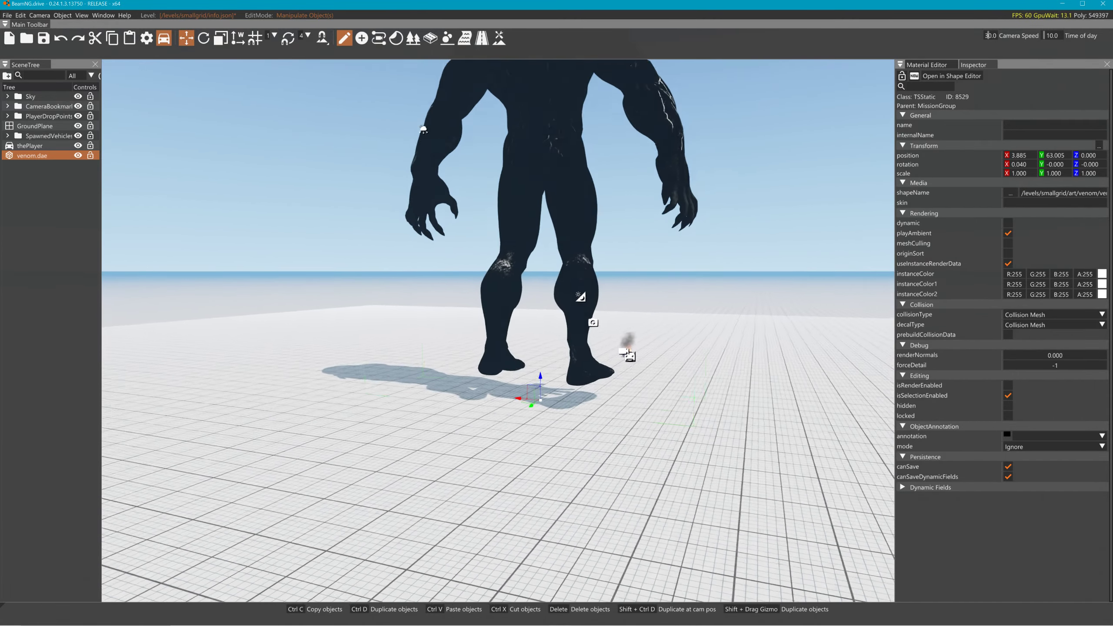
pyautogui.press('s')
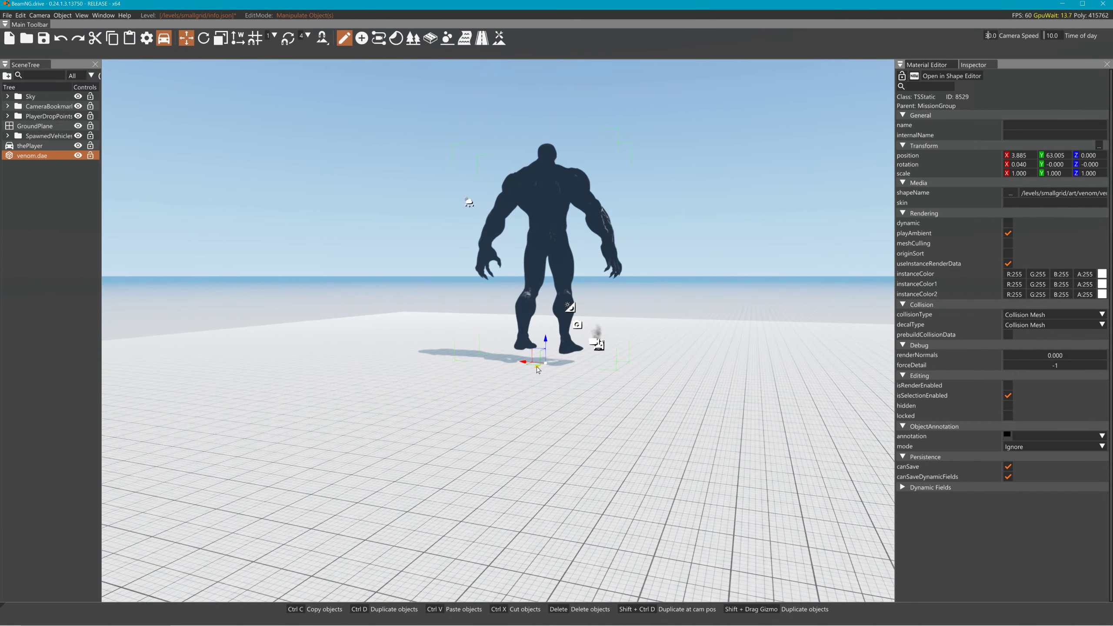
pyautogui.moveTo(538, 369); pyautogui.dragTo(775, 292)
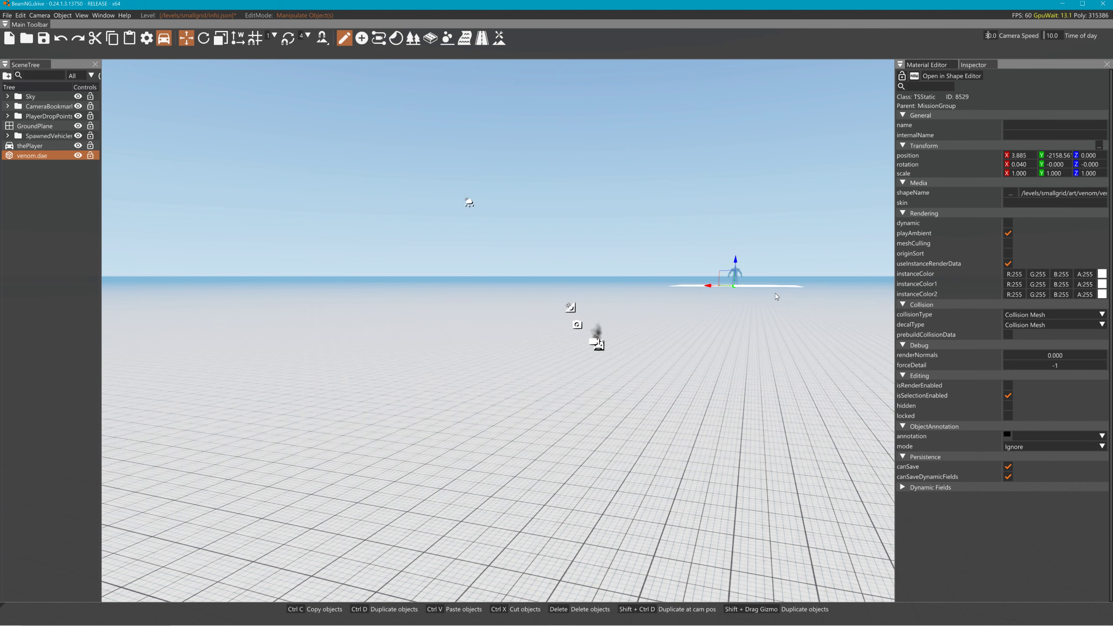
# - Open the venom model in the Shape Editor, force detail level 3 and inspect the billboard from several angles
pyautogui.click(971, 77)
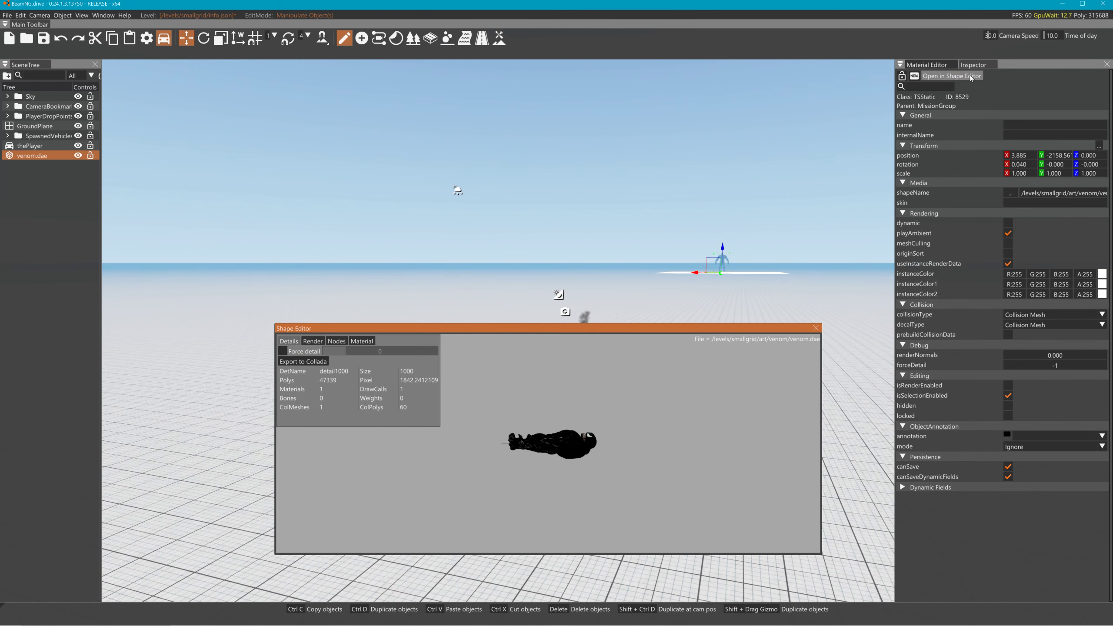
pyautogui.moveTo(490, 404); pyautogui.dragTo(573, 510)
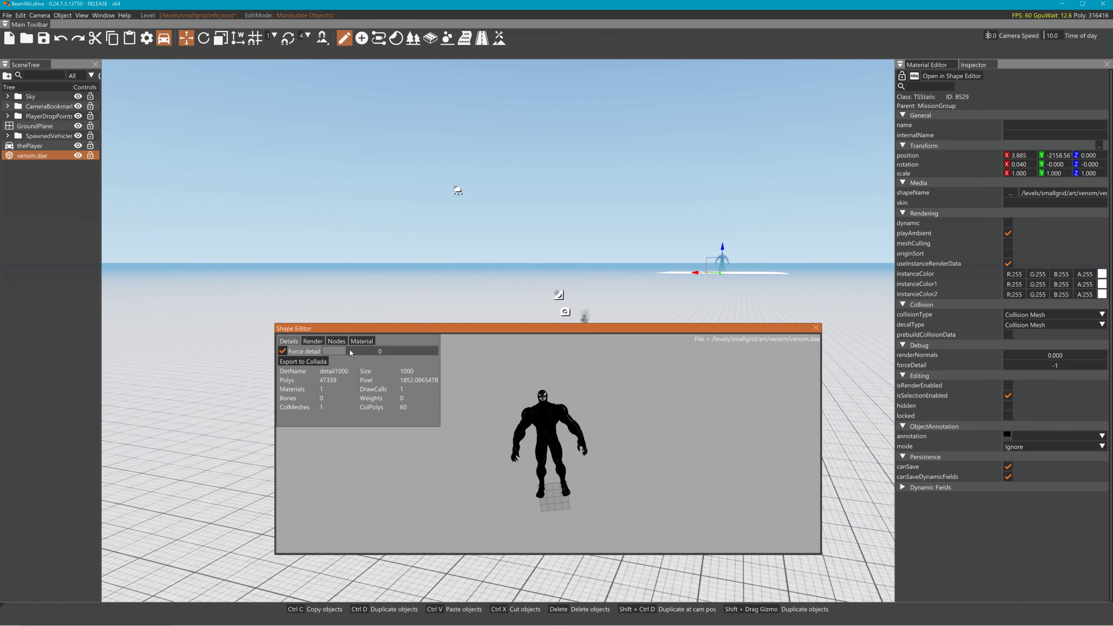
pyautogui.moveTo(349, 351); pyautogui.dragTo(411, 367)
pyautogui.moveTo(617, 530); pyautogui.dragTo(543, 451)
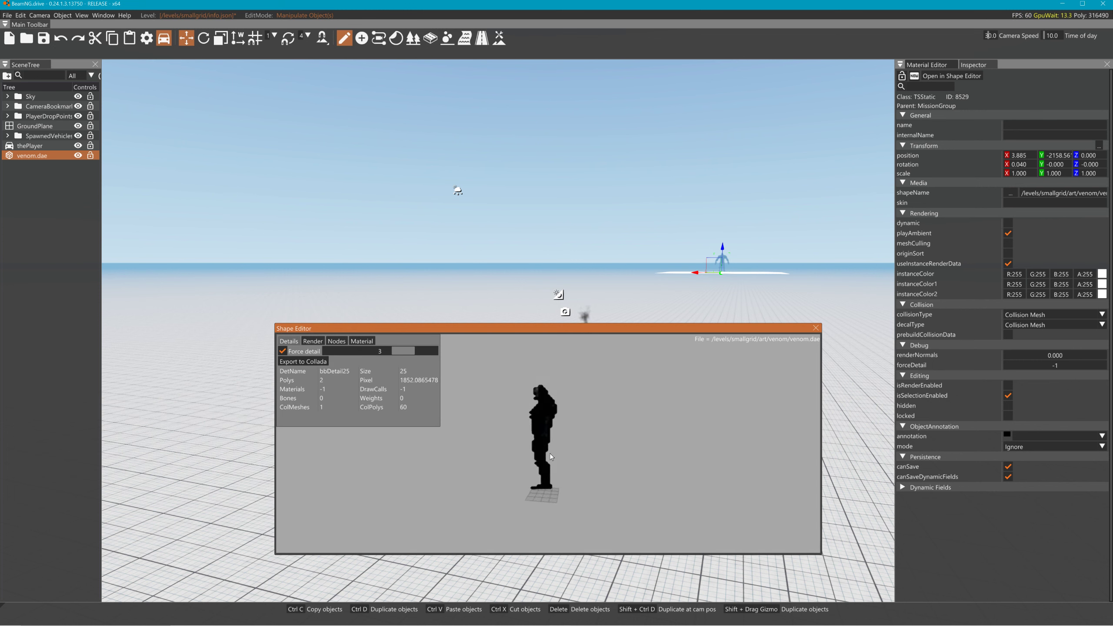
pyautogui.moveTo(546, 454); pyautogui.dragTo(609, 471)
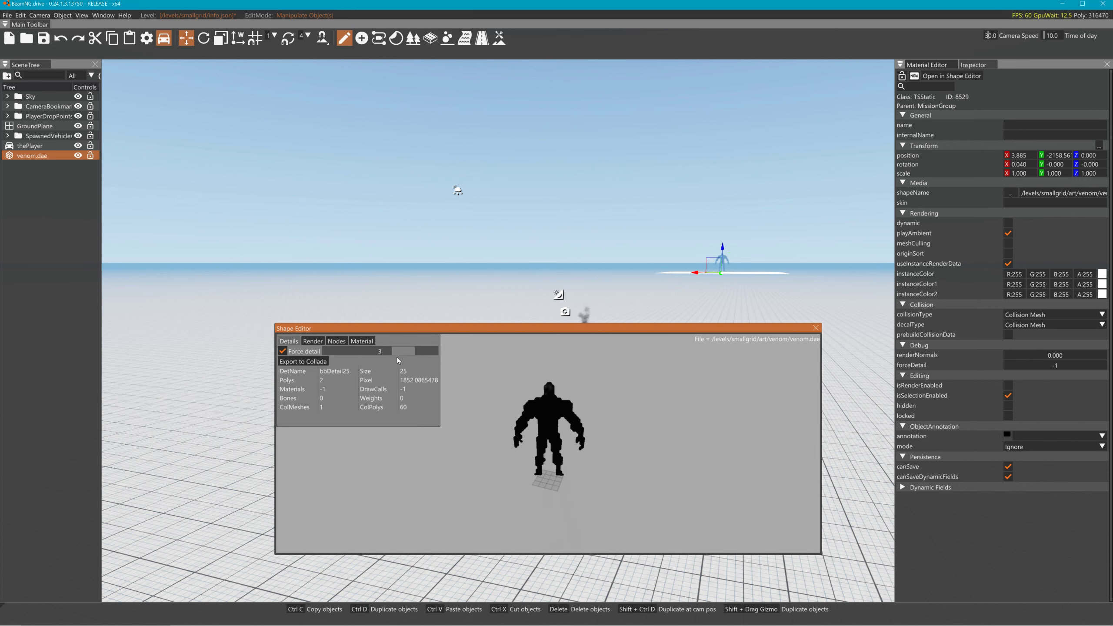
# - Force detail levels 2, 1 and 0 in turn to compare the meshes, then close the Shape Editor
pyautogui.moveTo(397, 353); pyautogui.dragTo(384, 353)
pyautogui.moveTo(561, 454); pyautogui.dragTo(575, 506)
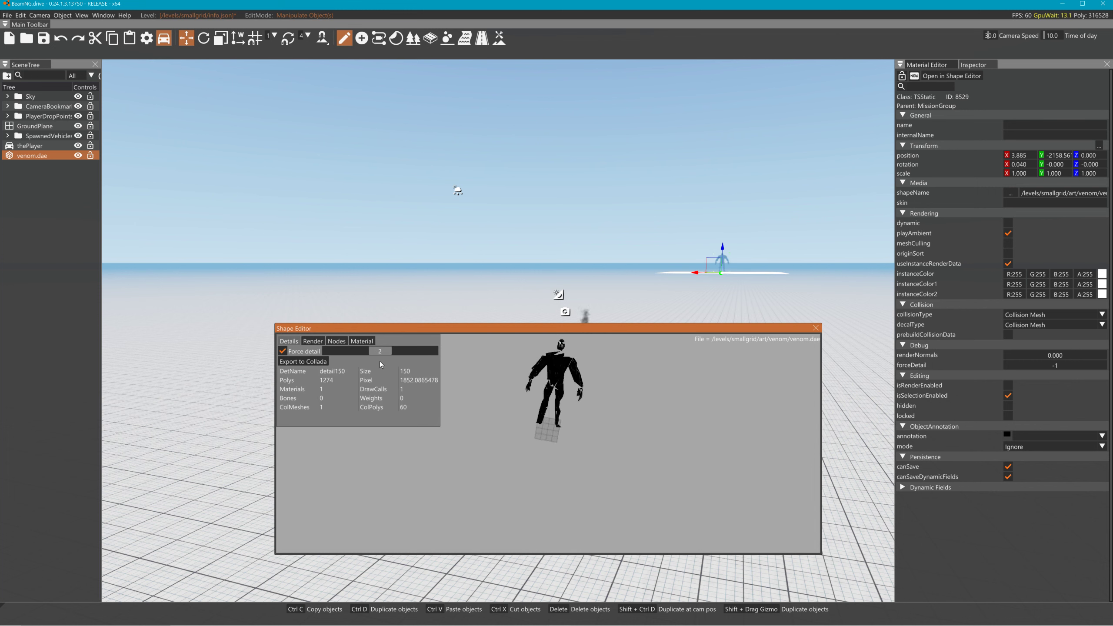
pyautogui.moveTo(374, 353); pyautogui.dragTo(365, 354)
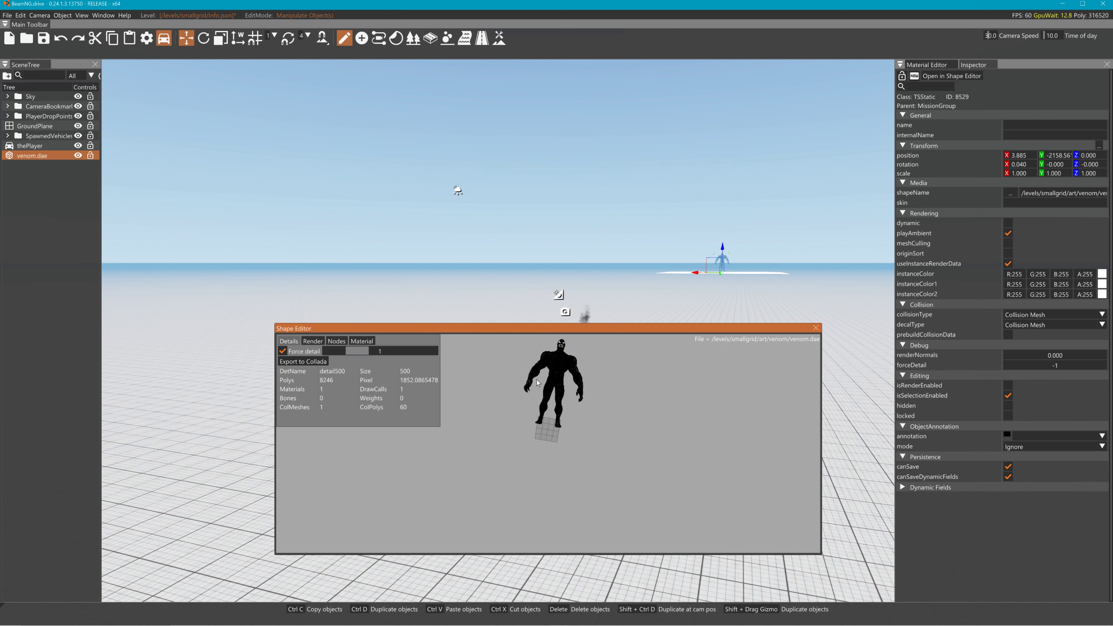
pyautogui.click(333, 354)
pyautogui.moveTo(526, 375); pyautogui.dragTo(561, 436)
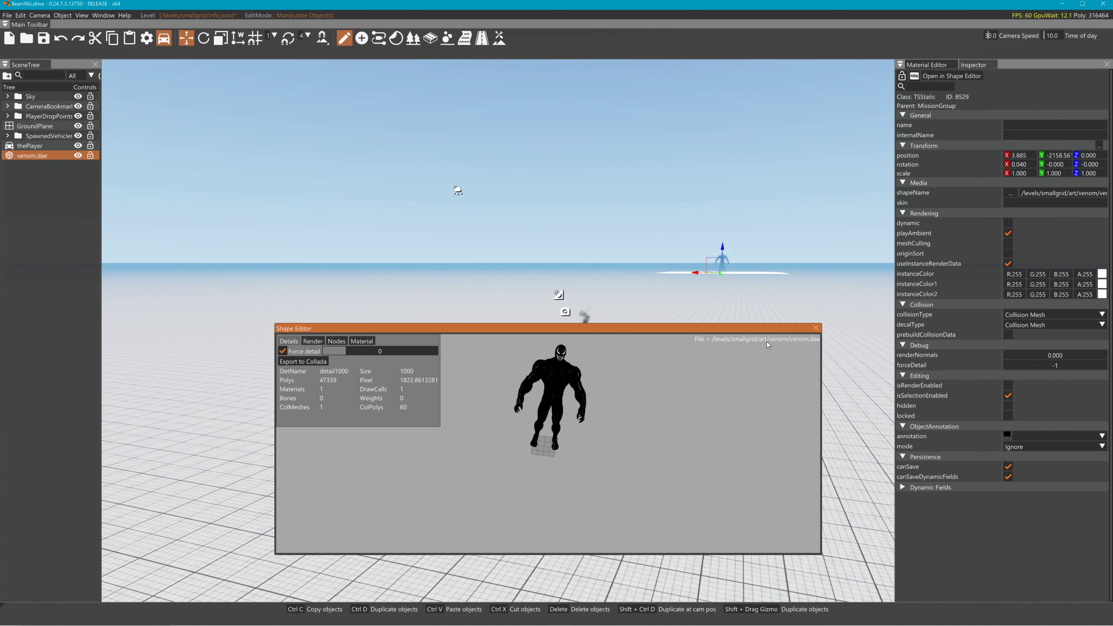
pyautogui.click(815, 328)
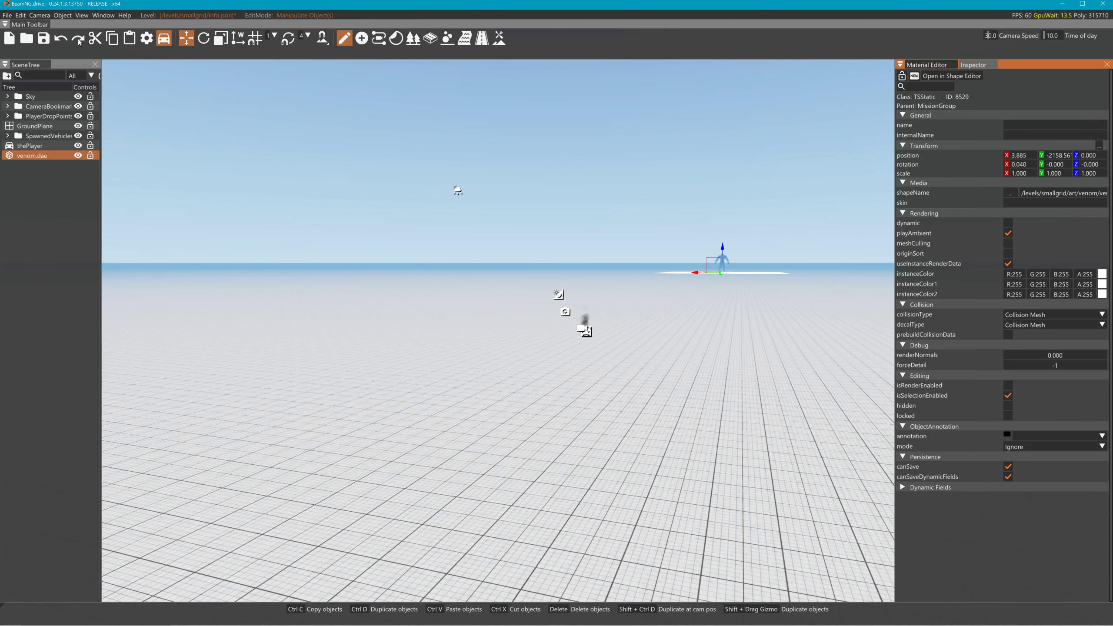
# - Move the venom.dae object from its distant spot to the current camera position beside the damaged pickup
pyautogui.moveTo(706, 274); pyautogui.dragTo(741, 274, button='right')
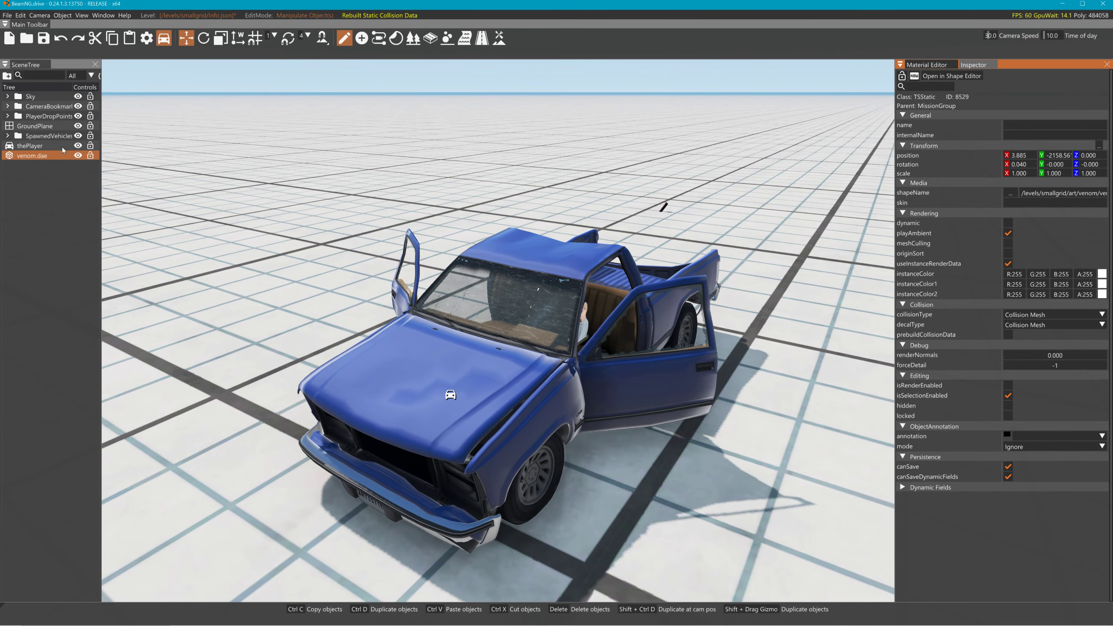
pyautogui.rightClick(52, 155)
pyautogui.moveTo(107, 228)
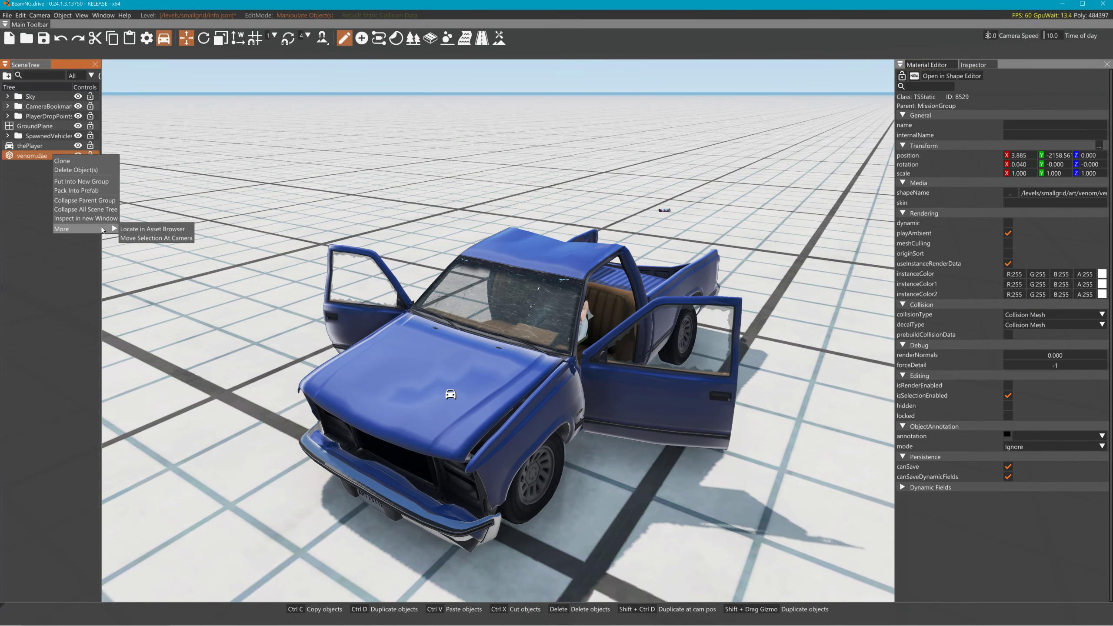
pyautogui.click(157, 238)
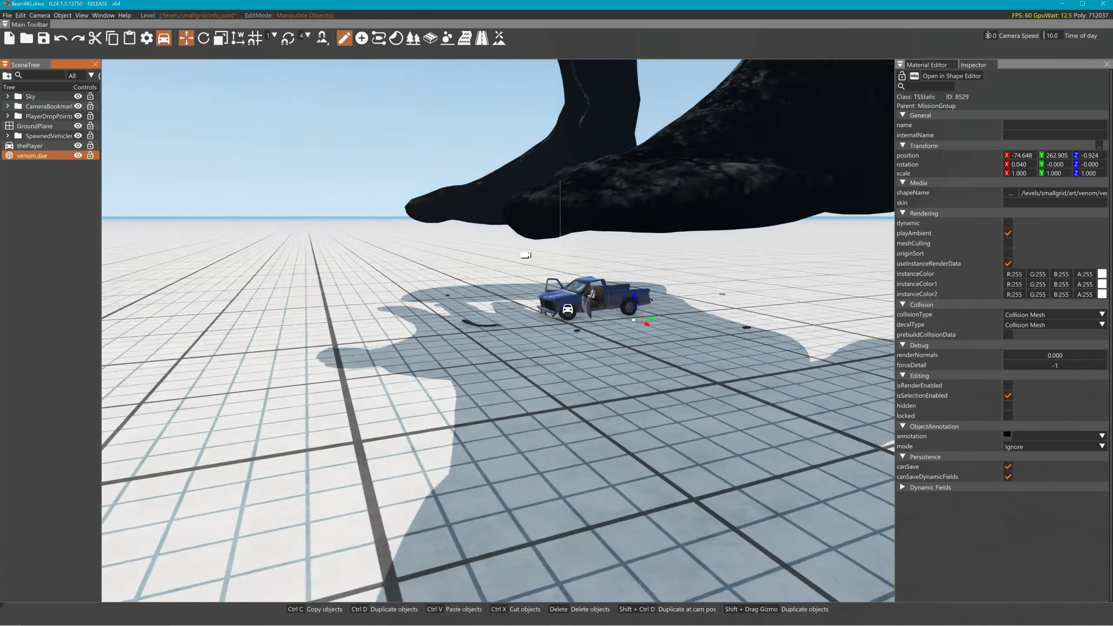
# - Lower the venom model along the Z axis to about -5.9 so its feet meet the ground beside the pickup
pyautogui.press('s')
pyautogui.moveTo(486, 302); pyautogui.dragTo(450, 289, button='right')
pyautogui.press('a')
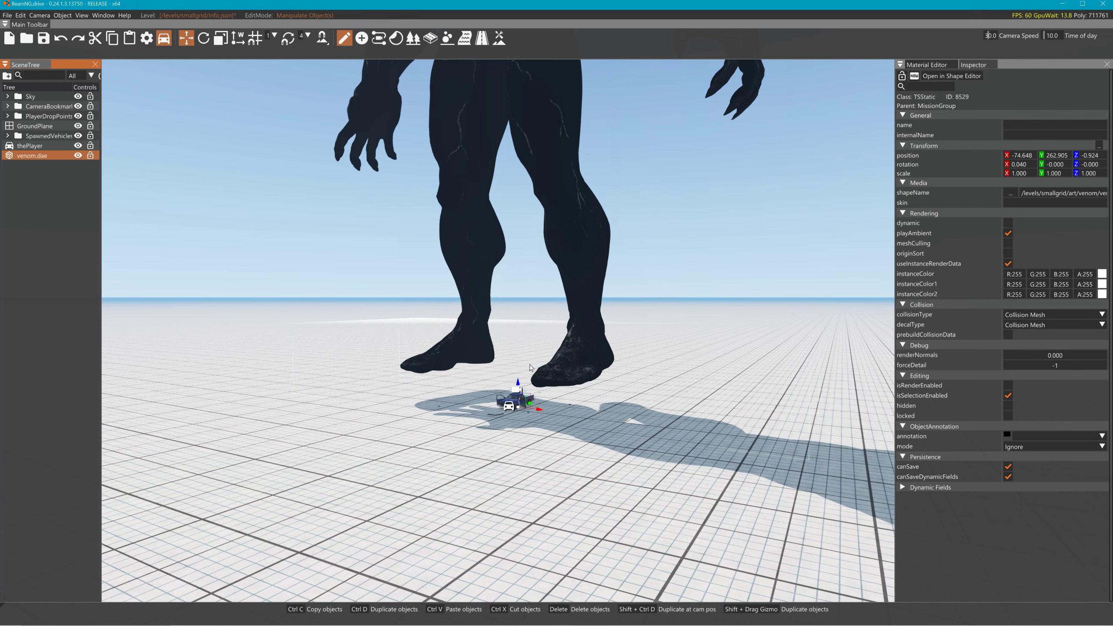
pyautogui.moveTo(519, 384); pyautogui.dragTo(520, 412)
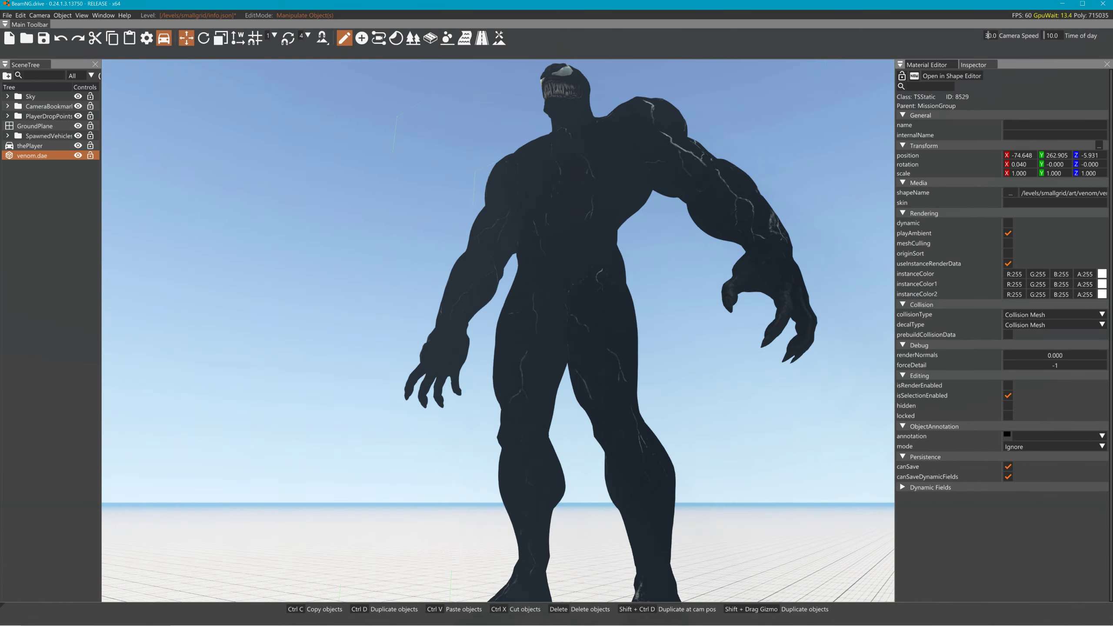
# - Open the GroundModel Debug window, enable the Static display and inspect the collision surfaces around the venom model
pyautogui.click(102, 15)
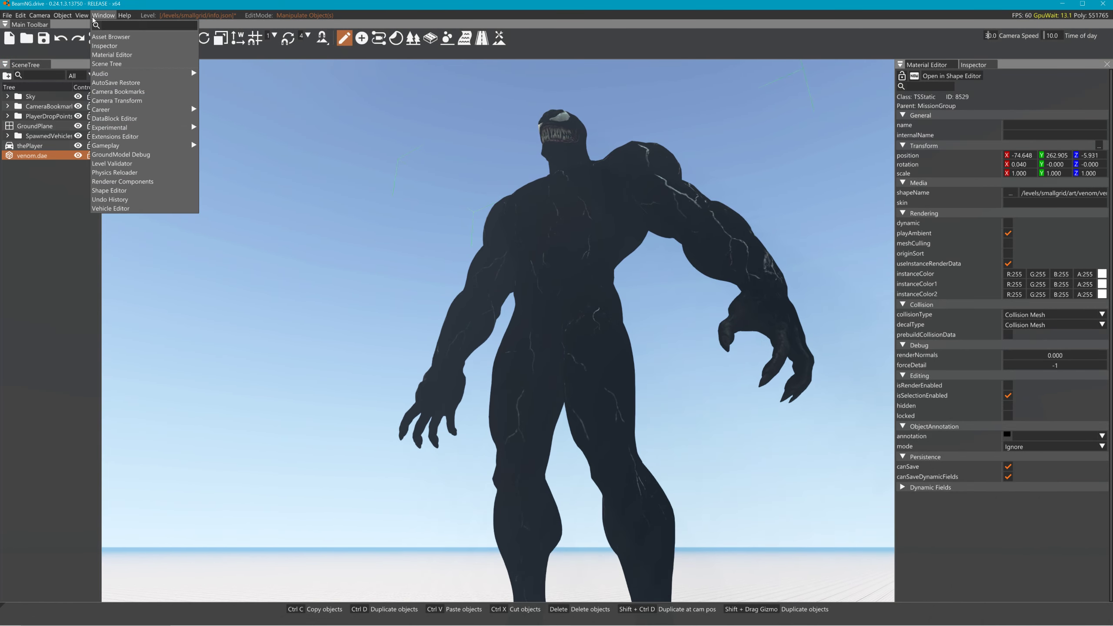
pyautogui.moveTo(89, 18)
pyautogui.click(129, 155)
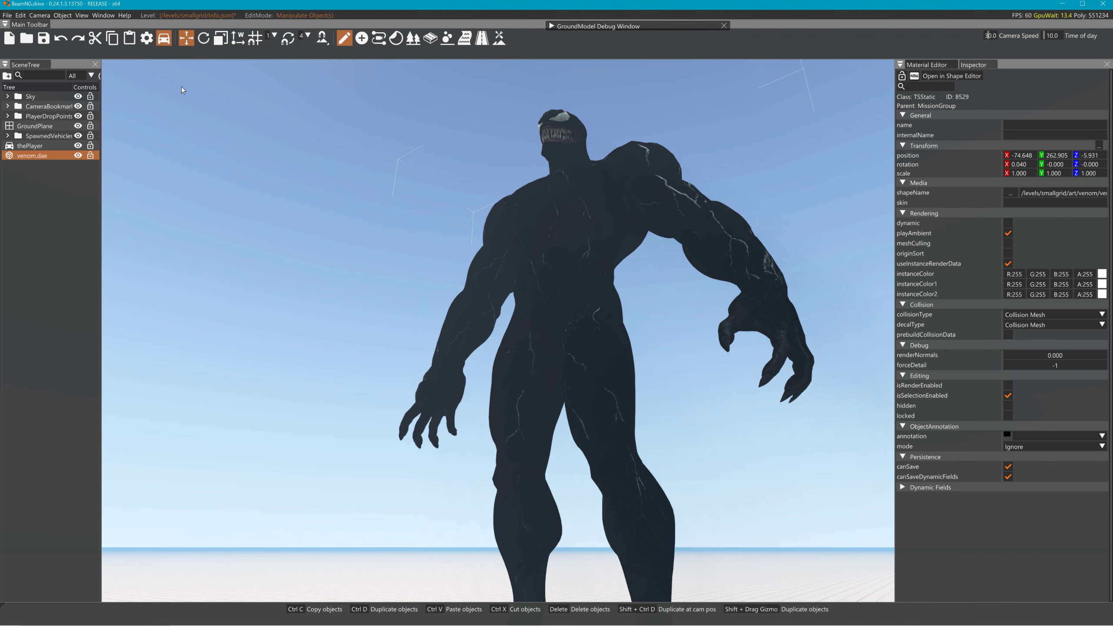
pyautogui.click(552, 27)
pyautogui.click(615, 47)
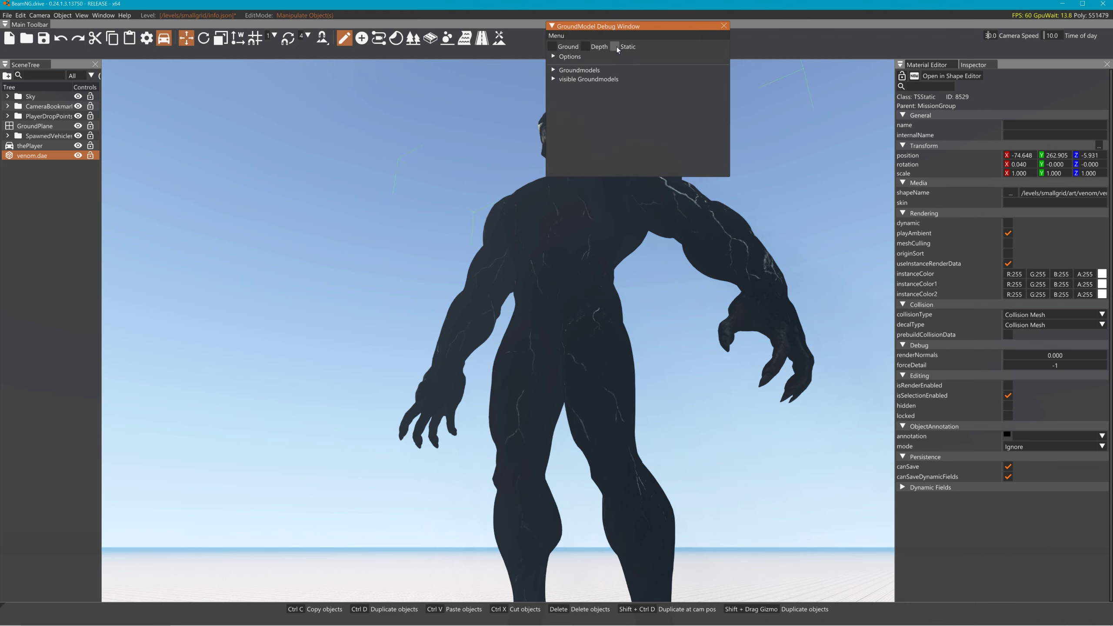
pyautogui.moveTo(512, 492); pyautogui.dragTo(513, 485, button='right')
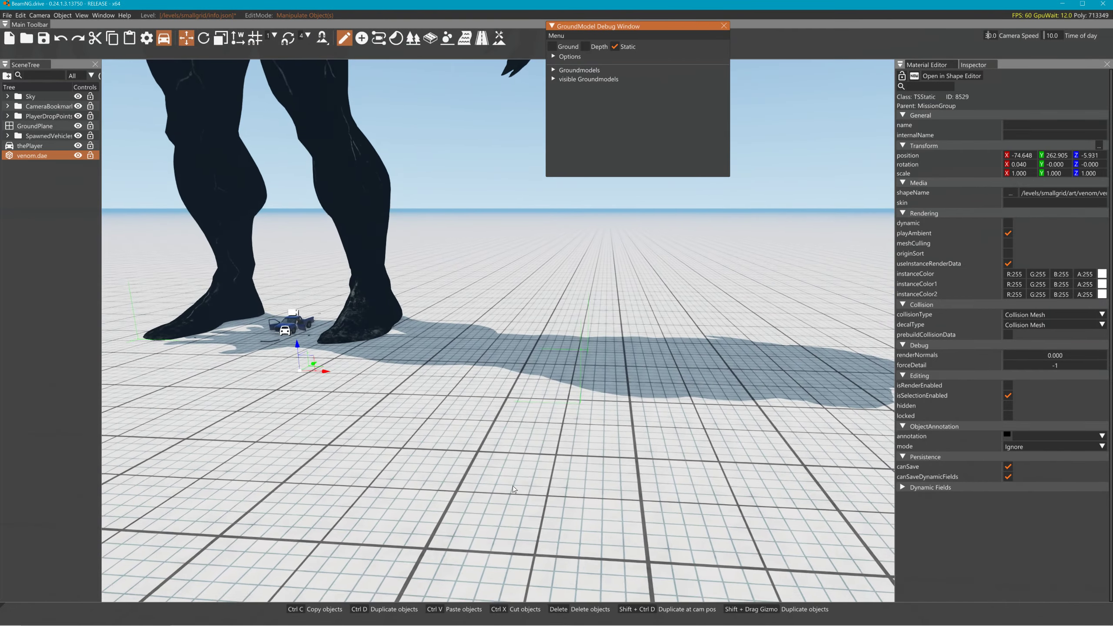
pyautogui.press('s')
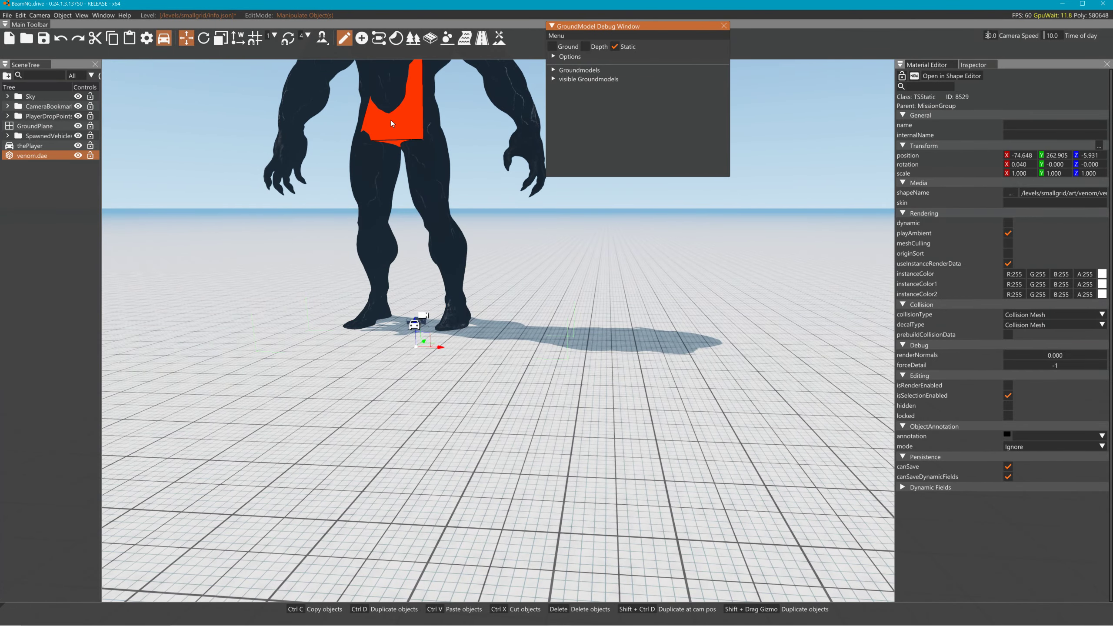
pyautogui.moveTo(391, 120); pyautogui.dragTo(381, 89, button='right')
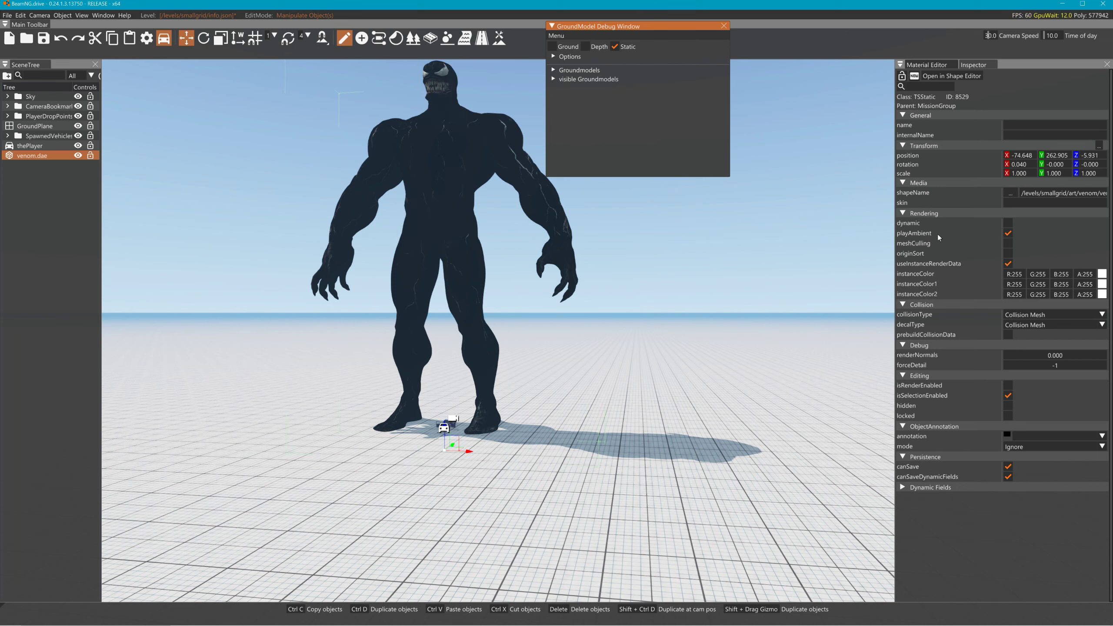
# - Set the venom model's collision type to None and restore it to Collision Mesh
pyautogui.click(1063, 316)
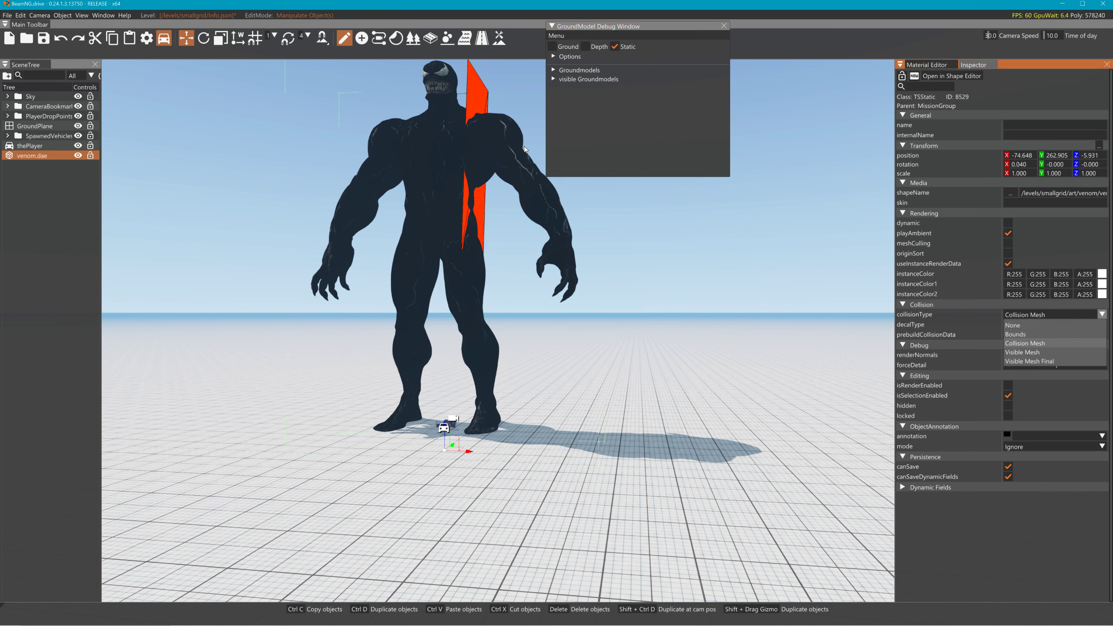
pyautogui.click(1022, 326)
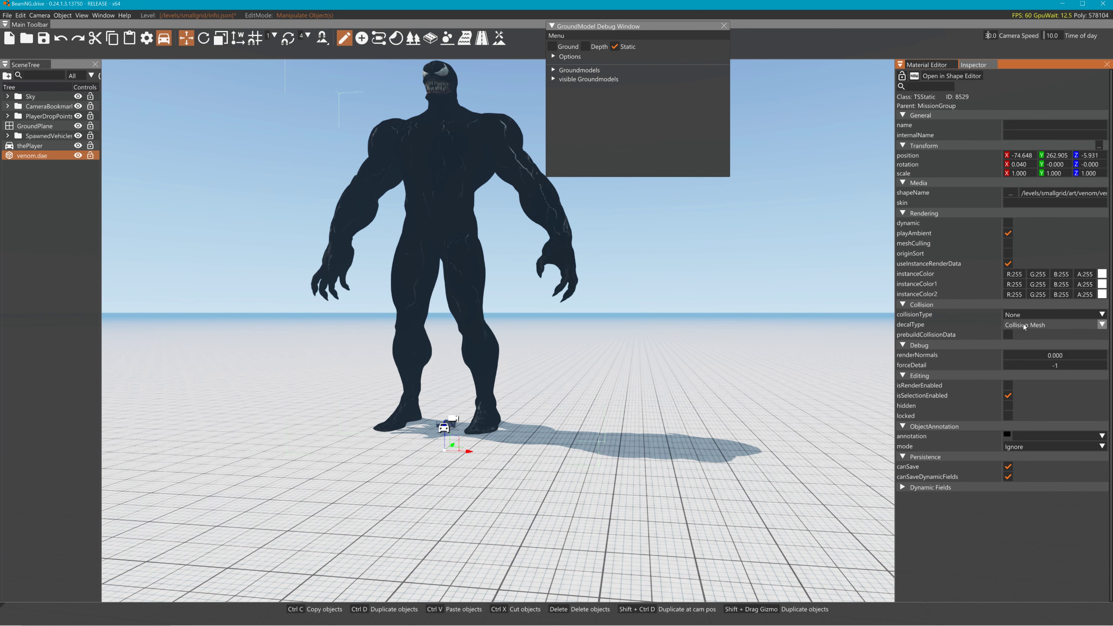
pyautogui.click(1062, 314)
pyautogui.click(1039, 343)
# - Close the GroundModel Debug window and rebuild the level's static collision data
pyautogui.press('w')
pyautogui.moveTo(766, 337); pyautogui.dragTo(728, 348, button='right')
pyautogui.press('s')
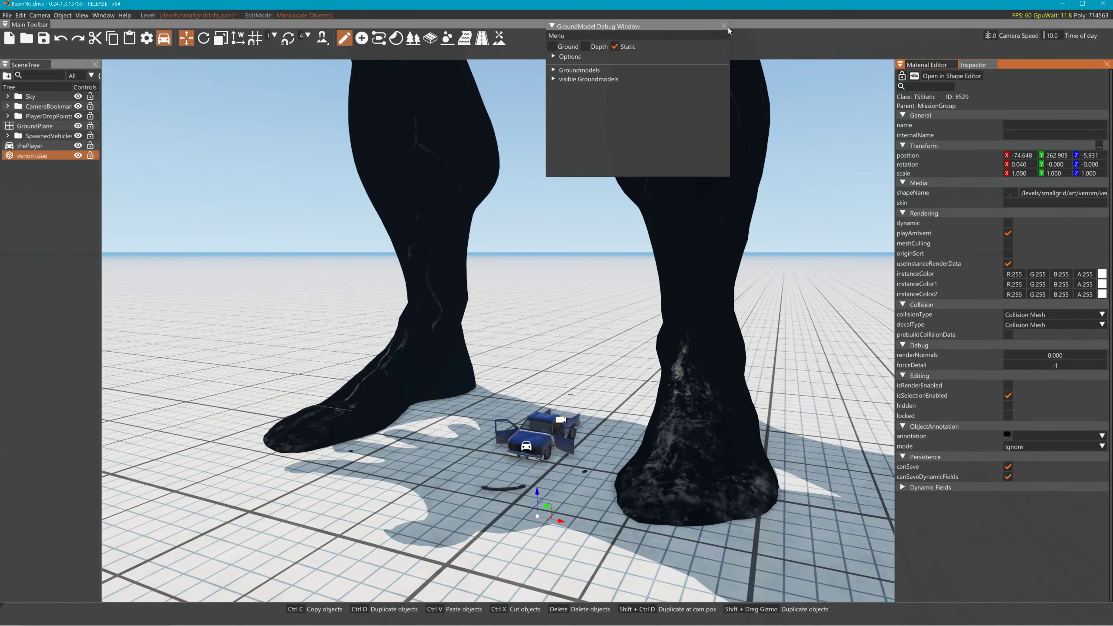
pyautogui.click(726, 26)
pyautogui.press('s')
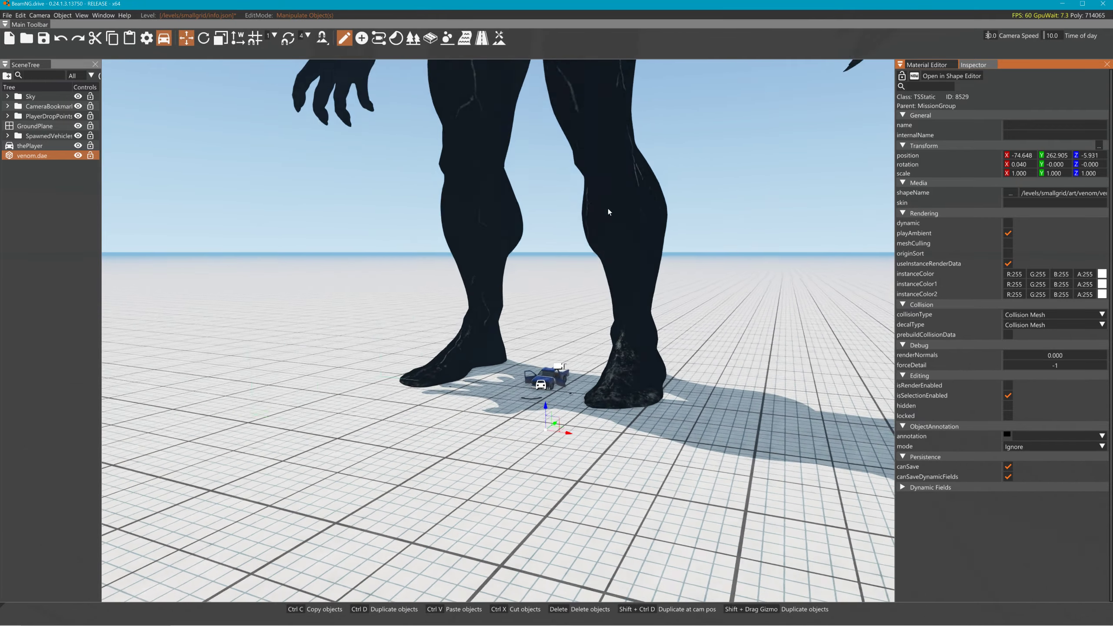
pyautogui.click(20, 15)
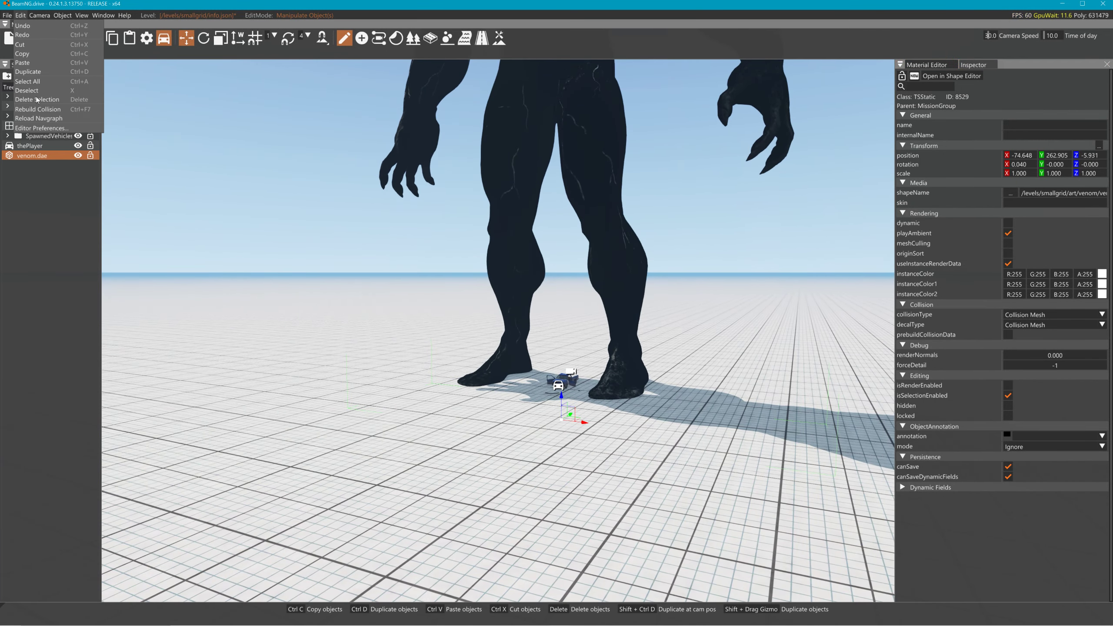
pyautogui.click(53, 112)
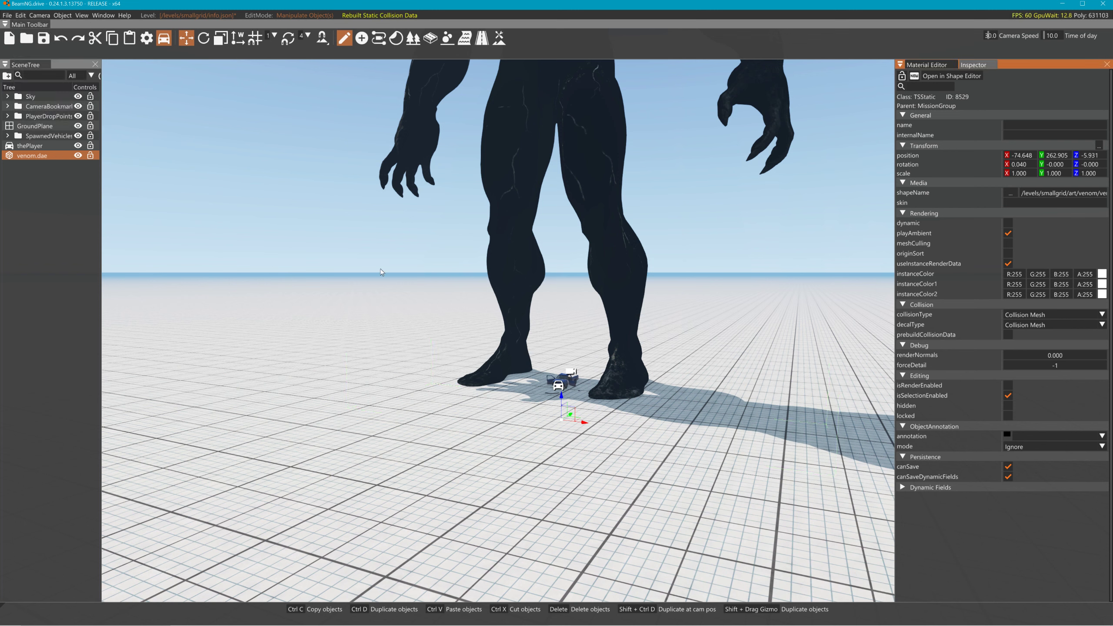
# - Raise the pickup between the venom model's legs to a Z position of about 13.9 and fling it toward the leg
pyautogui.click(544, 375)
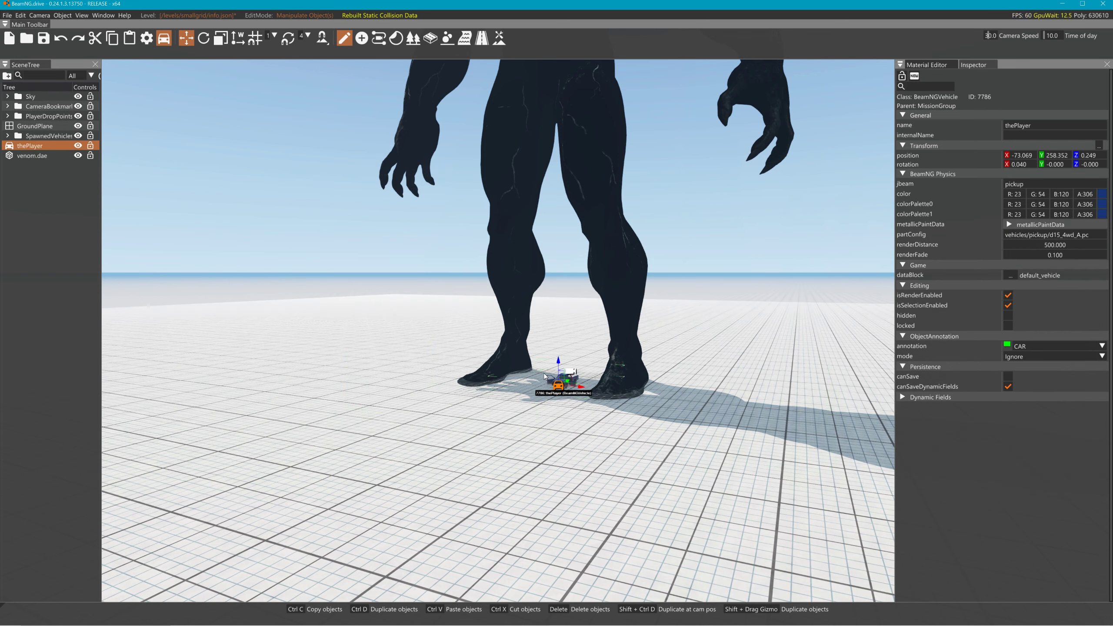
pyautogui.moveTo(559, 362); pyautogui.dragTo(562, 239)
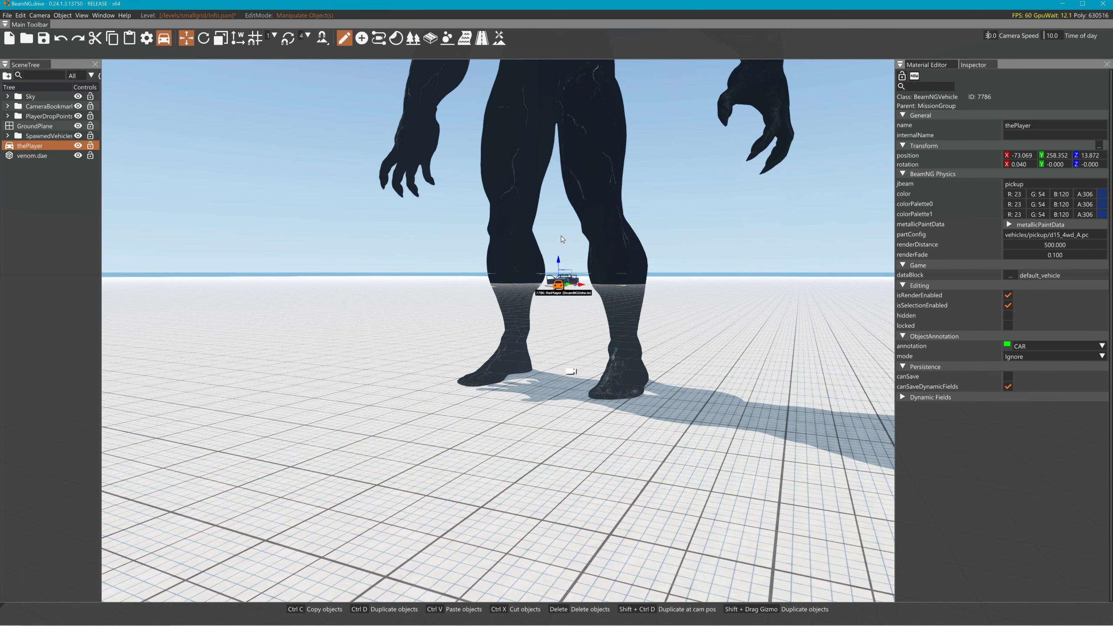
pyautogui.moveTo(575, 303)
pyautogui.keyDown('ctrl'); pyautogui.mouseDown()
pyautogui.moveTo(614, 139)
pyautogui.moveTo(710, 175)
pyautogui.mouseUp(); pyautogui.keyUp('ctrl')
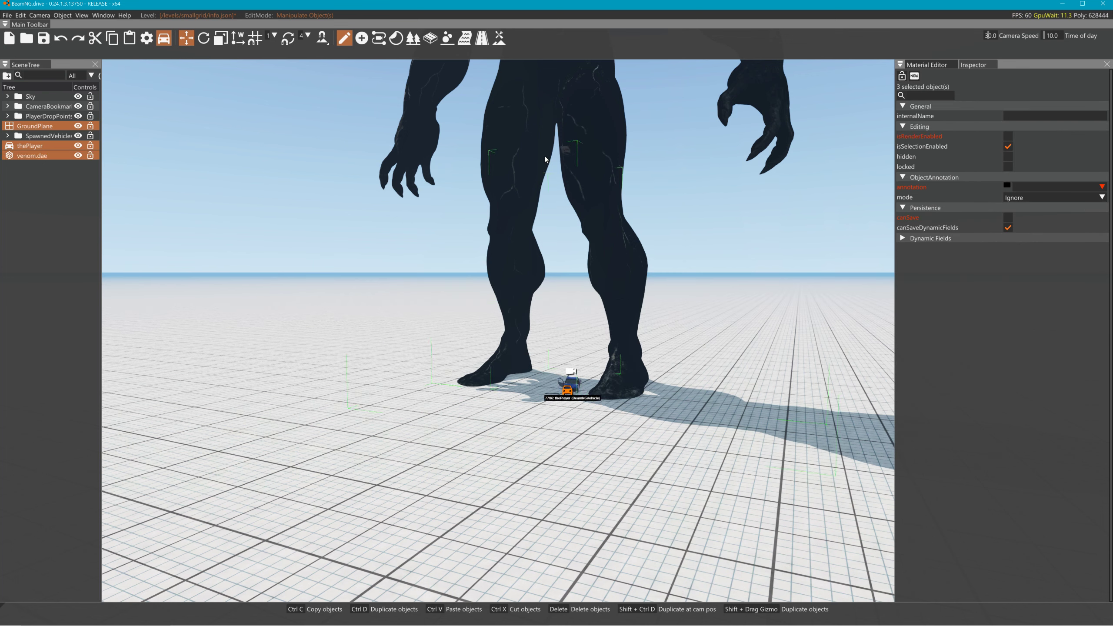
# - Grab the pickup and throw it against the venom model's leg to test the collision, finishing with a vehicle reset
pyautogui.moveTo(577, 180); pyautogui.dragTo(577, 219, button='right')
pyautogui.press('w')
pyautogui.press('s')
pyautogui.keyDown('ctrl'); pyautogui.click(531, 362); pyautogui.keyUp('ctrl')
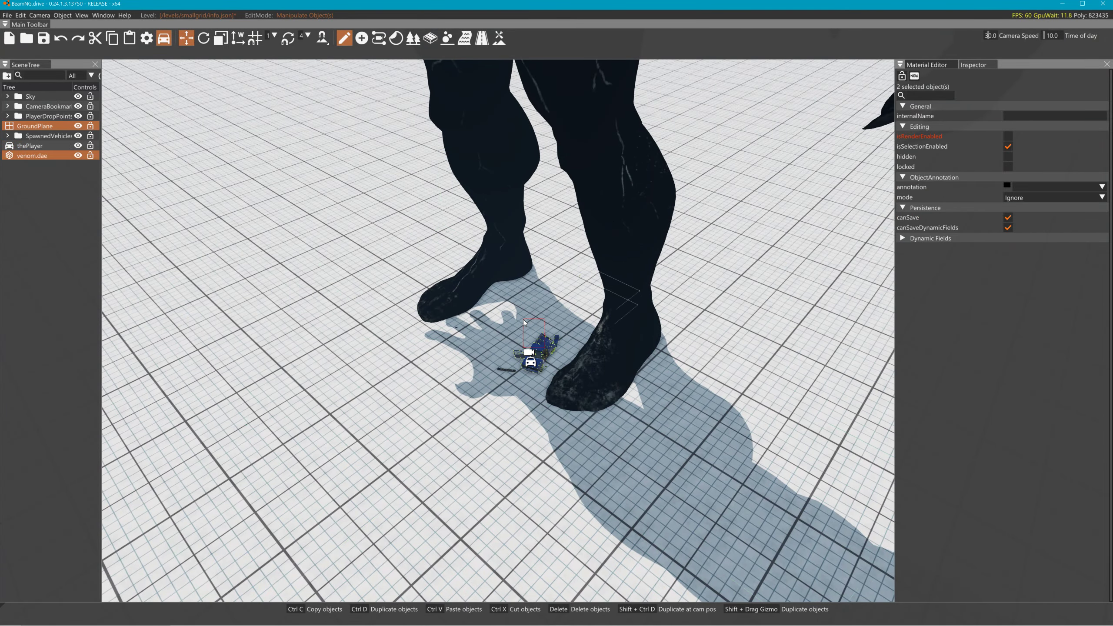
pyautogui.keyDown('ctrl'); pyautogui.click(531, 362); pyautogui.keyUp('ctrl')
pyautogui.keyDown('ctrl'); pyautogui.click(543, 360); pyautogui.keyUp('ctrl')
pyautogui.moveTo(544, 359); pyautogui.dragTo(696, 199)
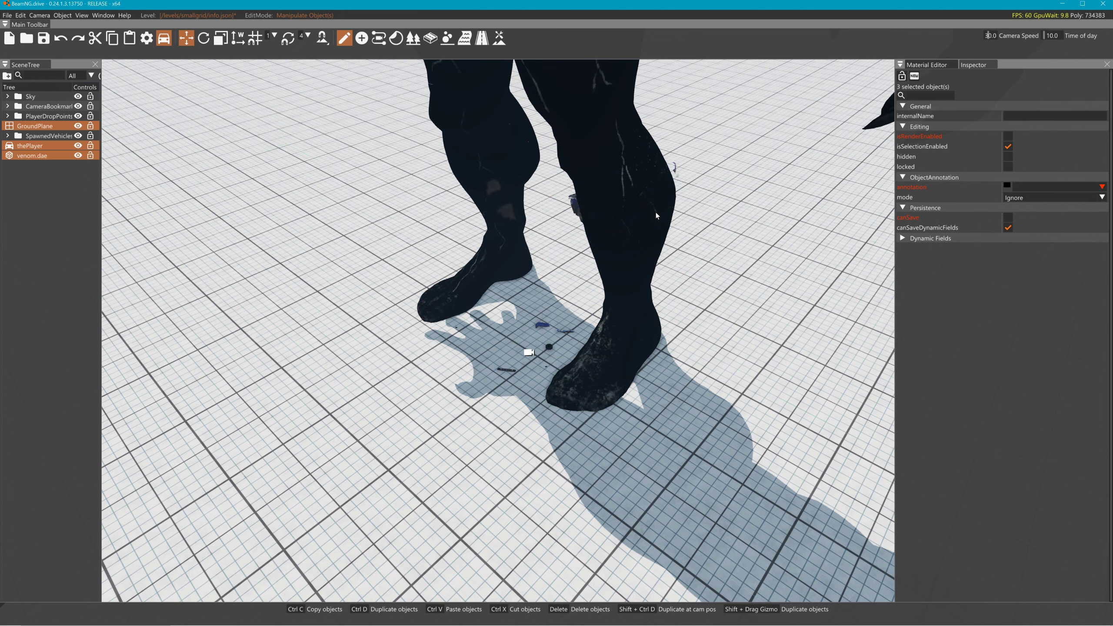
pyautogui.moveTo(690, 251); pyautogui.dragTo(700, 277, button='right')
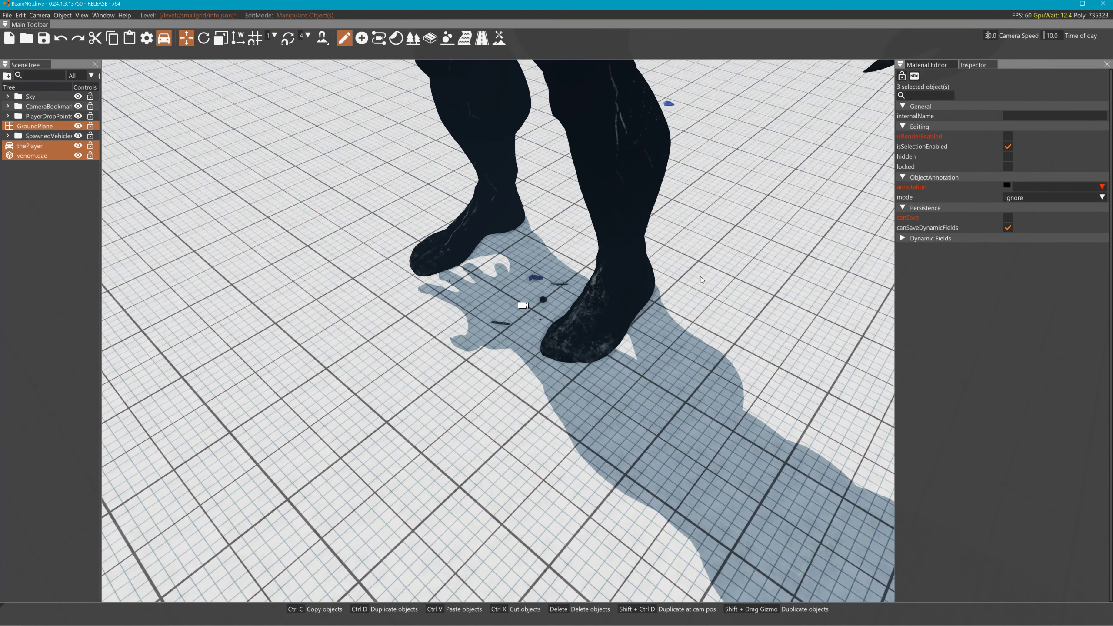
pyautogui.press('r')
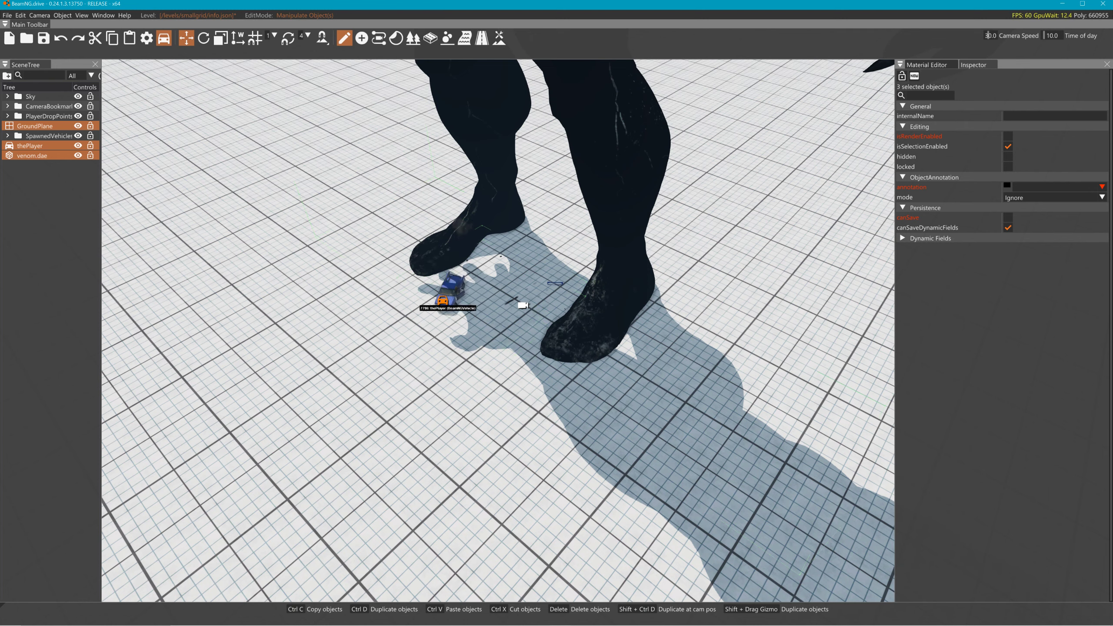
# - Leave the World Editor to view the model's feet in the game with the free camera, and return to the editor
pyautogui.press('F11')
pyautogui.hotkey('shift', 'c')
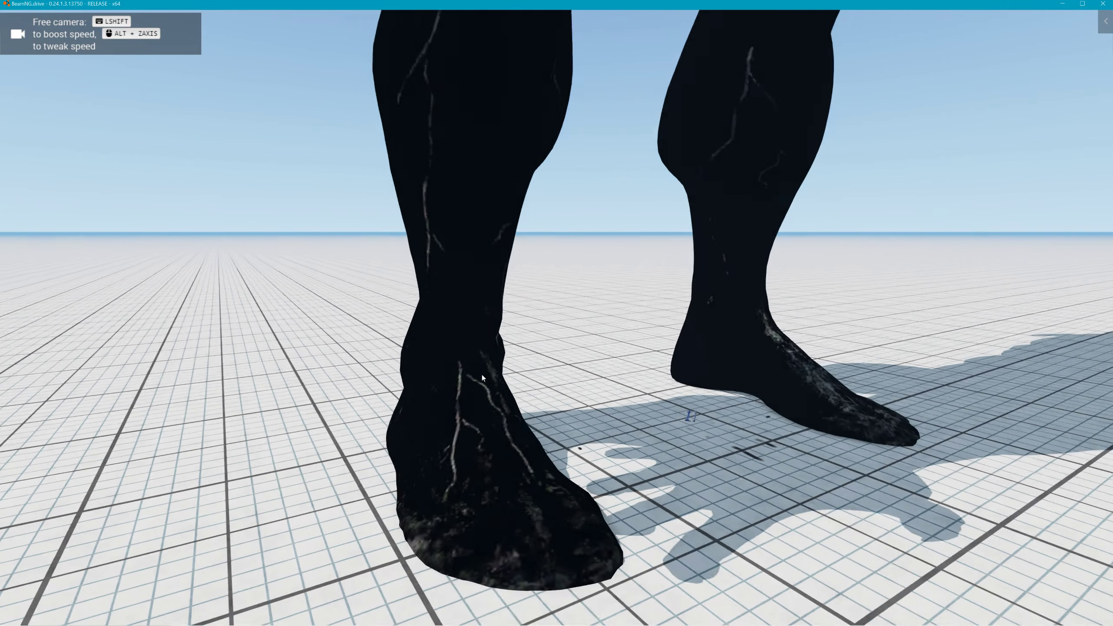
pyautogui.press('F11')
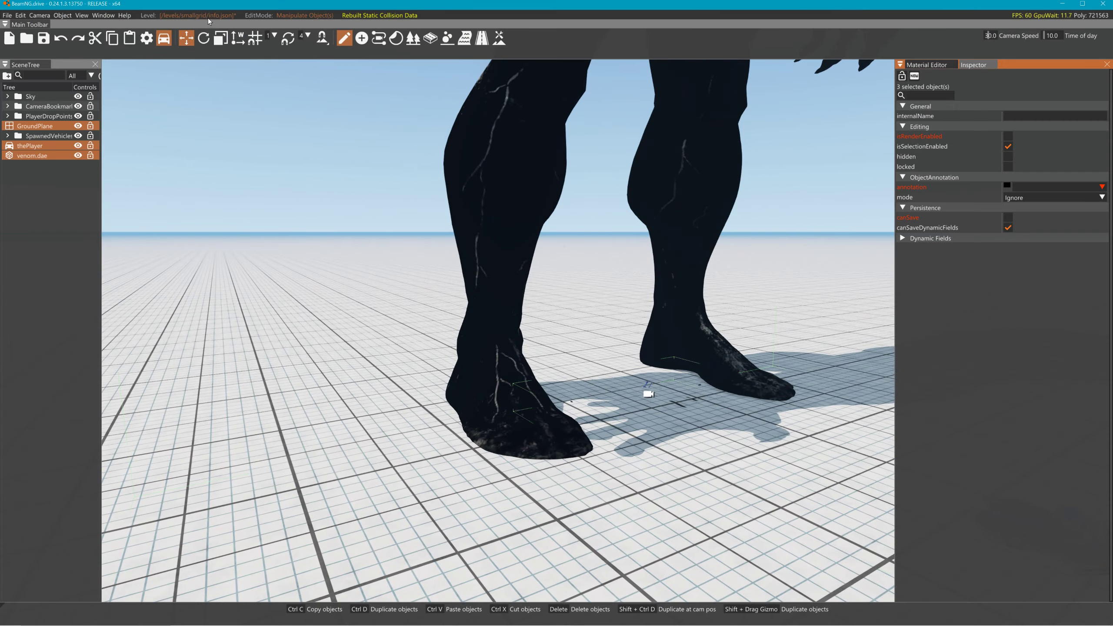
# - Reopen the GroundModel Debug window and inspect the static collision boxes on the venom model's leg and arm
pyautogui.click(104, 17)
pyautogui.click(150, 156)
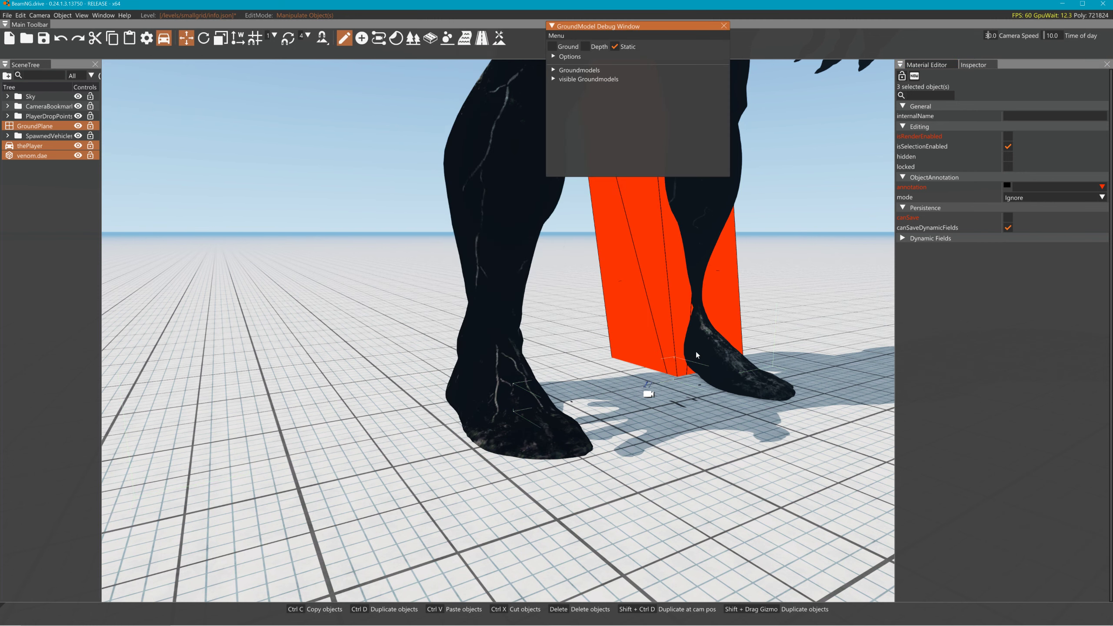
pyautogui.moveTo(668, 350); pyautogui.dragTo(681, 306, button='right')
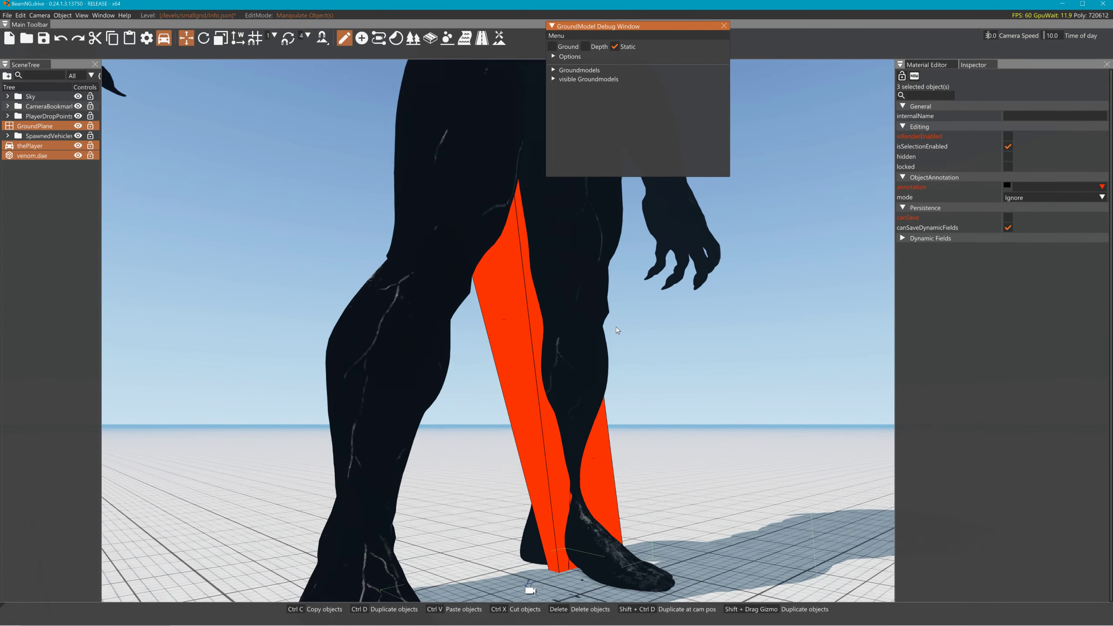
pyautogui.press('s')
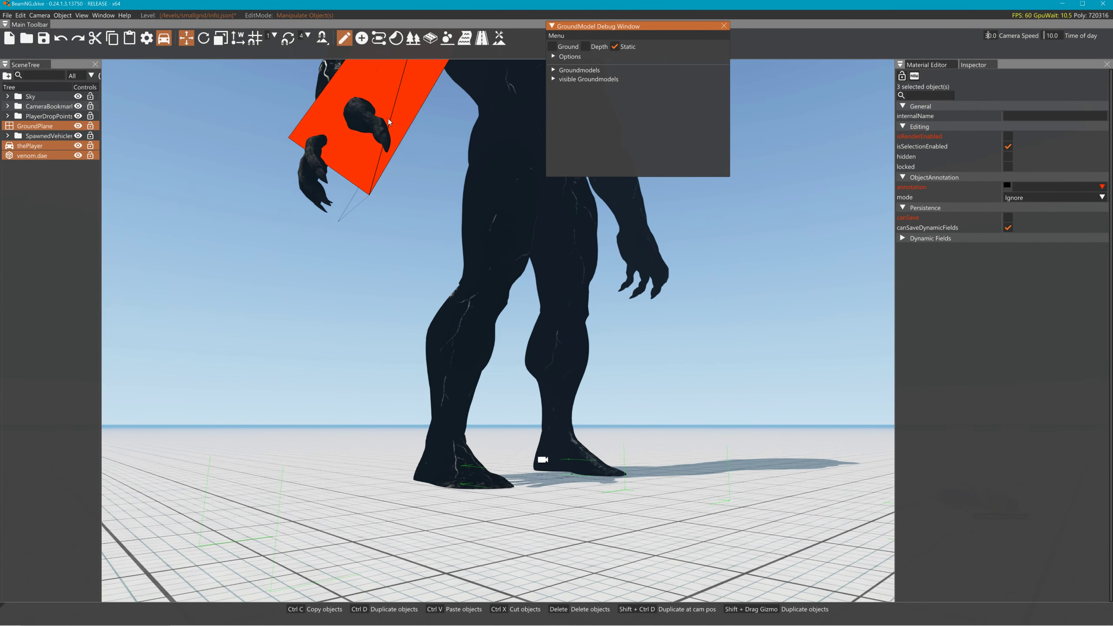
# - Switch to Blender and hide Colmesh-1, venom_a150 and venom_a500, leaving only the venom_a1000 mesh visible
pyautogui.hotkey('alt', 'Tab')
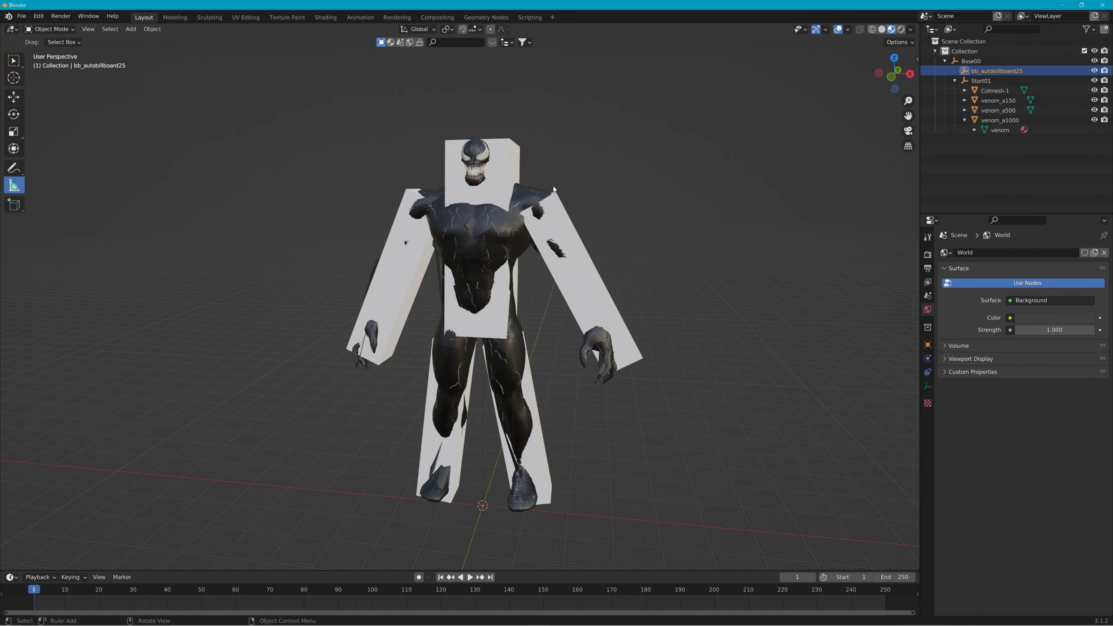
pyautogui.click(516, 169)
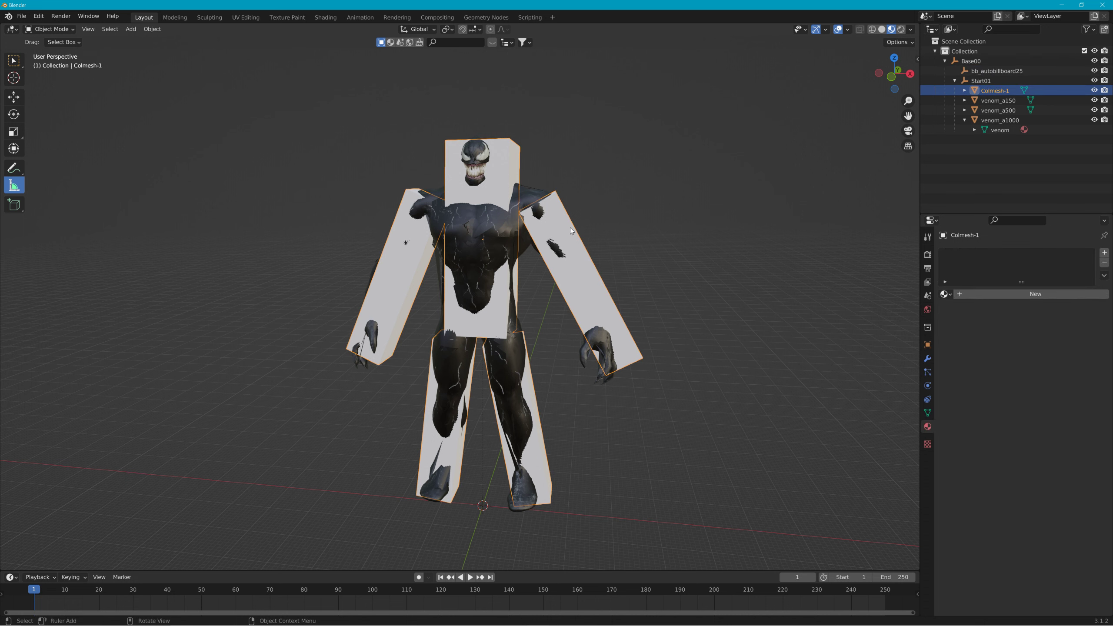
pyautogui.click(1094, 90)
pyautogui.scroll(2, 572, 97)
pyautogui.scroll(2, 571, 94)
pyautogui.keyDown('shift'); pyautogui.moveTo(566, 83); pyautogui.dragTo(559, 317, button='middle'); pyautogui.keyUp('shift')
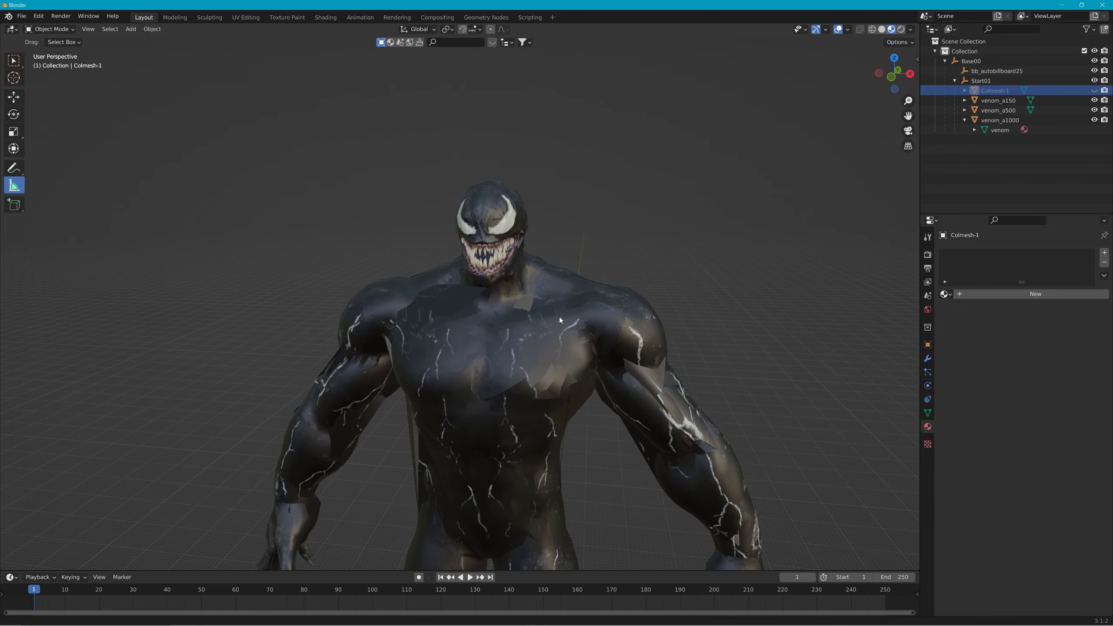
pyautogui.scroll(4, 561, 254)
pyautogui.moveTo(560, 227); pyautogui.dragTo(600, 220, button='middle')
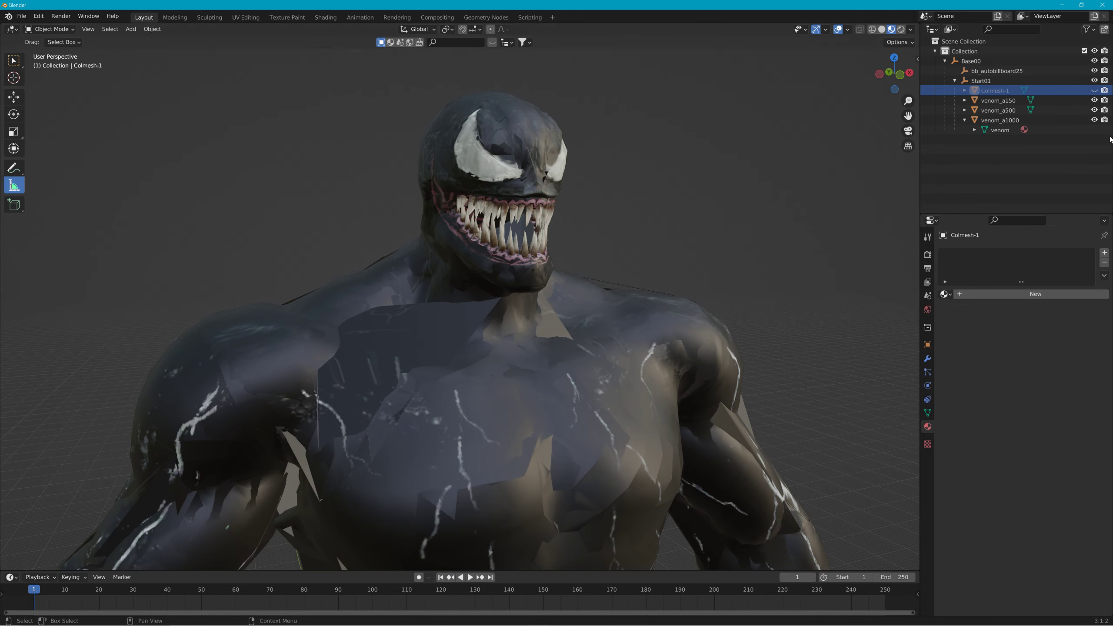
pyautogui.click(1094, 100)
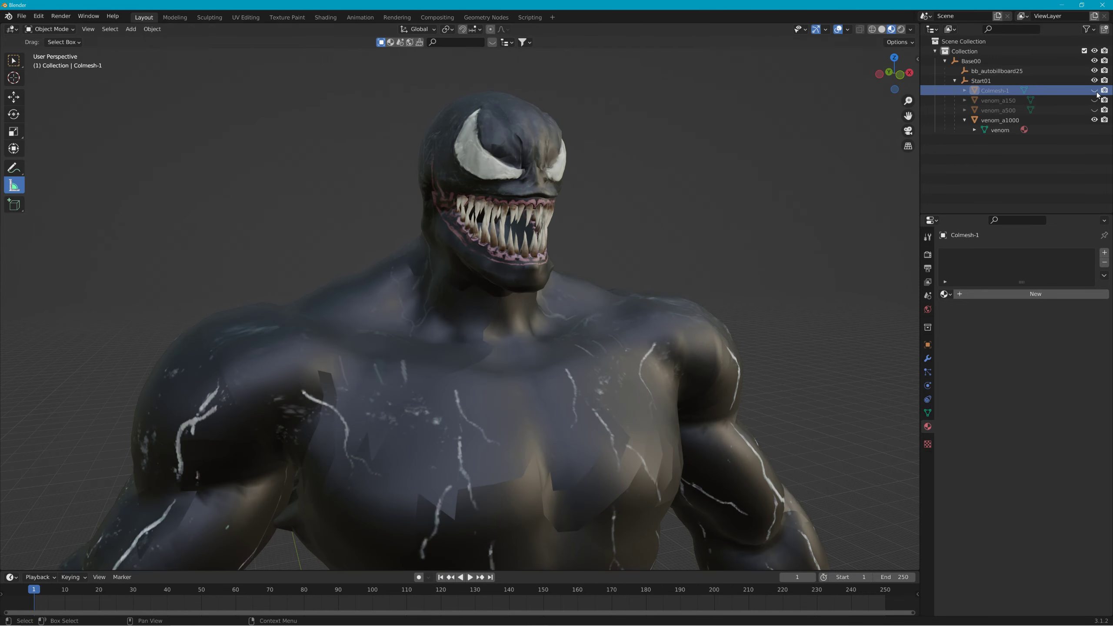
pyautogui.moveTo(902, 147); pyautogui.dragTo(810, 163, button='middle')
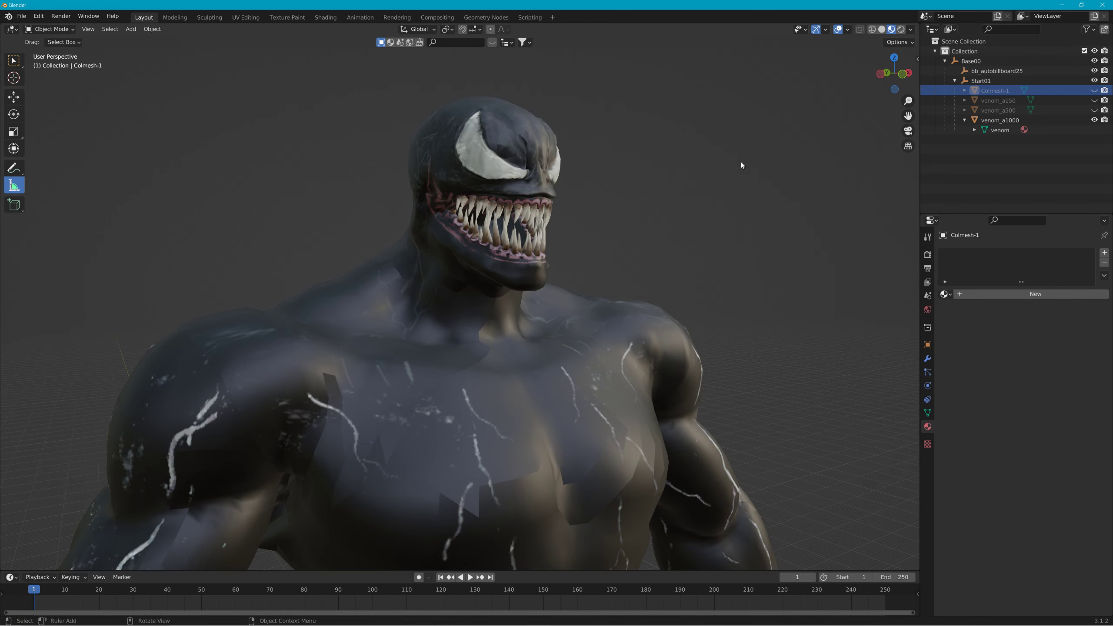
# - Select the venom_a1000 mesh and enter Edit Mode to examine its wireframe around the head and shoulders
pyautogui.click(71, 29)
pyautogui.click(438, 176)
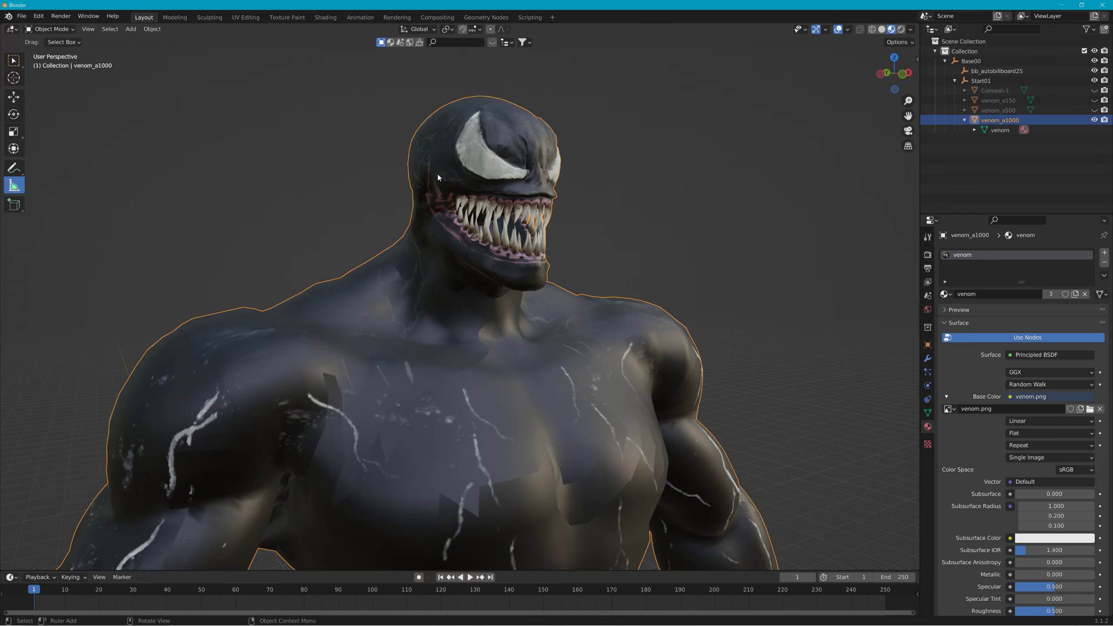
pyautogui.click(55, 29)
pyautogui.click(48, 47)
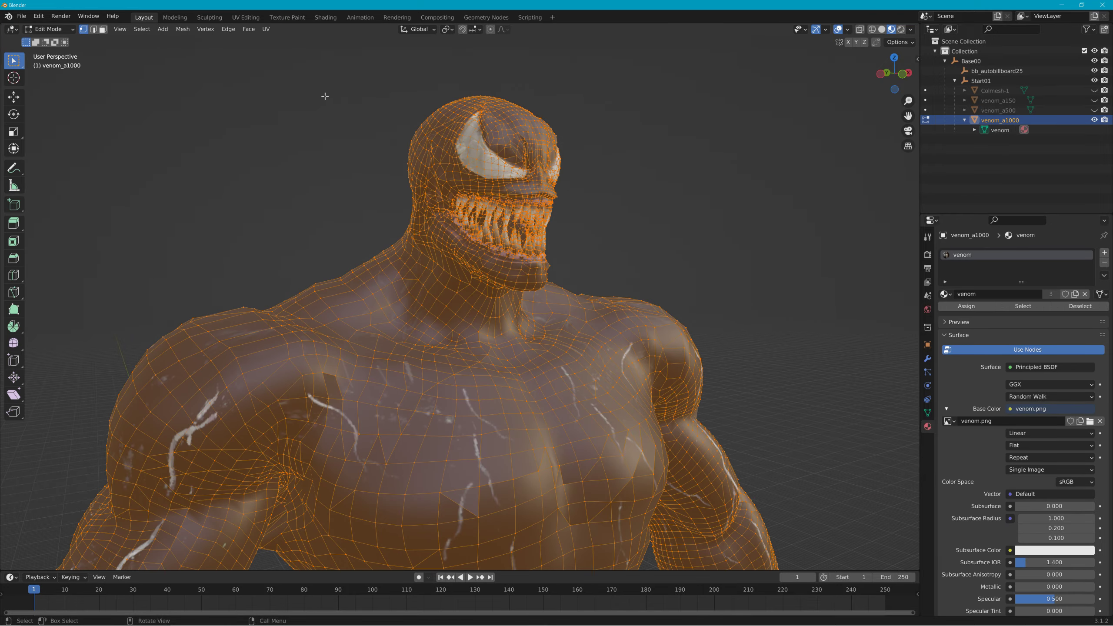
pyautogui.moveTo(289, 95); pyautogui.dragTo(462, 100, button='middle')
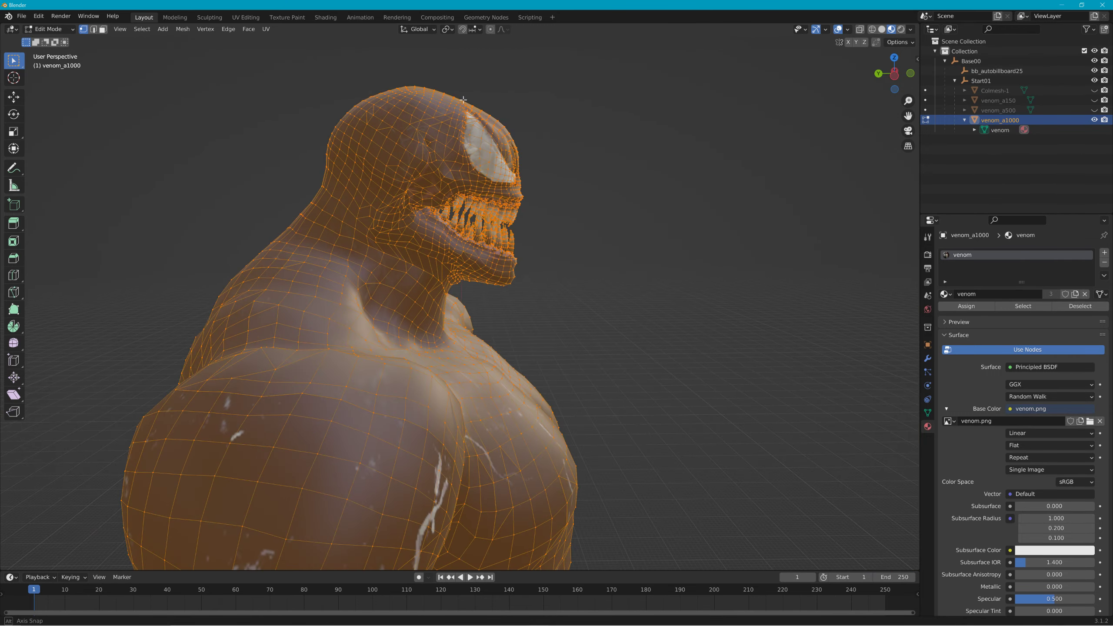
# - Turn on X-ray and select only the head vertices of the venom_a1000 mesh, down to the upper neck
pyautogui.click(860, 30)
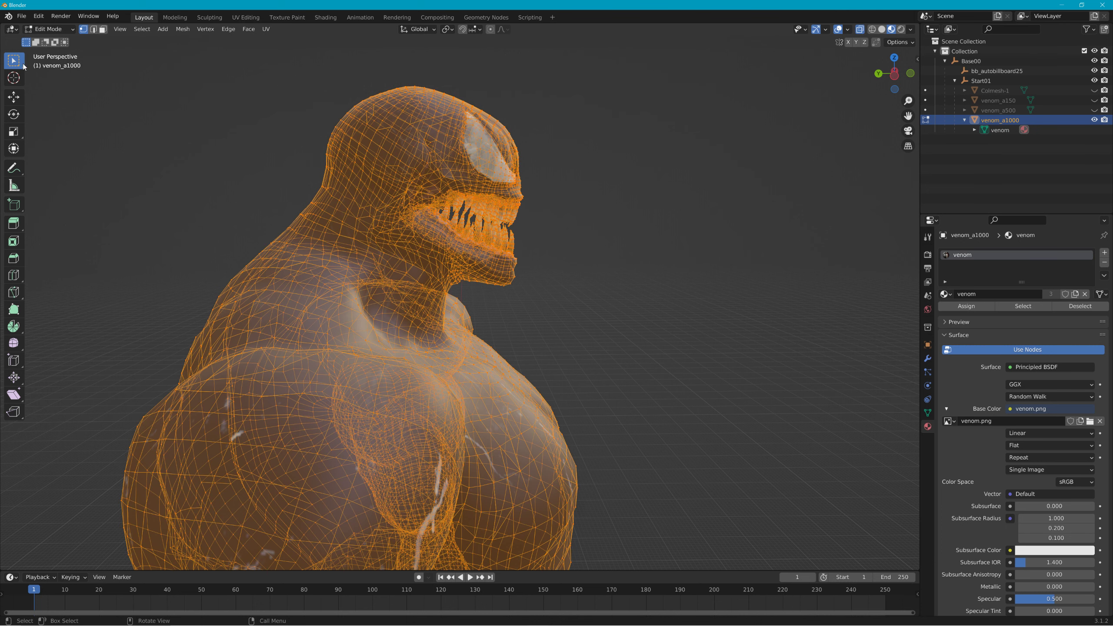
pyautogui.moveTo(23, 66)
pyautogui.mouseDown()
pyautogui.moveTo(53, 83)
pyautogui.moveTo(62, 119)
pyautogui.mouseUp()
pyautogui.moveTo(482, 309); pyautogui.dragTo(437, 285)
pyautogui.moveTo(336, 235)
pyautogui.mouseDown()
pyautogui.moveTo(302, 127)
pyautogui.moveTo(613, 192)
pyautogui.moveTo(627, 309)
pyautogui.mouseUp()
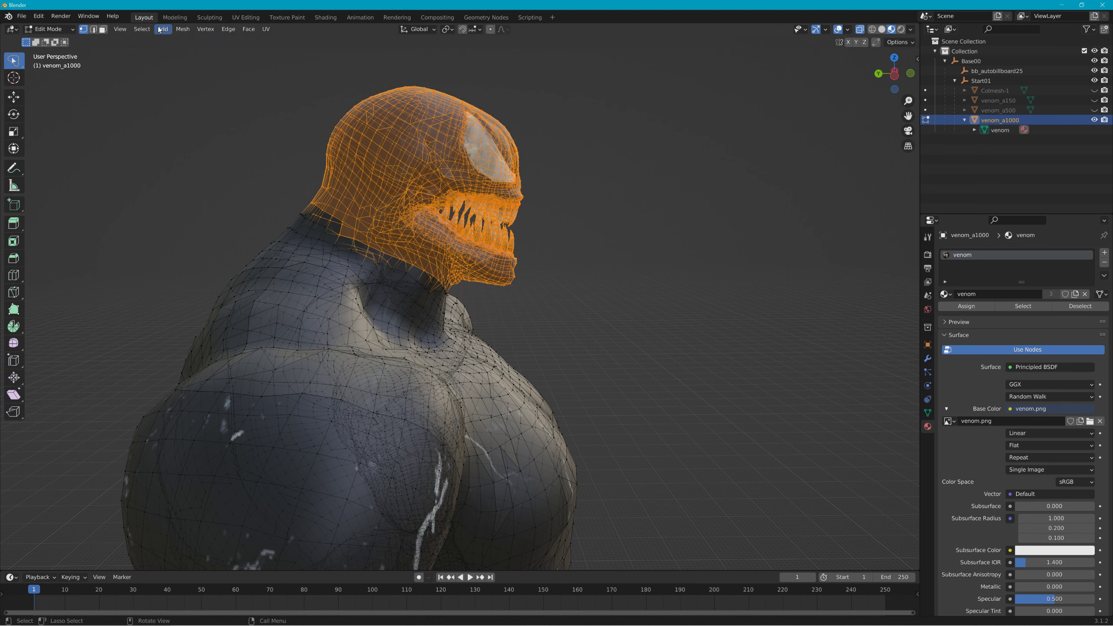
# - Separate the selected head geometry into its own object, return to Object Mode and rename the new object "head"
pyautogui.click(190, 30)
pyautogui.moveTo(224, 132)
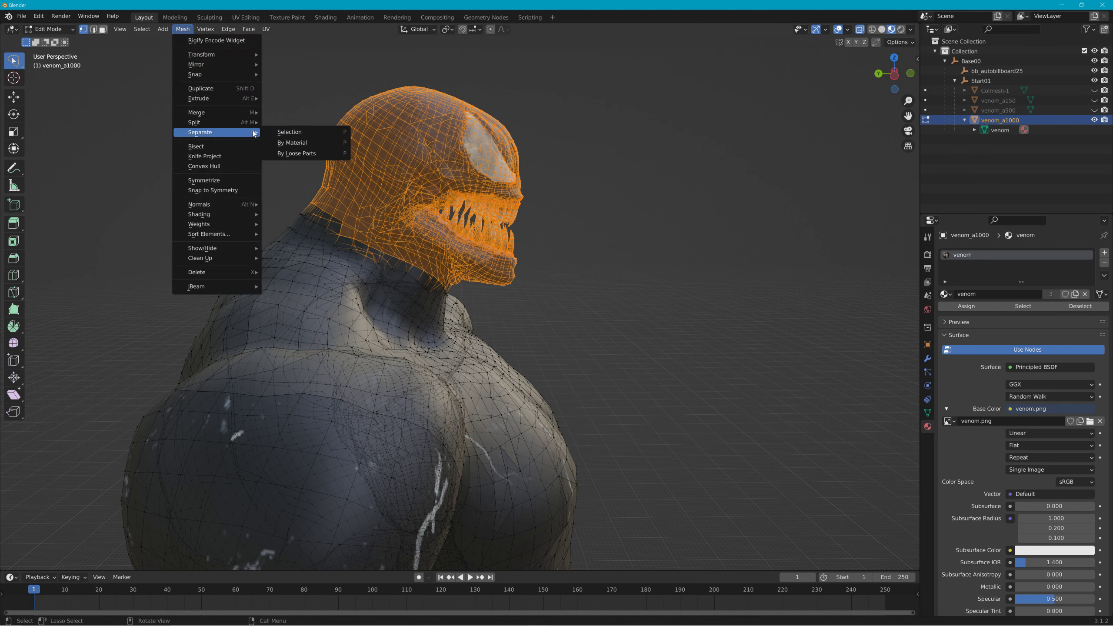
pyautogui.click(290, 132)
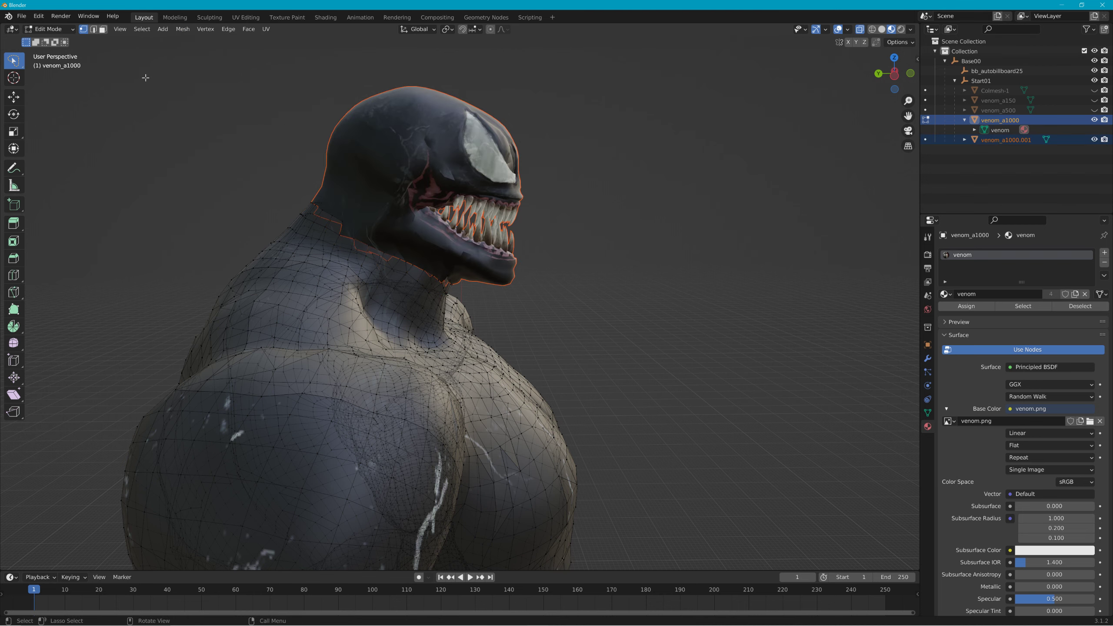
pyautogui.click(55, 29)
pyautogui.click(53, 41)
pyautogui.moveTo(522, 263); pyautogui.dragTo(581, 317, button='middle')
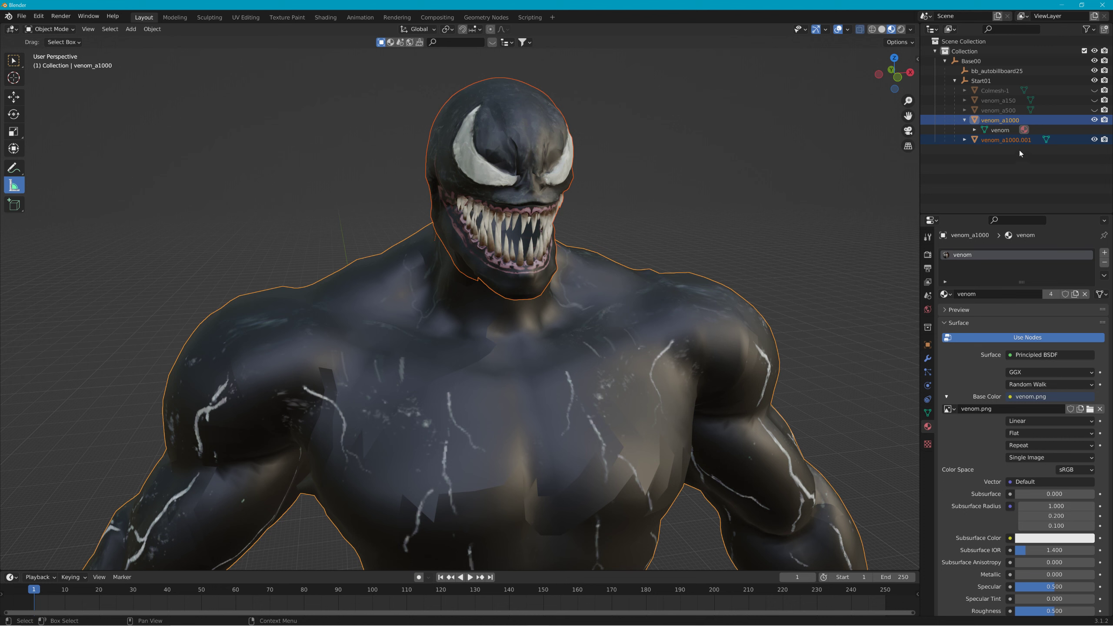
pyautogui.doubleClick(1005, 140)
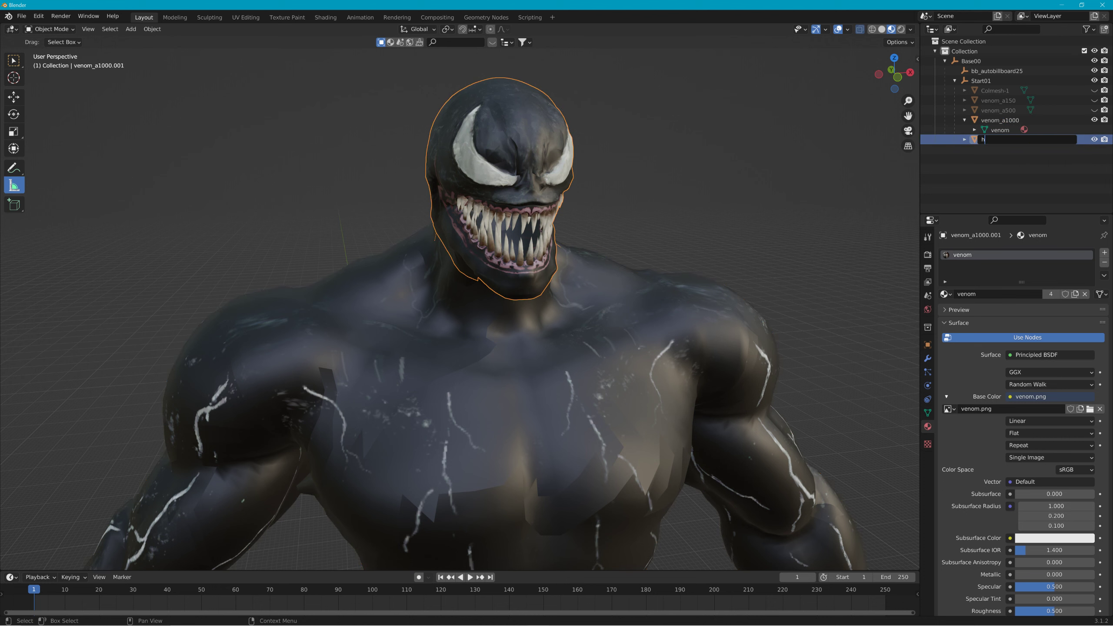
pyautogui.press('Return')
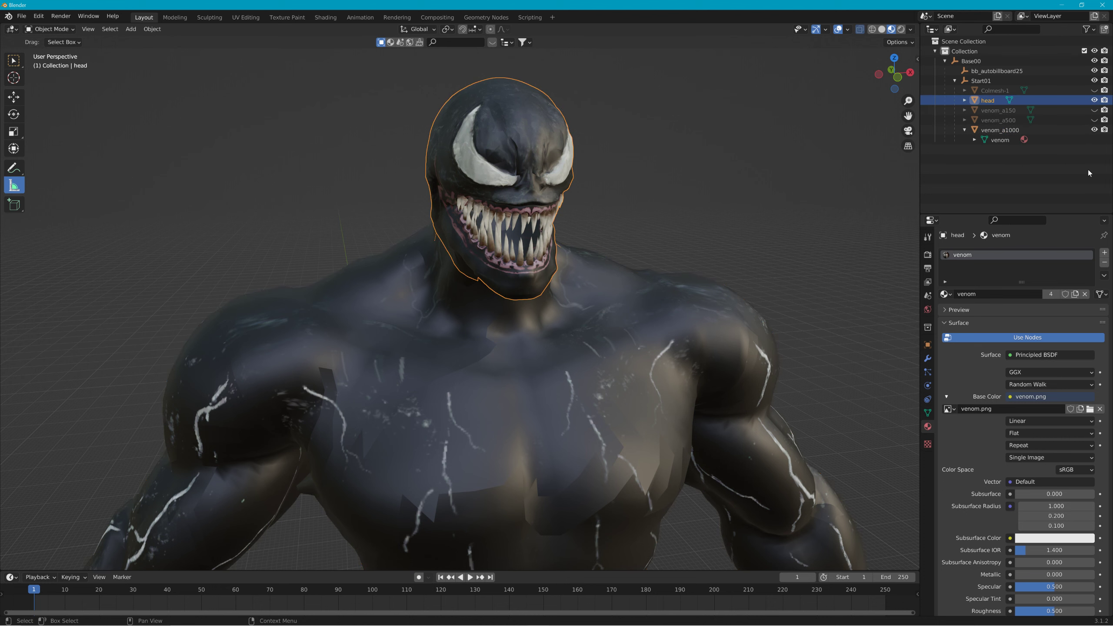
# - Set the timeline's end frame to 60 and turn on Auto Keying
pyautogui.moveTo(773, 165); pyautogui.dragTo(734, 153, button='middle')
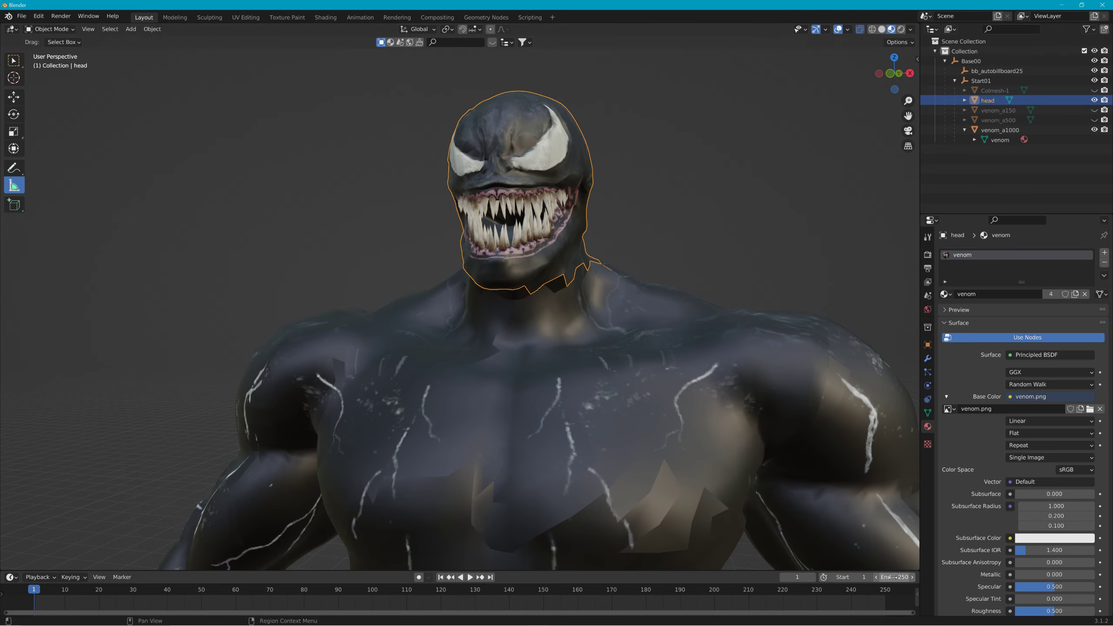
pyautogui.write('60')
pyautogui.press('Return')
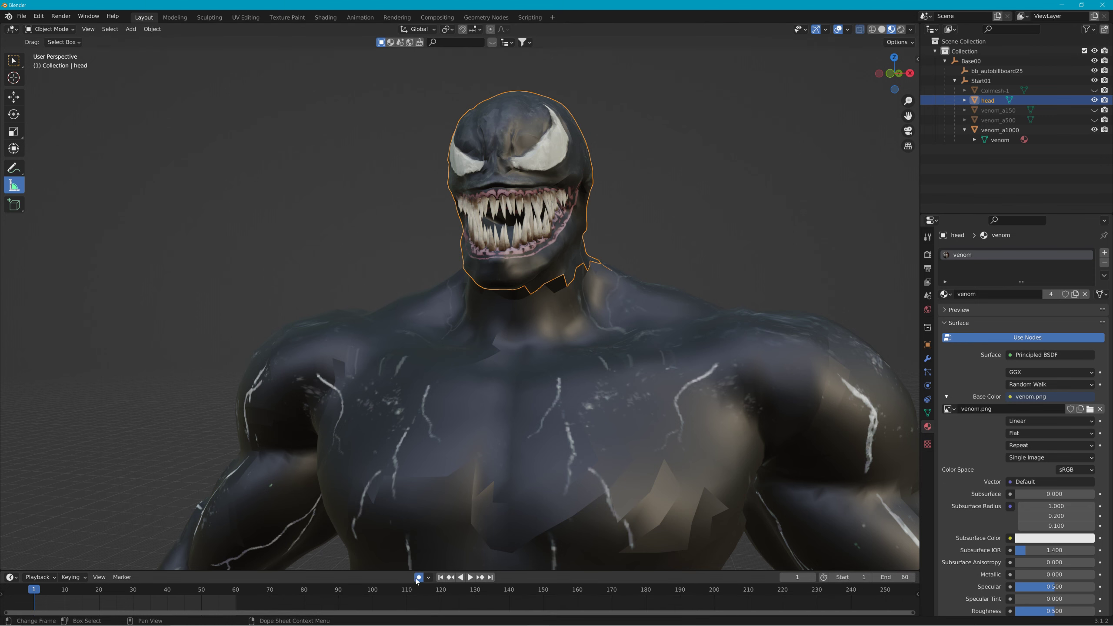
# - Try to set the head's origin with Geometry to Origin, and undo it
pyautogui.press('r')
pyautogui.rightClick(539, 323)
pyautogui.click(157, 32)
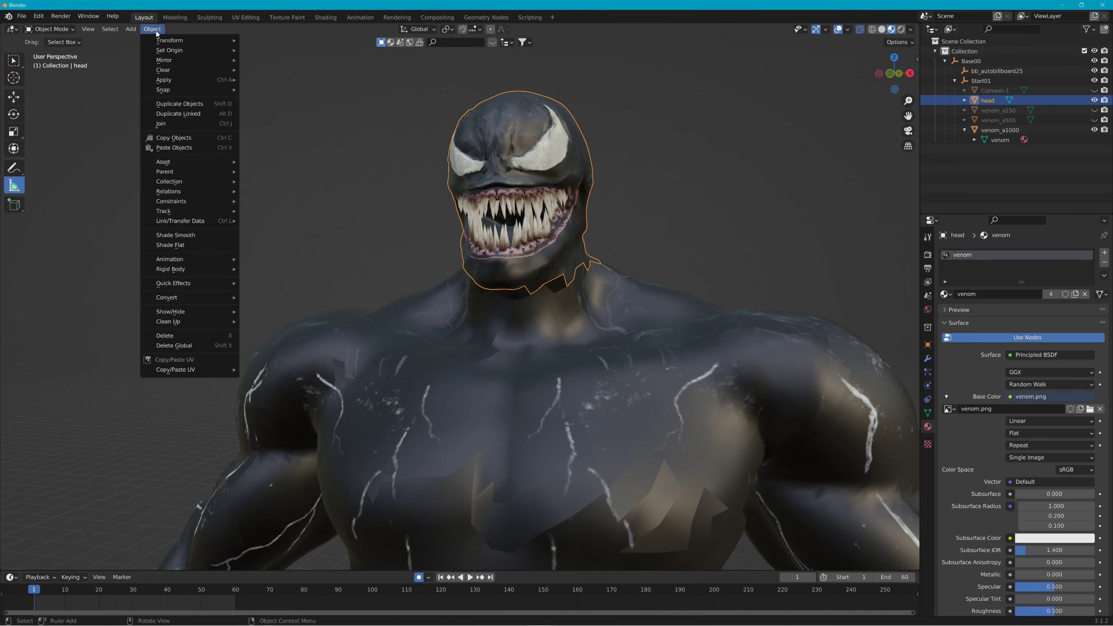
pyautogui.moveTo(192, 50)
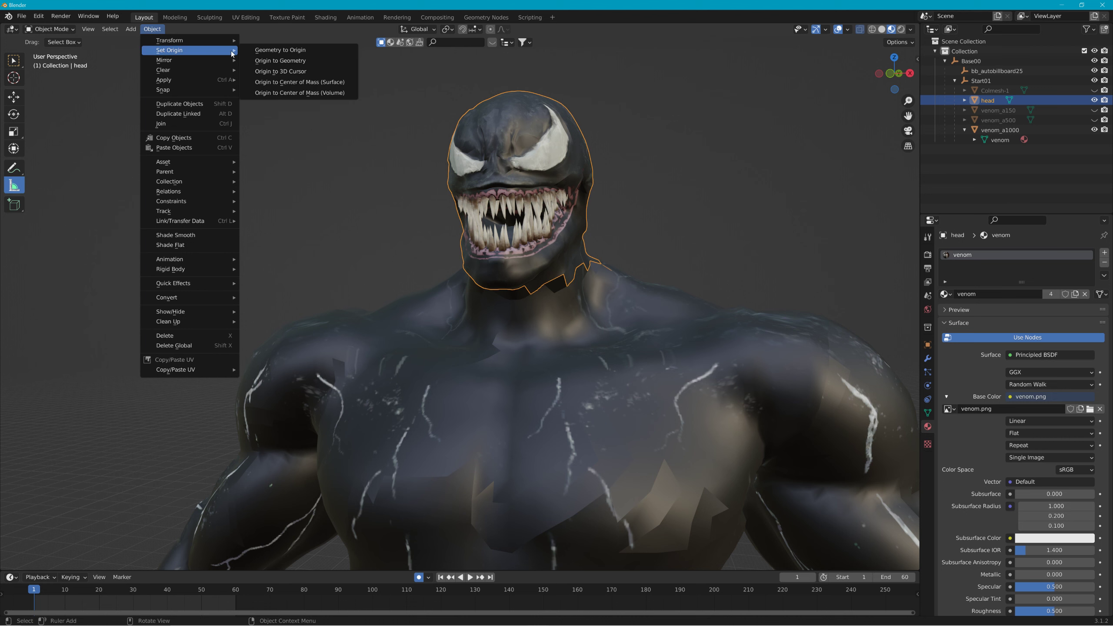
pyautogui.click(301, 52)
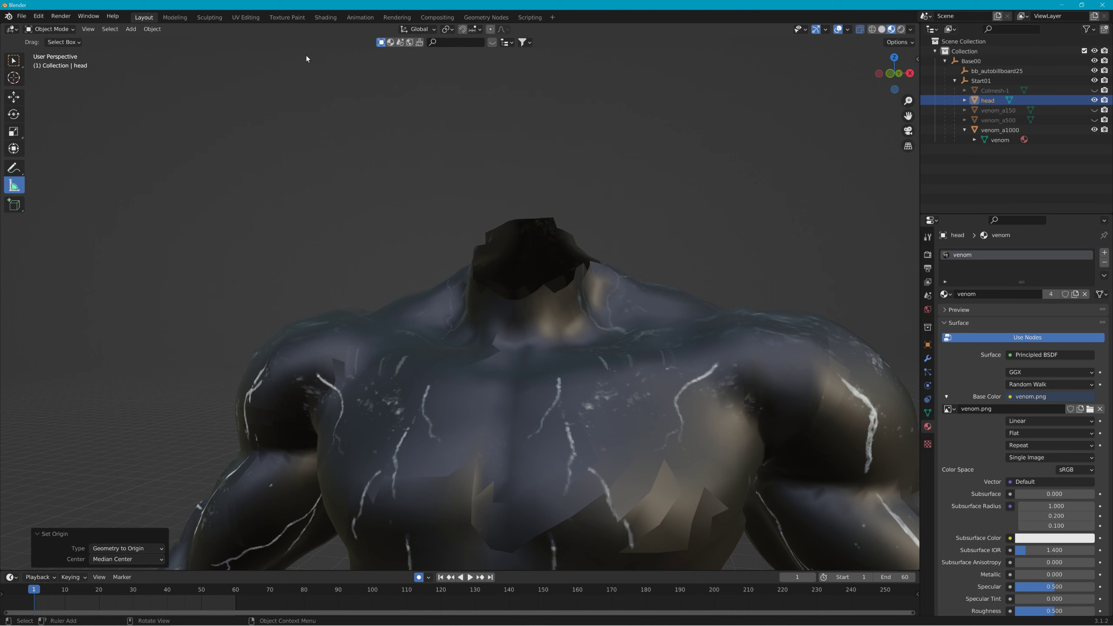
pyautogui.hotkey('ctrl', 'z')
# - Set the head's origin with Origin to Geometry and test its pivot with trial rotations, cancelling each one
pyautogui.click(161, 29)
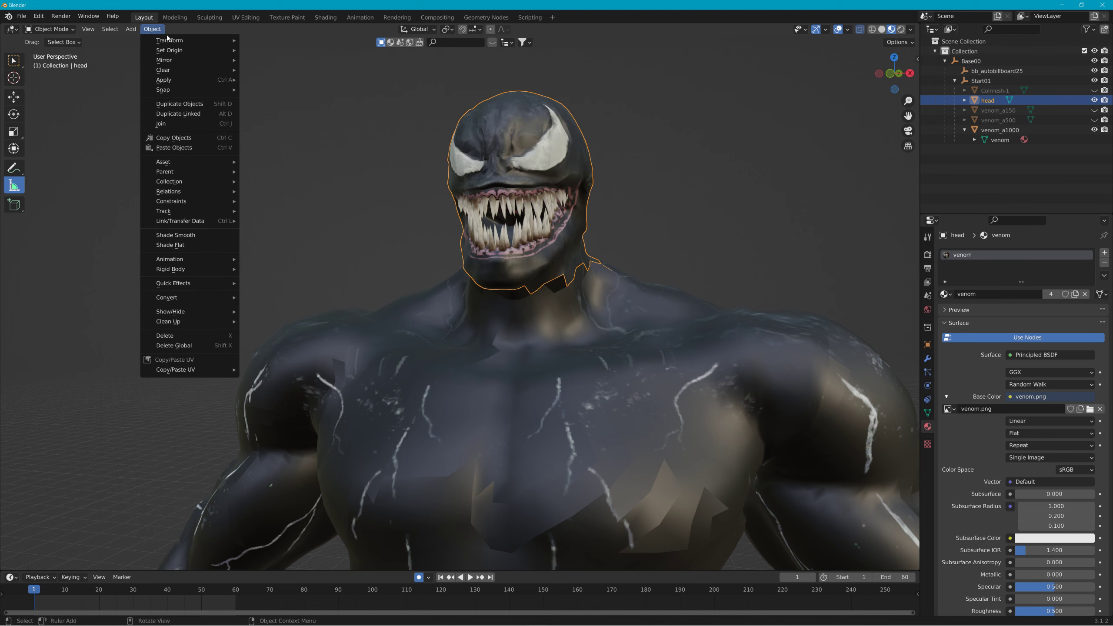
pyautogui.moveTo(217, 53)
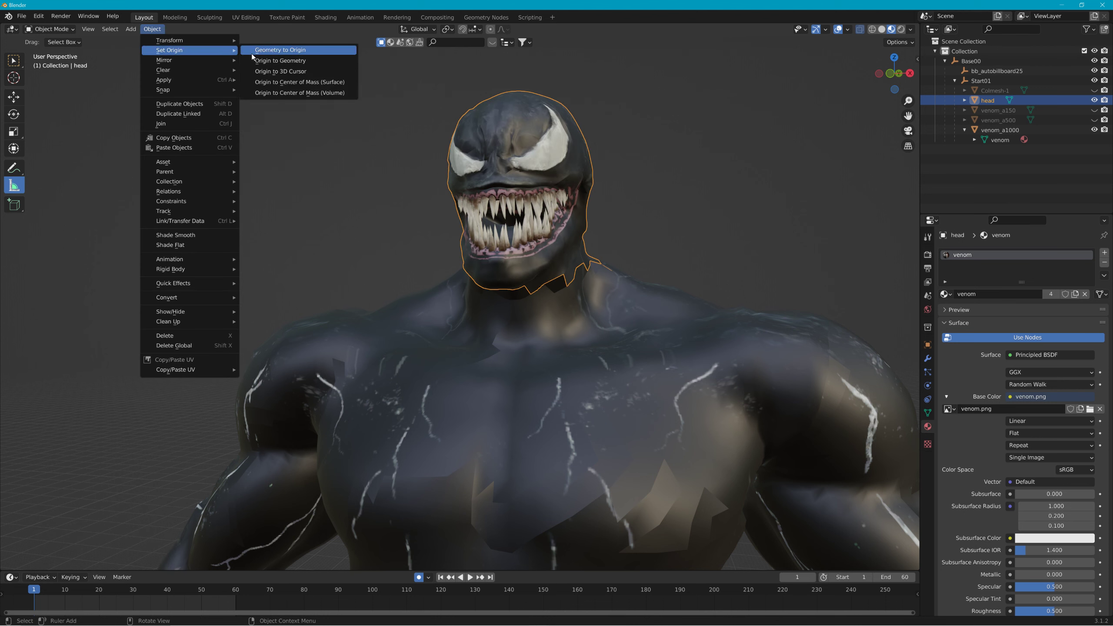
pyautogui.click(260, 59)
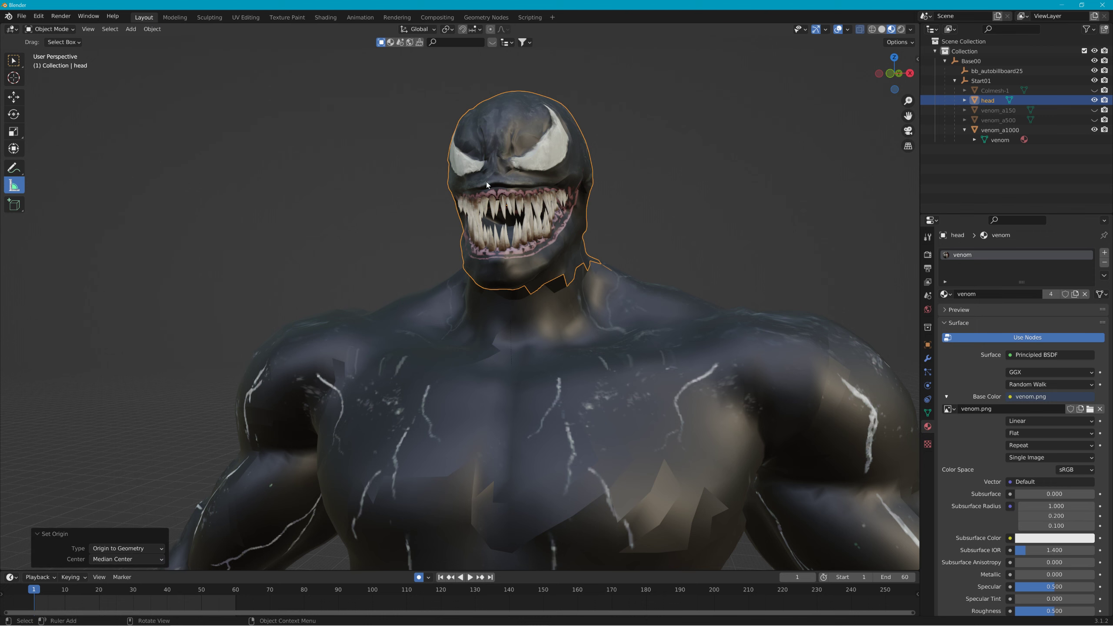
pyautogui.press('r')
pyautogui.press('Escape')
pyautogui.press('r')
pyautogui.press('z')
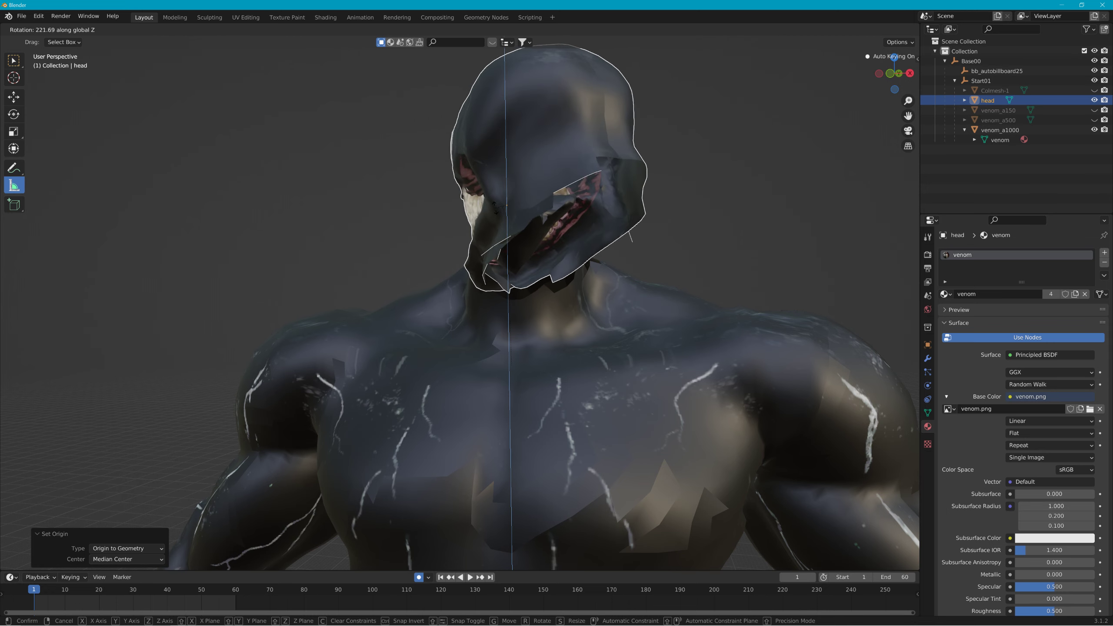
pyautogui.press('Escape')
pyautogui.moveTo(523, 202); pyautogui.dragTo(459, 205, button='middle')
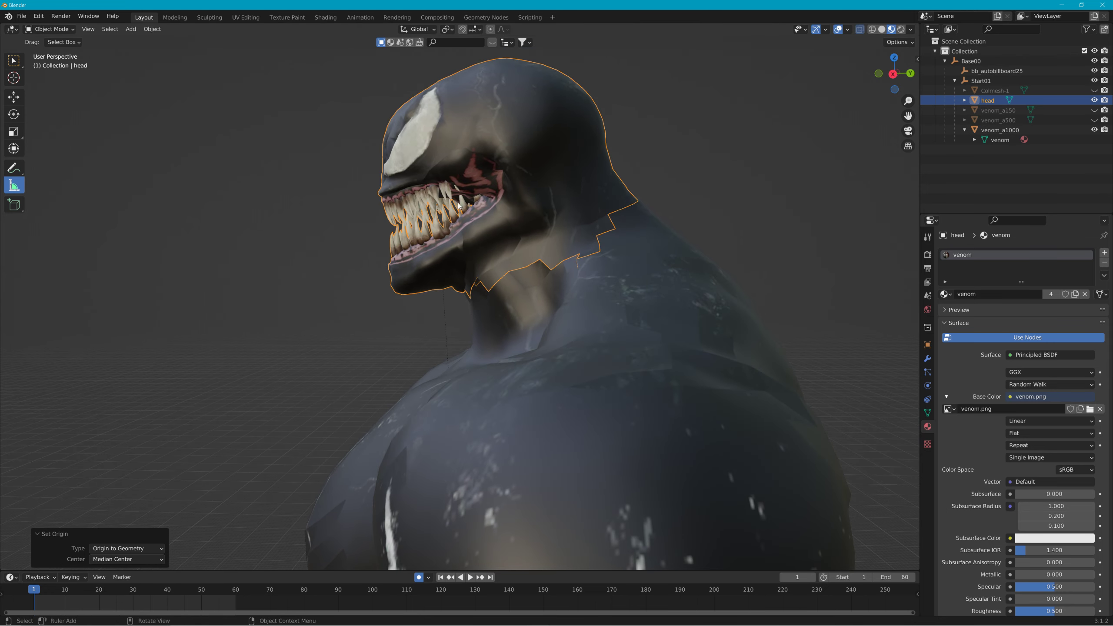
pyautogui.press('r')
pyautogui.press('z')
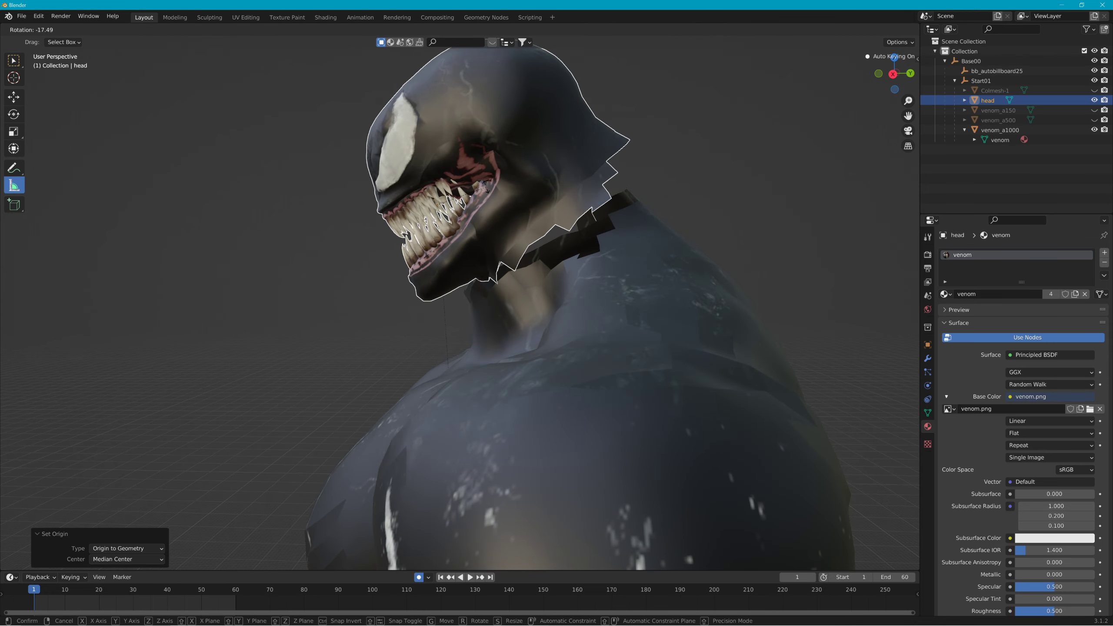
pyautogui.press('Escape')
# - Activate the Cursor tool and place the 3D cursor at the lower part of the head, near the neck
pyautogui.scroll(2, 616, 250)
pyautogui.moveTo(623, 252); pyautogui.dragTo(550, 277, button='middle')
pyautogui.click(20, 81)
pyautogui.scroll(4, 599, 304)
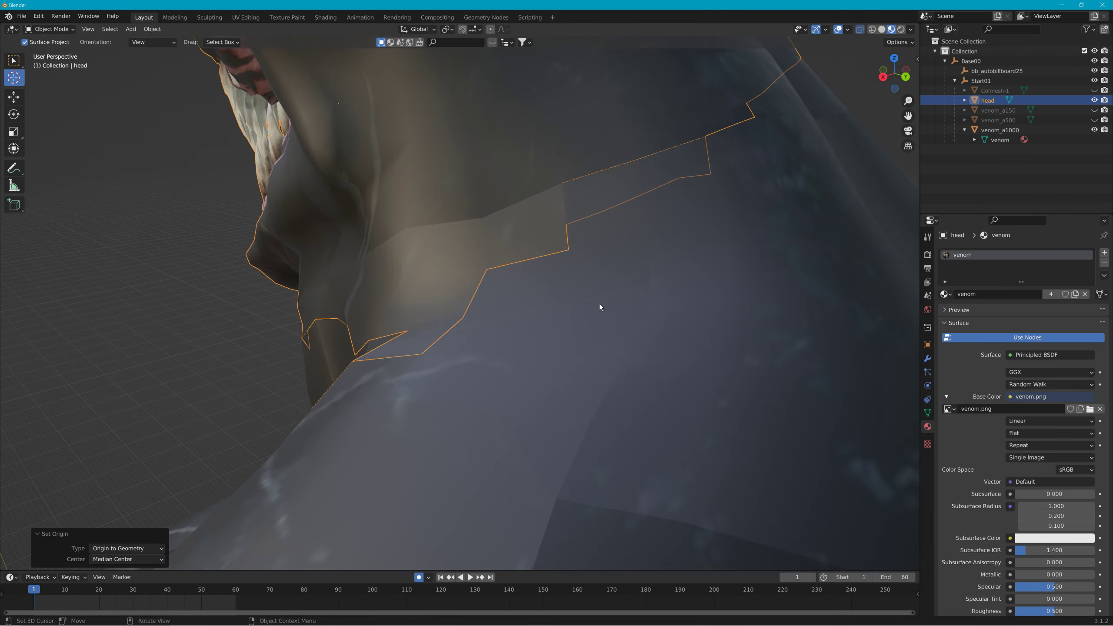
pyautogui.moveTo(599, 303); pyautogui.dragTo(569, 323, button='middle')
pyautogui.scroll(8, 574, 312)
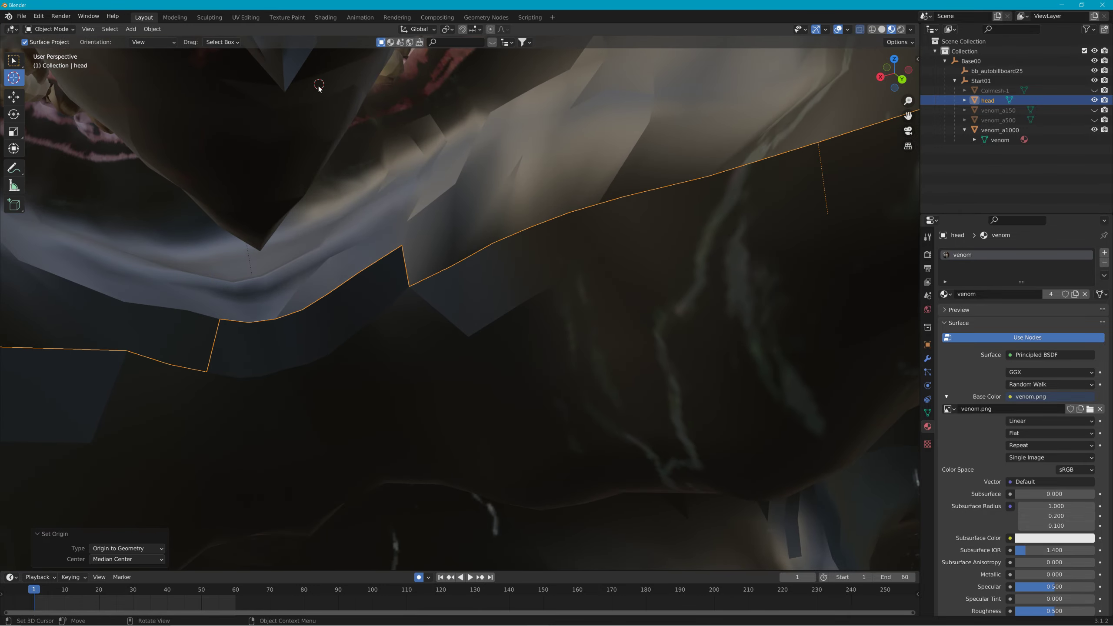
pyautogui.moveTo(351, 171); pyautogui.dragTo(453, 148, button='middle')
pyautogui.scroll(-4, 431, 188)
pyautogui.scroll(-5, 431, 188)
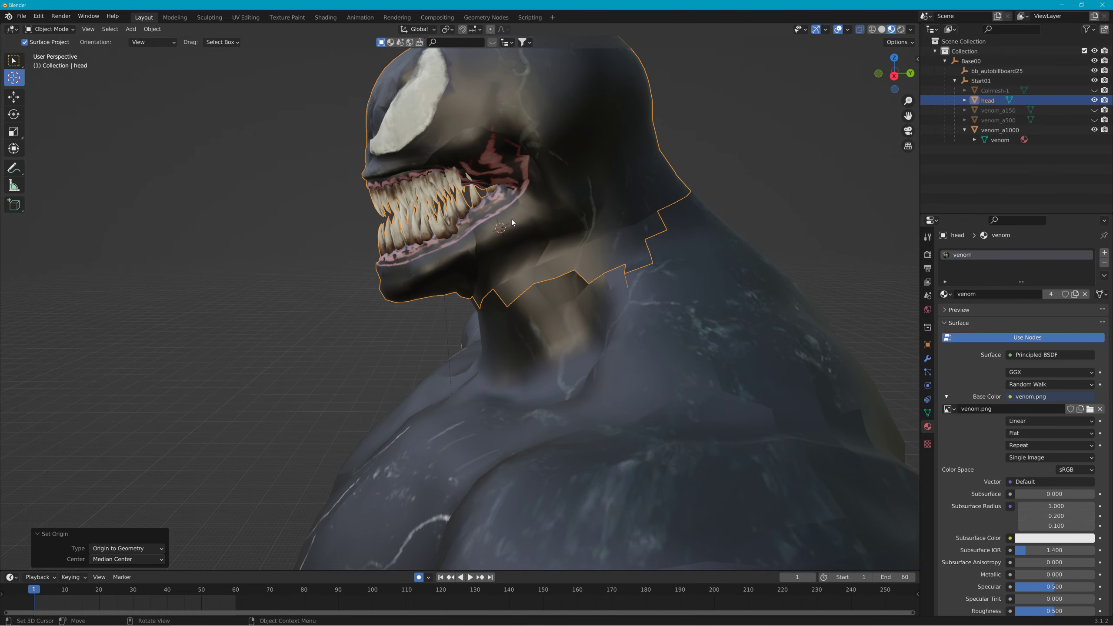
# - Adjust the 3D cursor's location to Y 0.07992 m and Z 76.88 m so it sits at the neck pivot
pyautogui.click(916, 59)
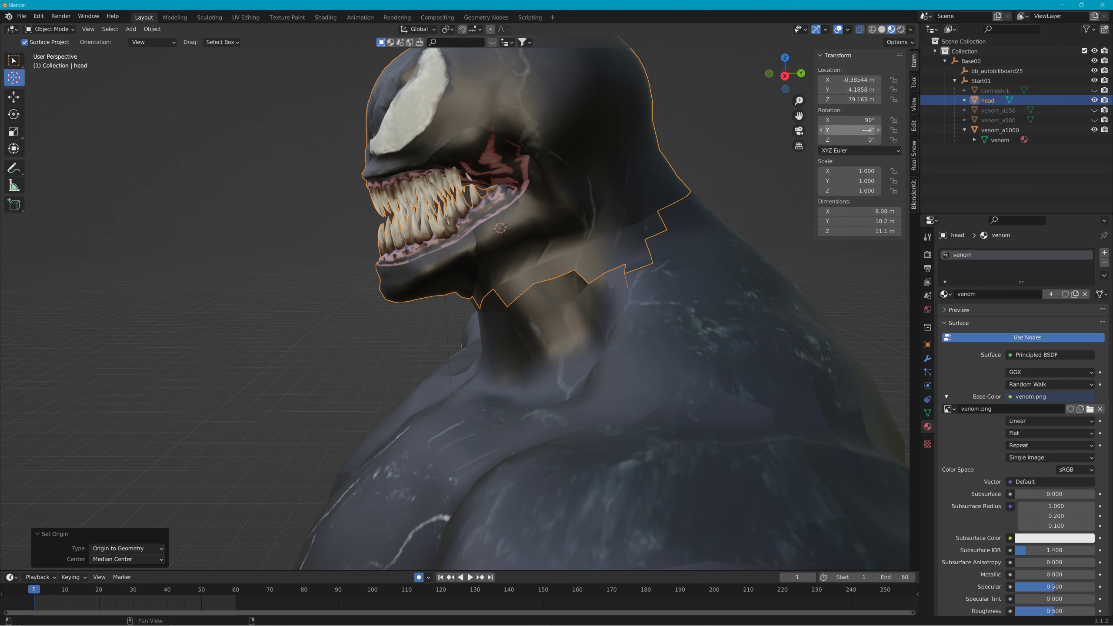
pyautogui.click(913, 105)
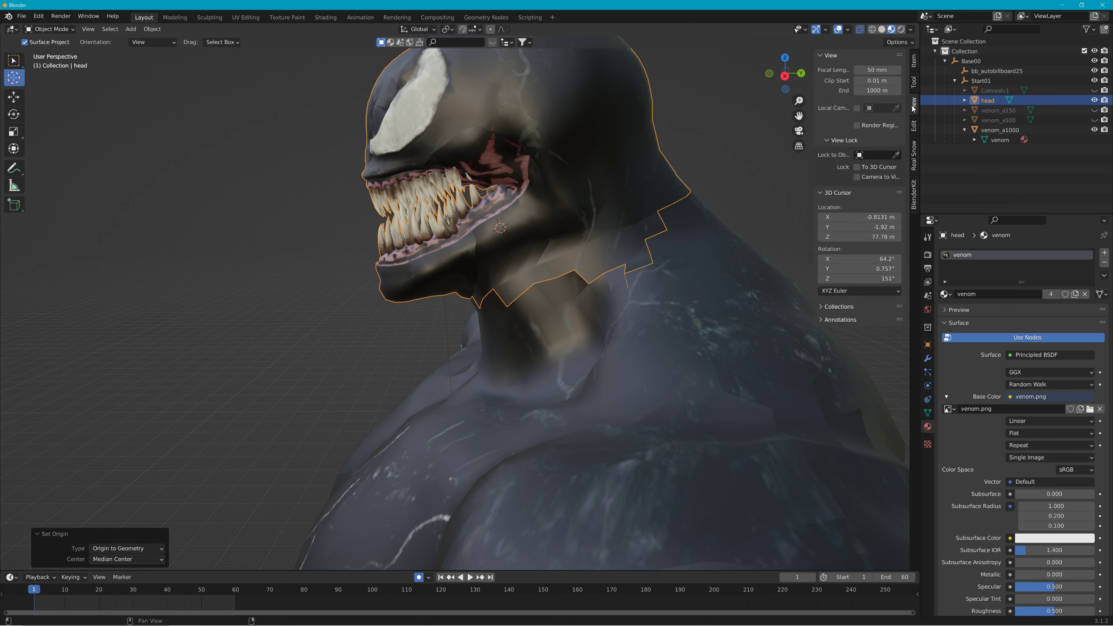
pyautogui.click(872, 223)
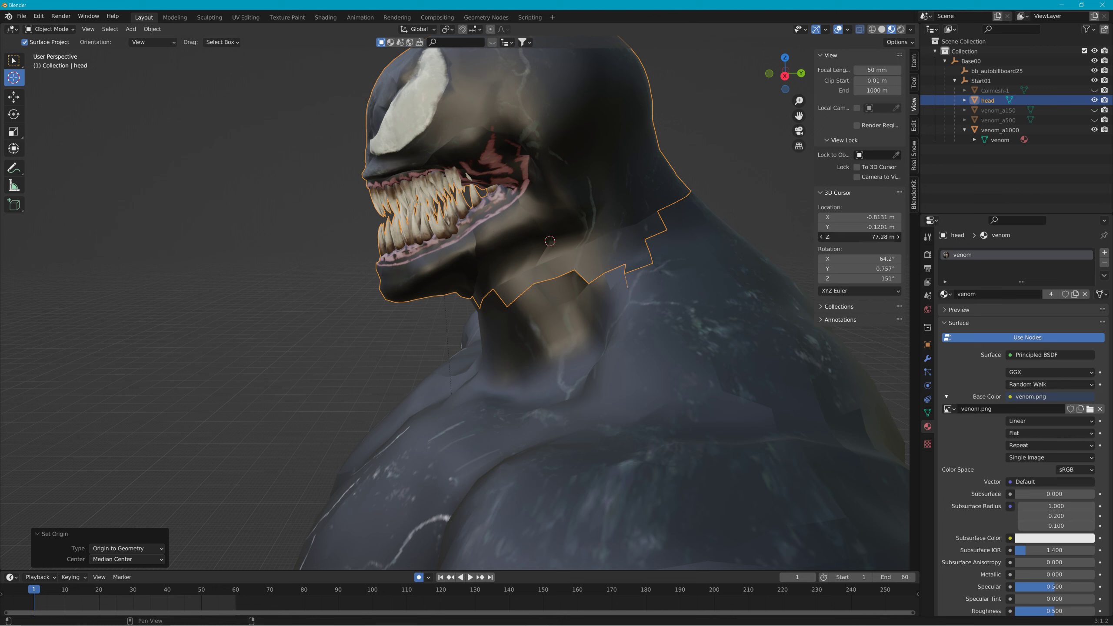
pyautogui.moveTo(565, 274); pyautogui.dragTo(683, 262, button='middle')
pyautogui.moveTo(831, 226); pyautogui.dragTo(872, 227)
pyautogui.moveTo(678, 248); pyautogui.dragTo(576, 258, button='middle')
pyautogui.scroll(-3, 576, 257)
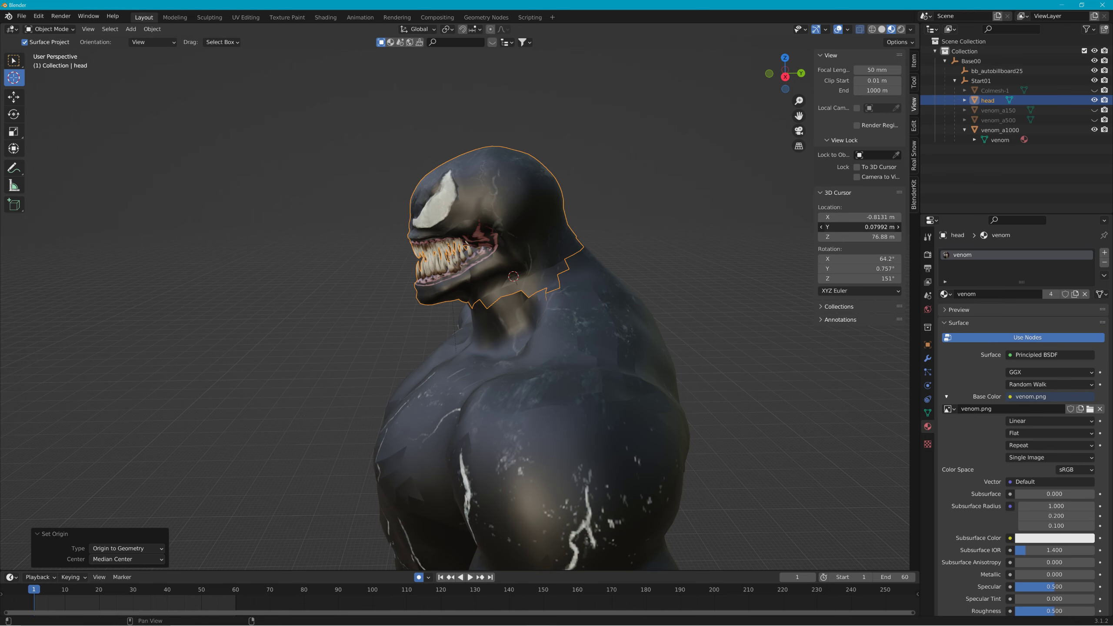
pyautogui.moveTo(684, 250); pyautogui.dragTo(424, 146, button='middle')
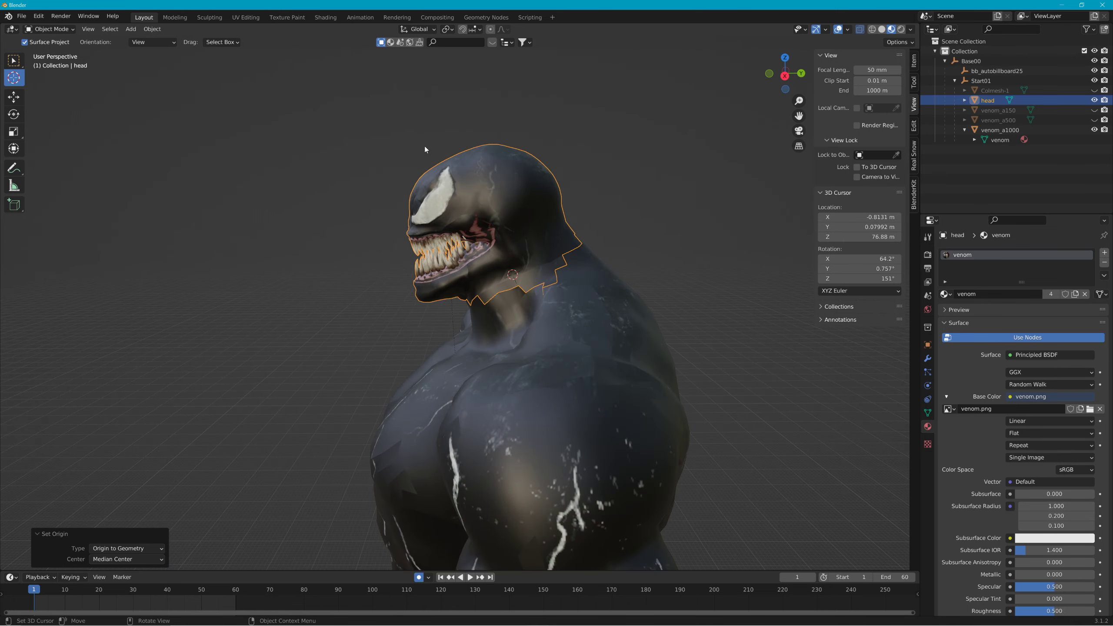
# - Set the head object's origin to the 3D cursor
pyautogui.click(158, 30)
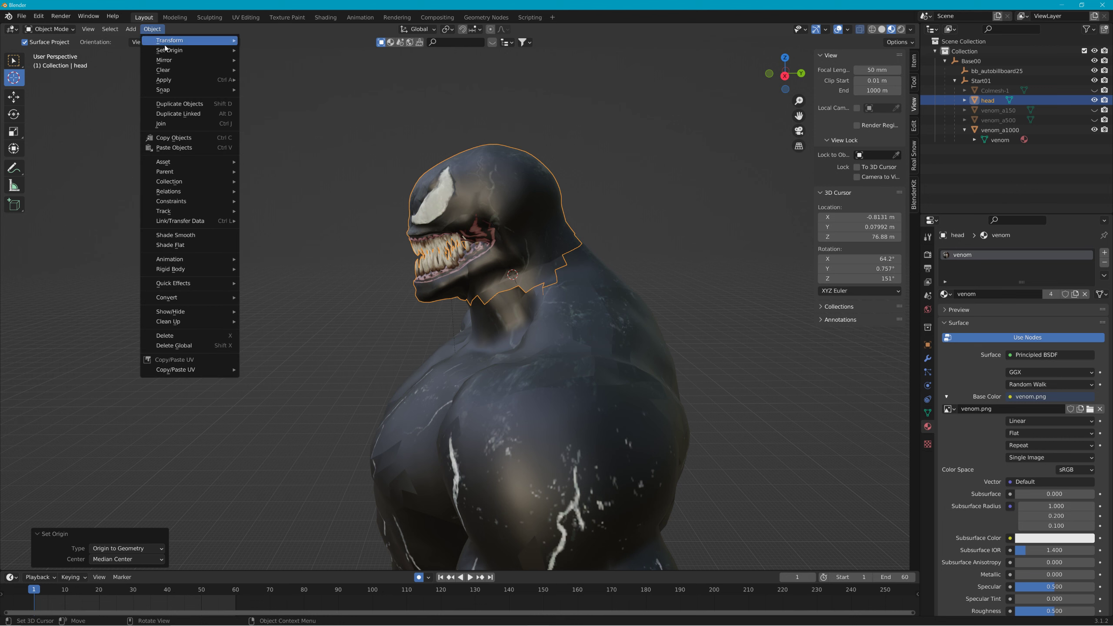
pyautogui.moveTo(198, 50)
pyautogui.click(327, 72)
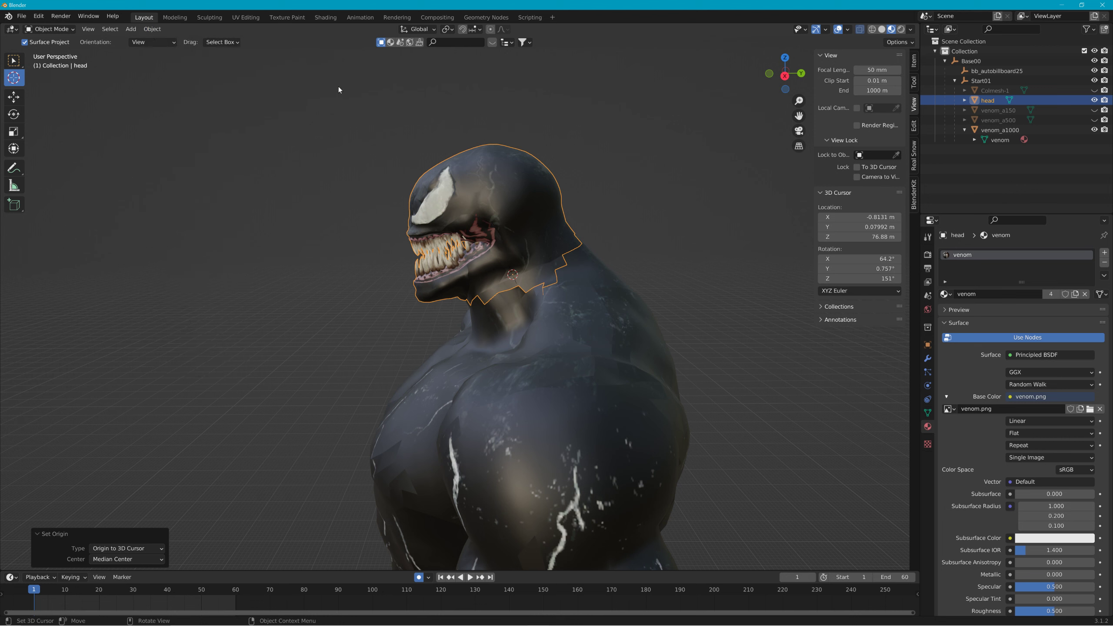
# - Rotate the head -44.2° about the global Z axis at frame 1 to key its first pose
pyautogui.press('r')
pyautogui.press('z')
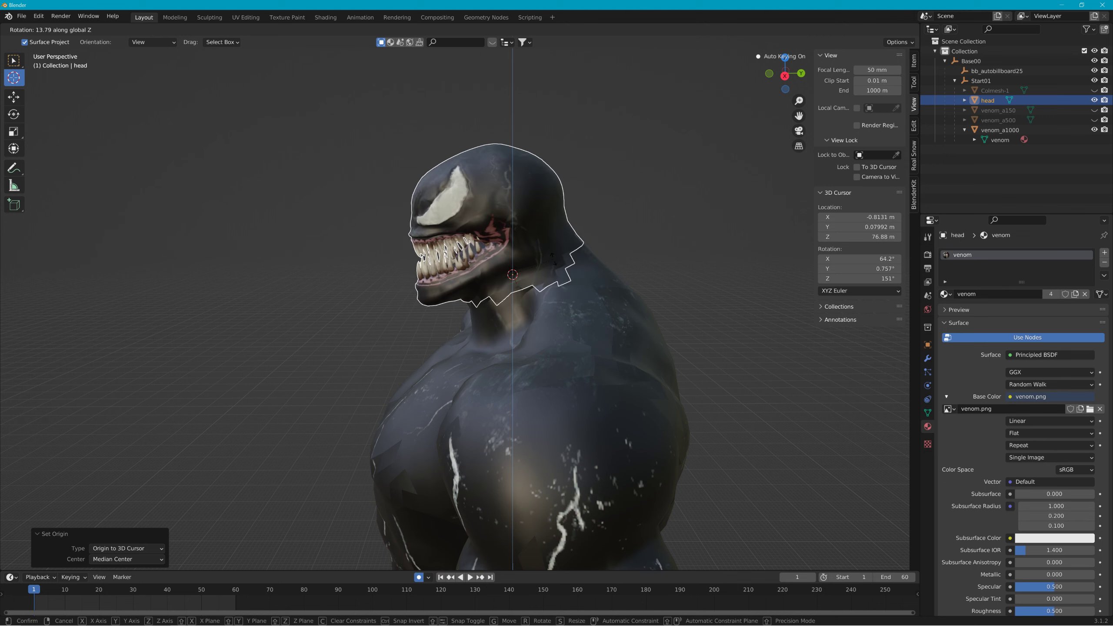
pyautogui.click(468, 266)
pyautogui.moveTo(467, 266); pyautogui.dragTo(595, 266, button='middle')
pyautogui.press('r')
pyautogui.press('z')
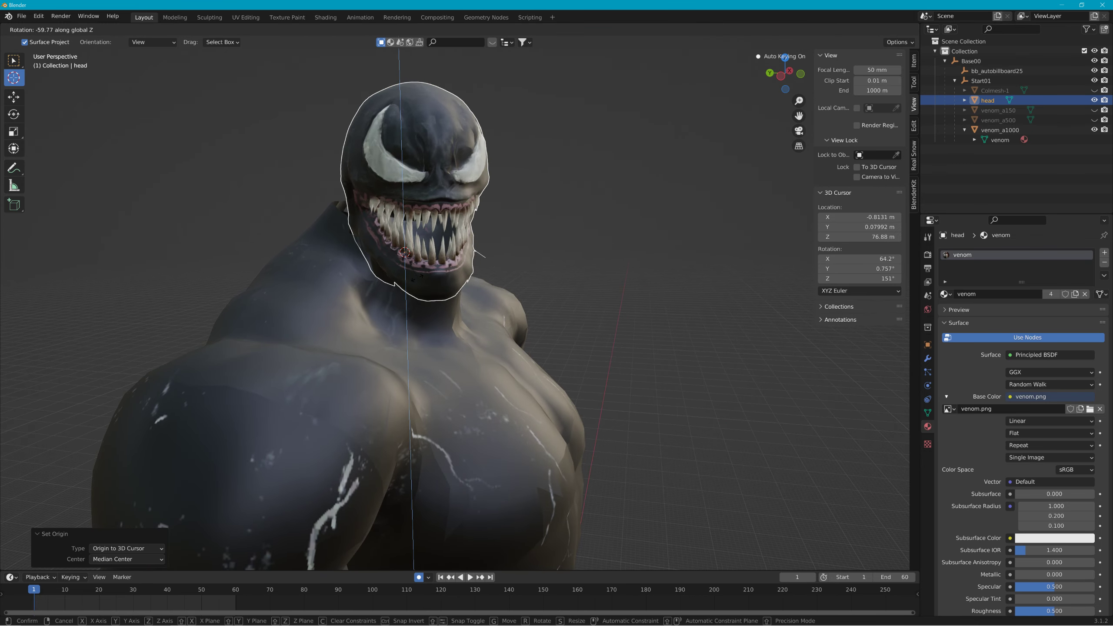
pyautogui.click(427, 281)
pyautogui.moveTo(485, 290); pyautogui.dragTo(424, 289, button='middle')
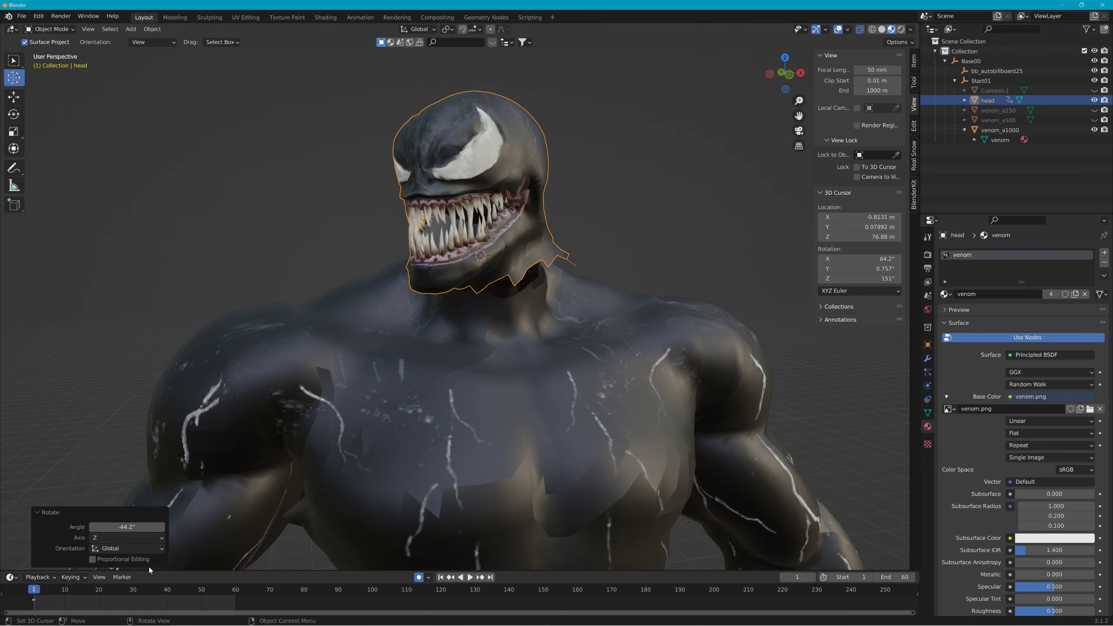
# - Move to frame 33 and rotate the head about the global Z axis toward the opposite shoulder to key the second pose
pyautogui.moveTo(147, 600); pyautogui.dragTo(144, 601)
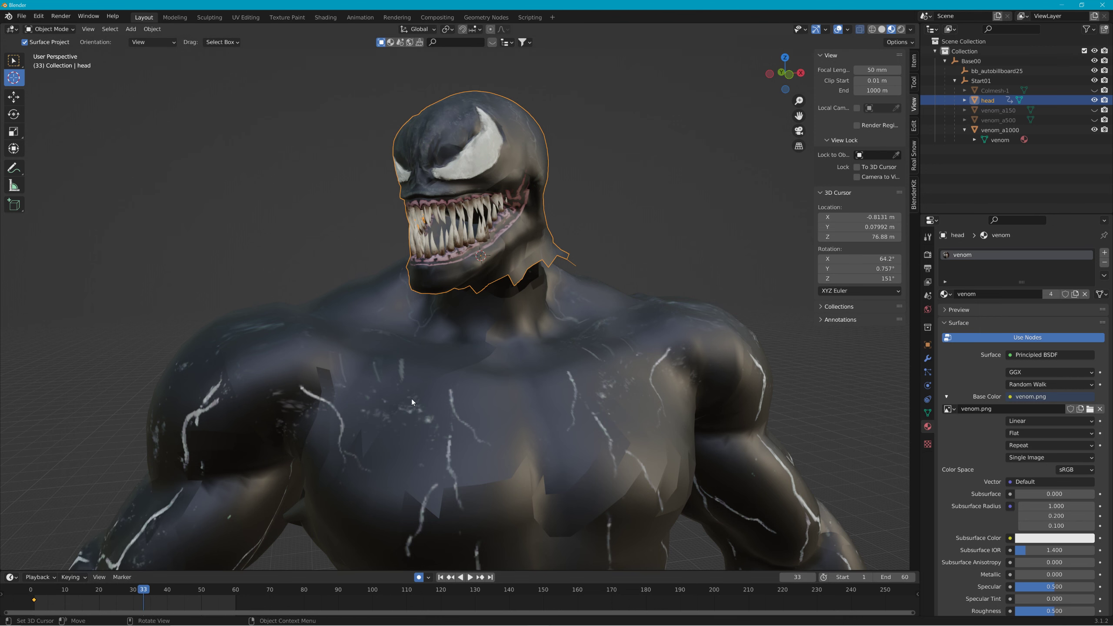
pyautogui.press('r')
pyautogui.press('z')
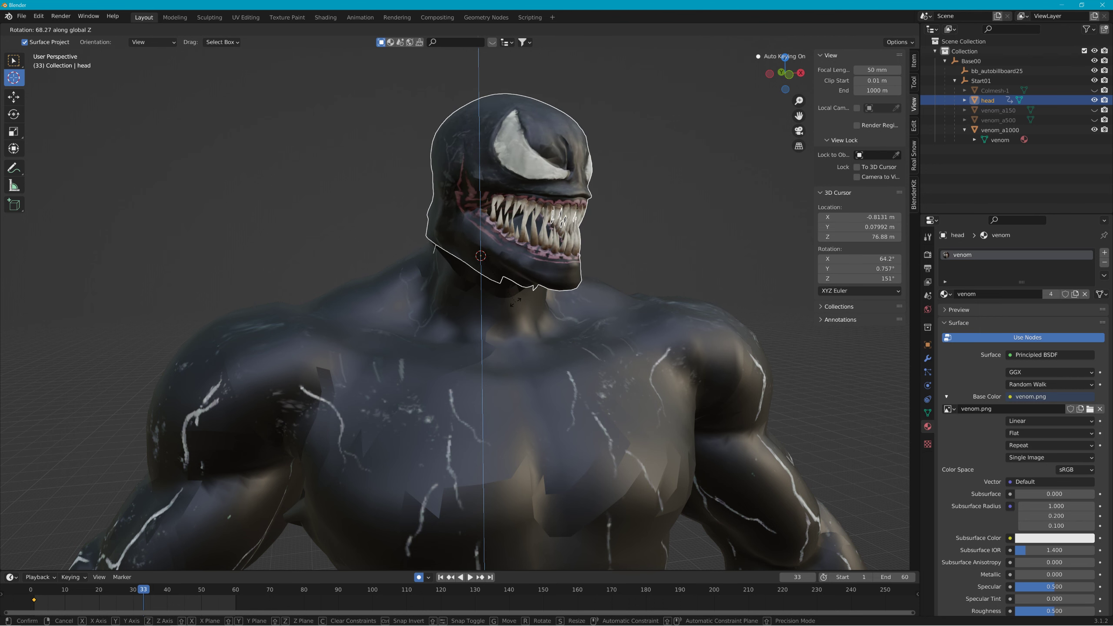
pyautogui.click(518, 305)
# - Copy the head's frame 1 keyframe and paste it at frame 60 to return the head to its first pose
pyautogui.moveTo(82, 604); pyautogui.dragTo(23, 593)
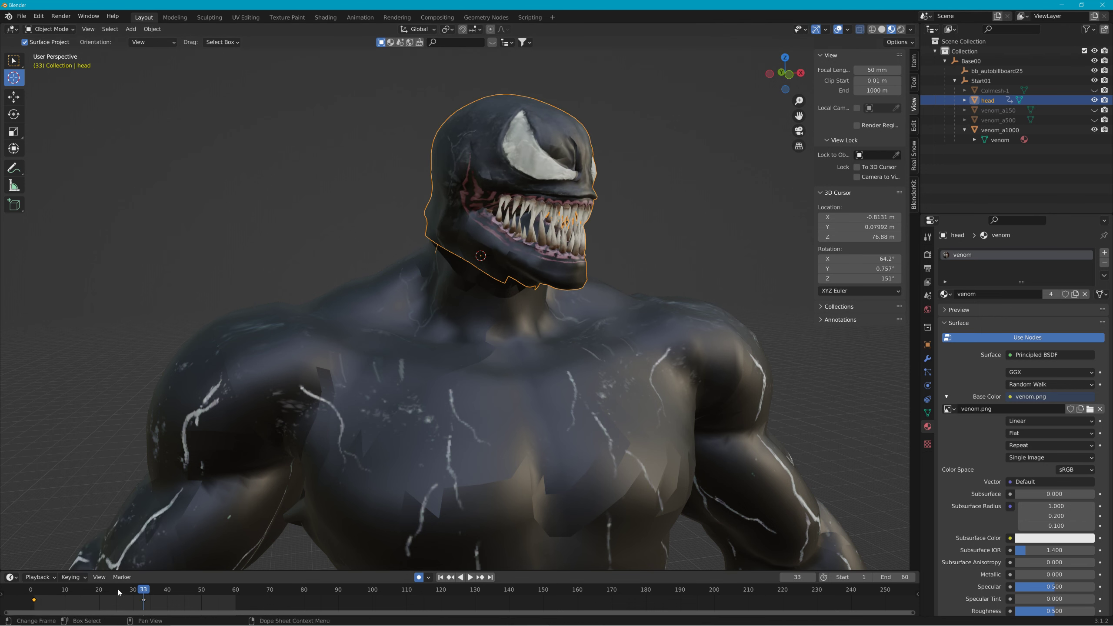
pyautogui.moveTo(229, 591); pyautogui.dragTo(232, 589)
pyautogui.moveTo(235, 600); pyautogui.dragTo(236, 600)
pyautogui.hotkey('ctrl', 'v')
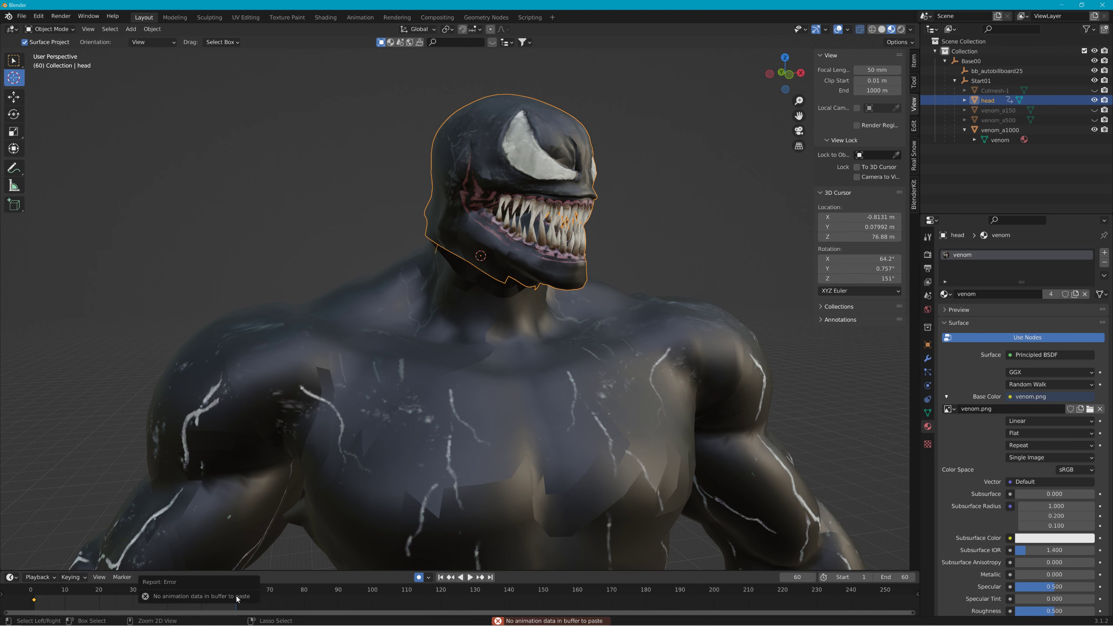
pyautogui.rightClick(37, 600)
pyautogui.click(39, 498)
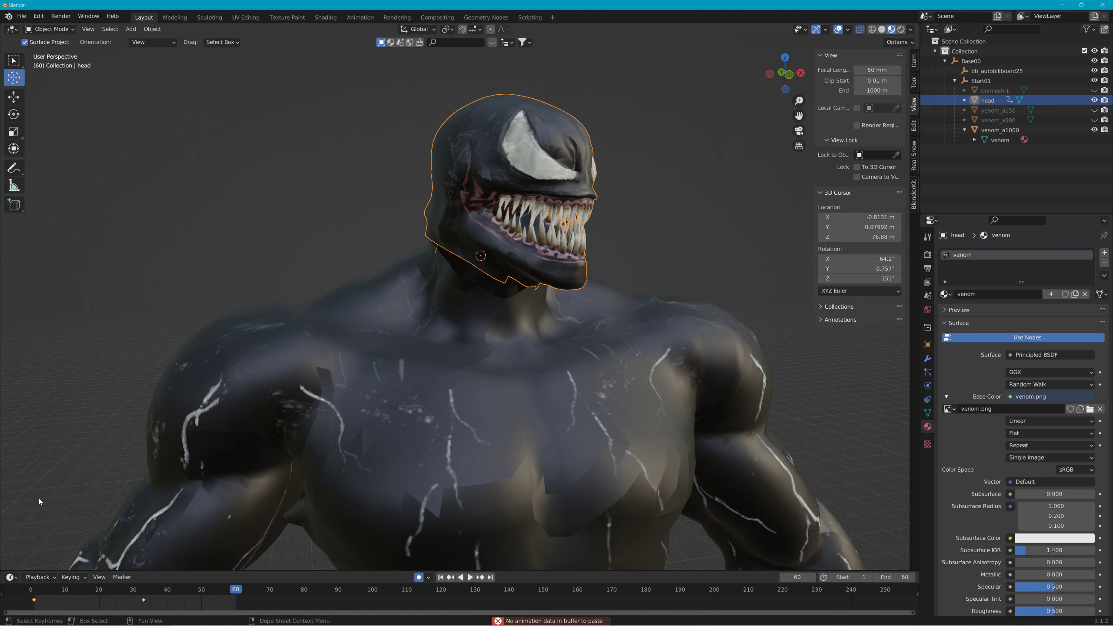
pyautogui.rightClick(235, 597)
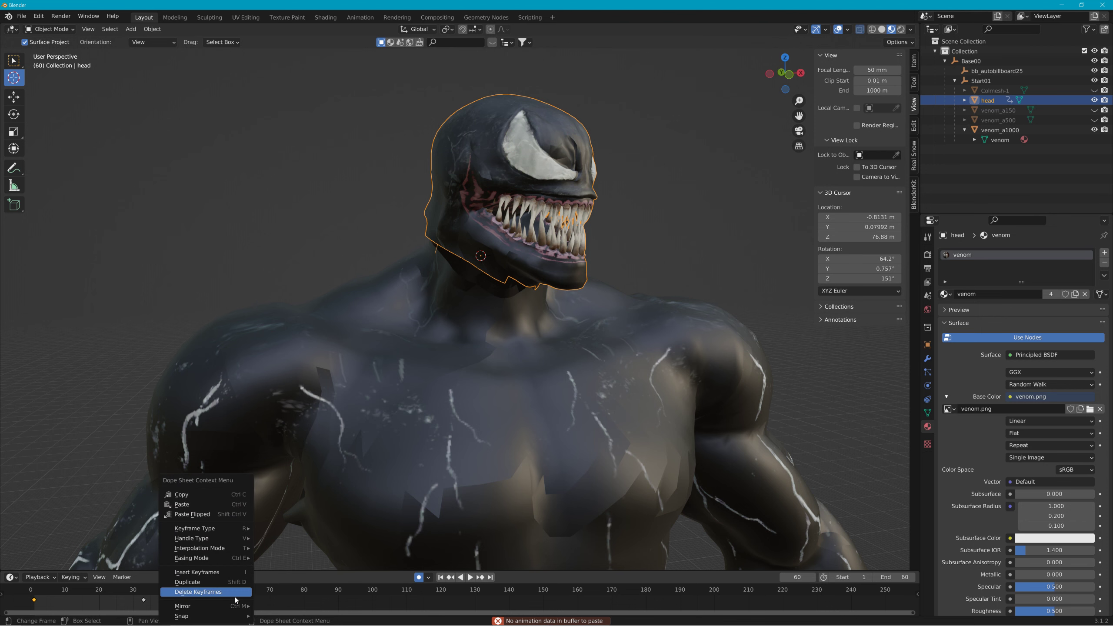
pyautogui.click(198, 504)
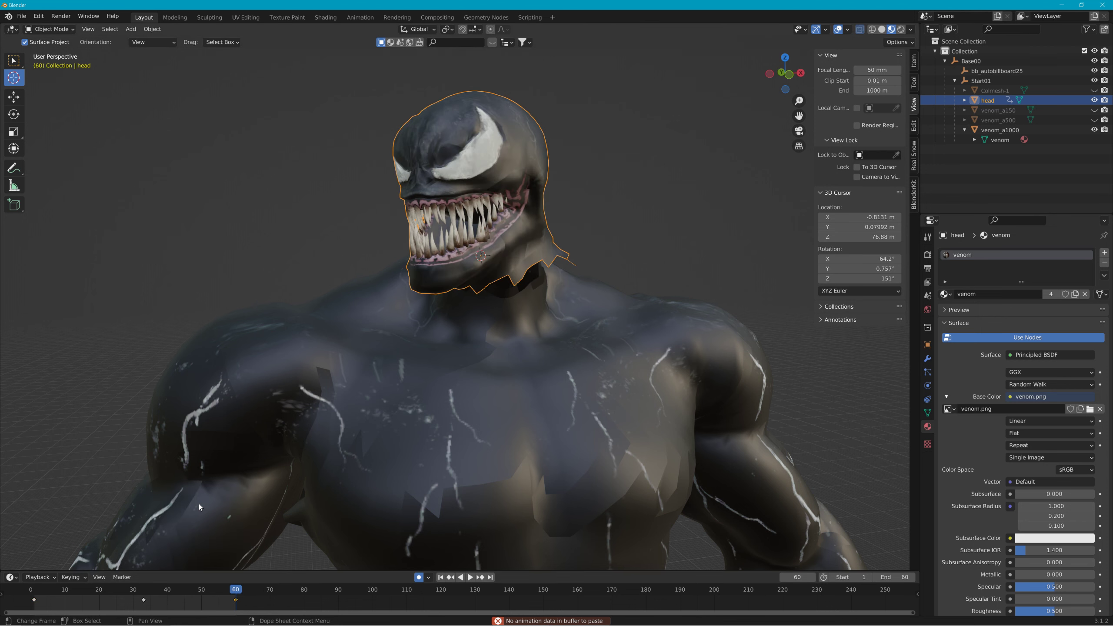
# - Play the head turn and set the interpolation mode of all the head's keyframes to Bounce, then stop playback
pyautogui.click(470, 576)
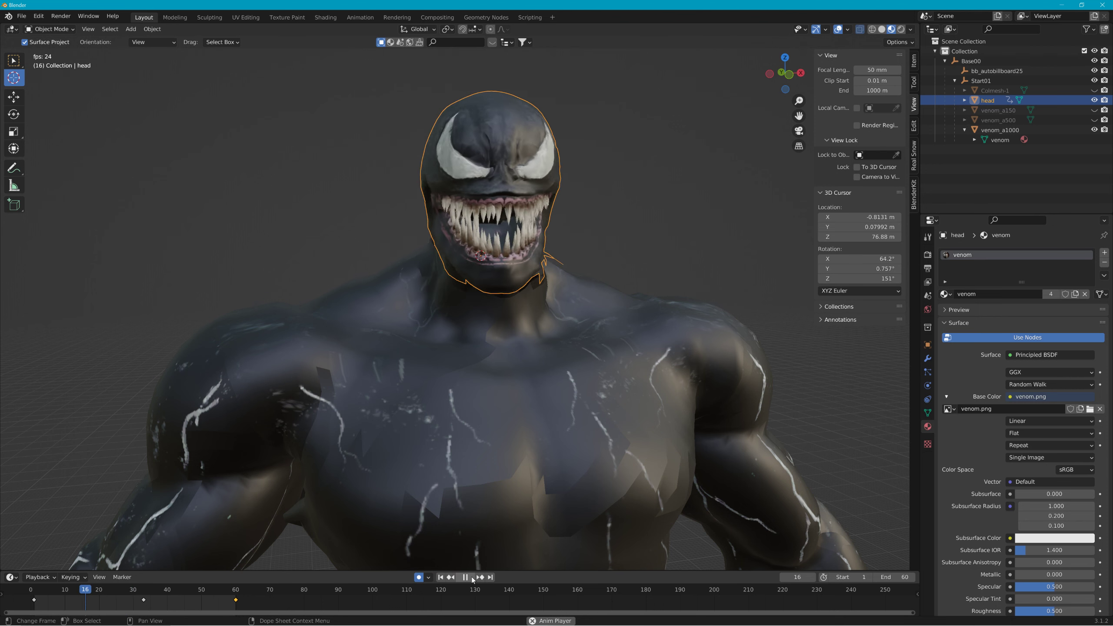
pyautogui.moveTo(262, 604); pyautogui.dragTo(37, 596)
pyautogui.rightClick(53, 595)
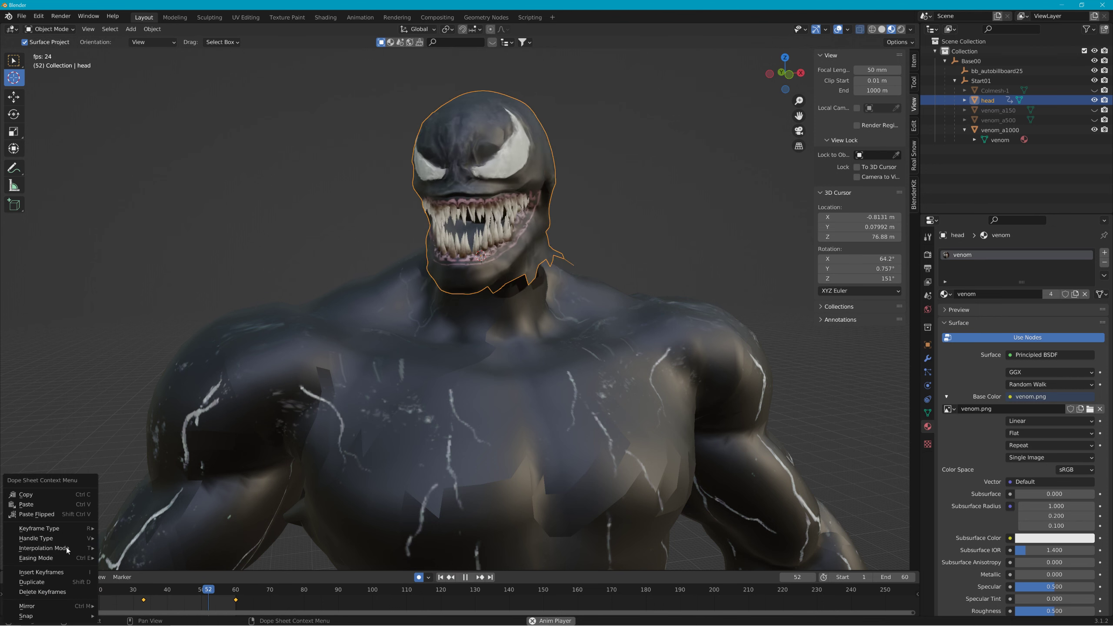
pyautogui.moveTo(70, 548)
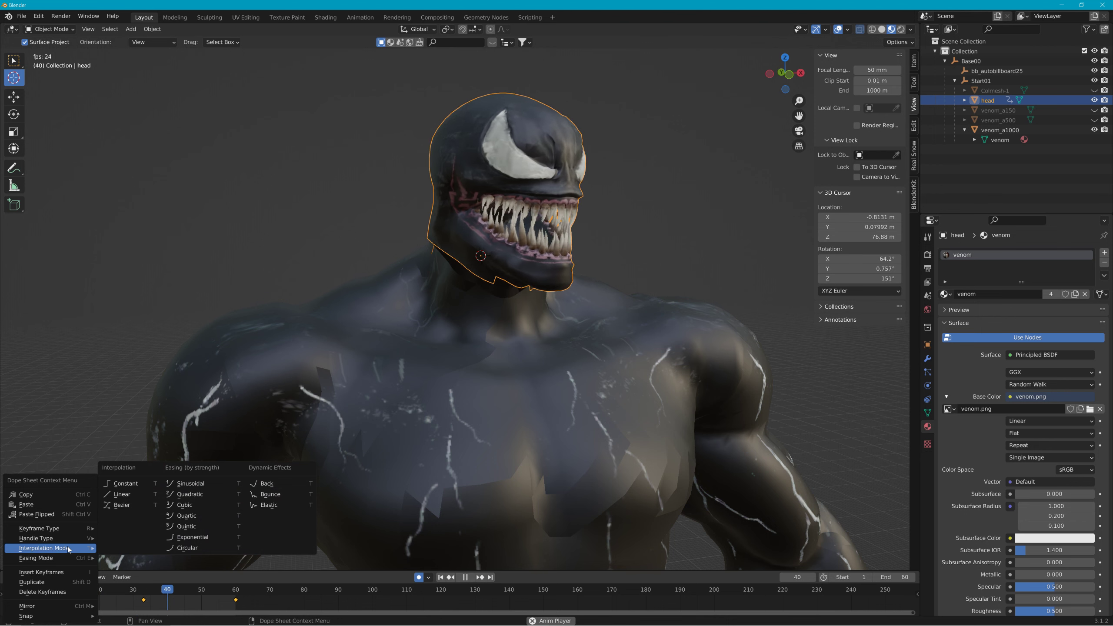
pyautogui.click(260, 494)
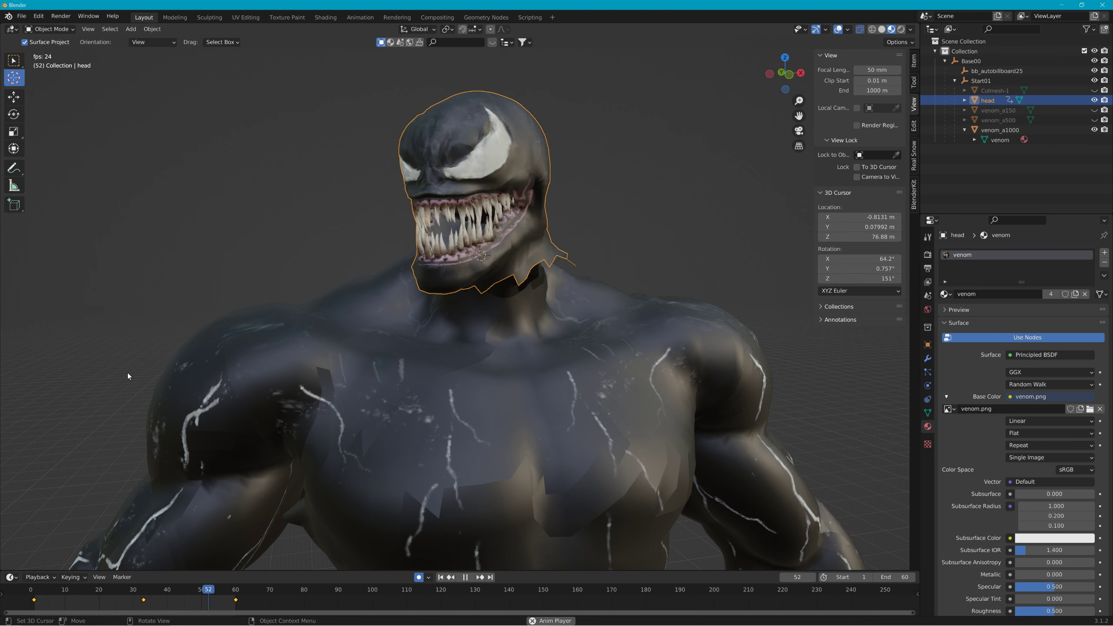
pyautogui.press('space')
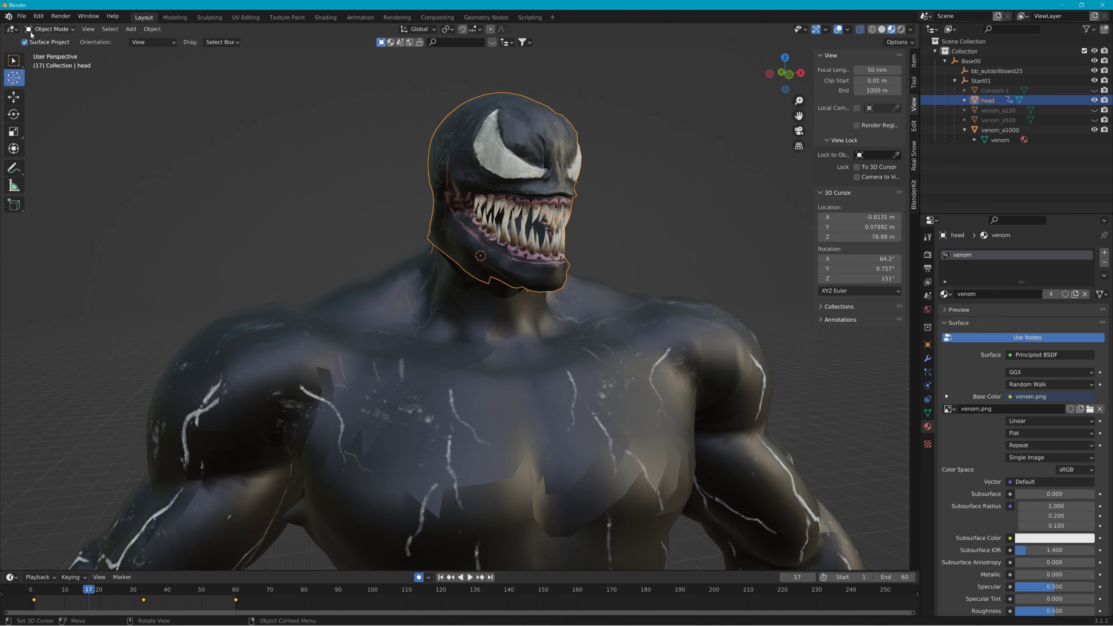
# - Export the scene as COLLADA to the level's art venom folder, overwriting venom.dae
pyautogui.click(20, 16)
pyautogui.moveTo(61, 158)
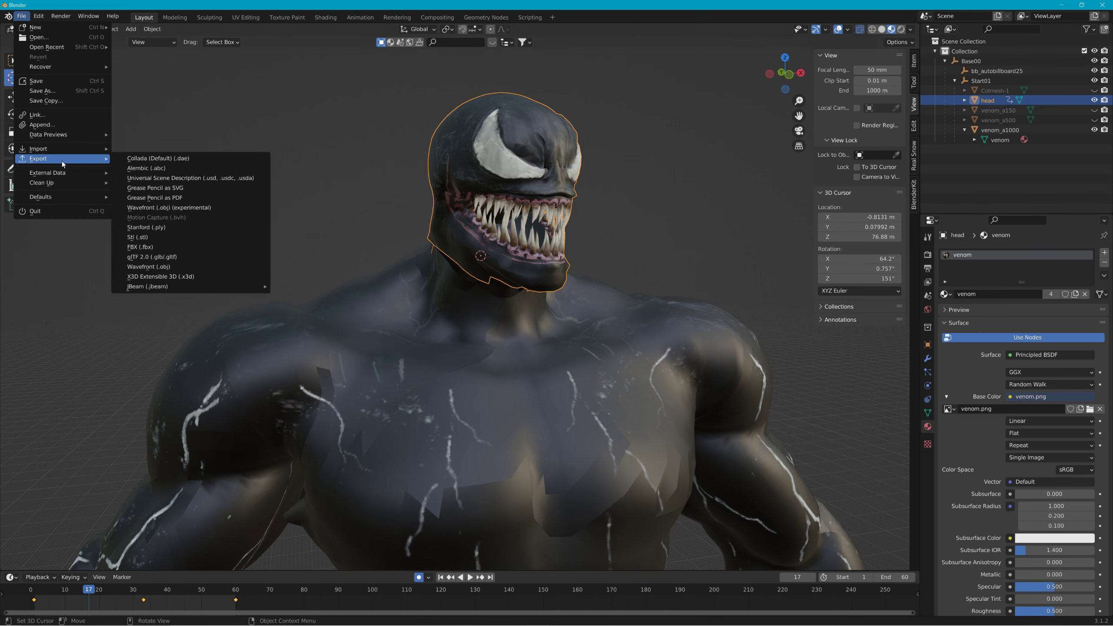
pyautogui.click(172, 159)
pyautogui.click(340, 446)
pyautogui.click(453, 149)
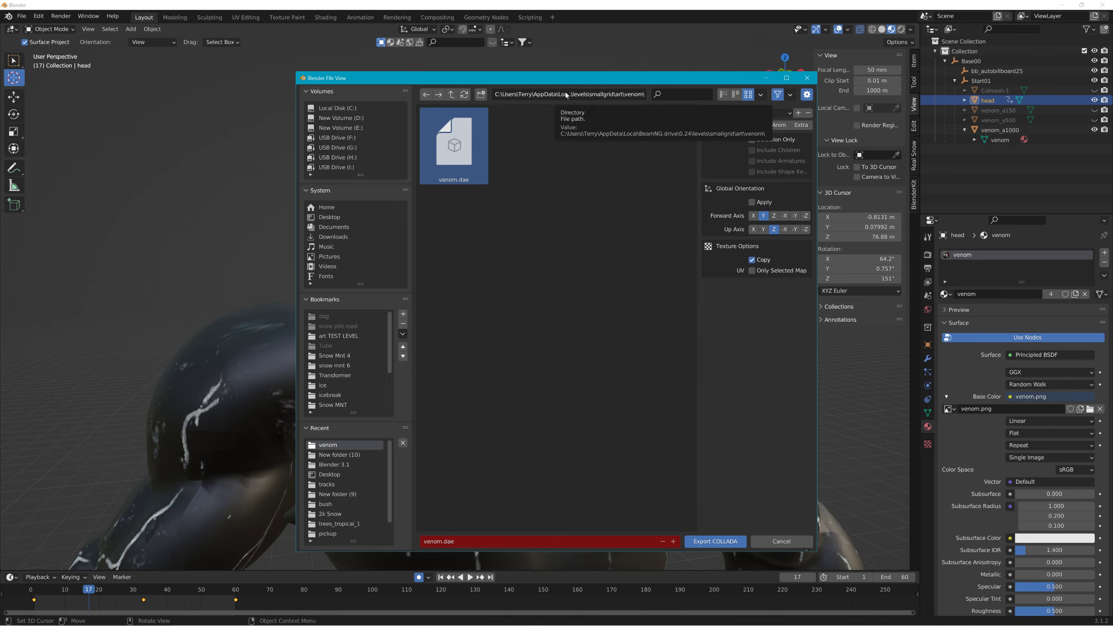
pyautogui.click(729, 540)
# - Switch to BeamNG.drive and fly around the venom model to inspect the re-exported mesh and its head
pyautogui.hotkey('alt', 'Tab')
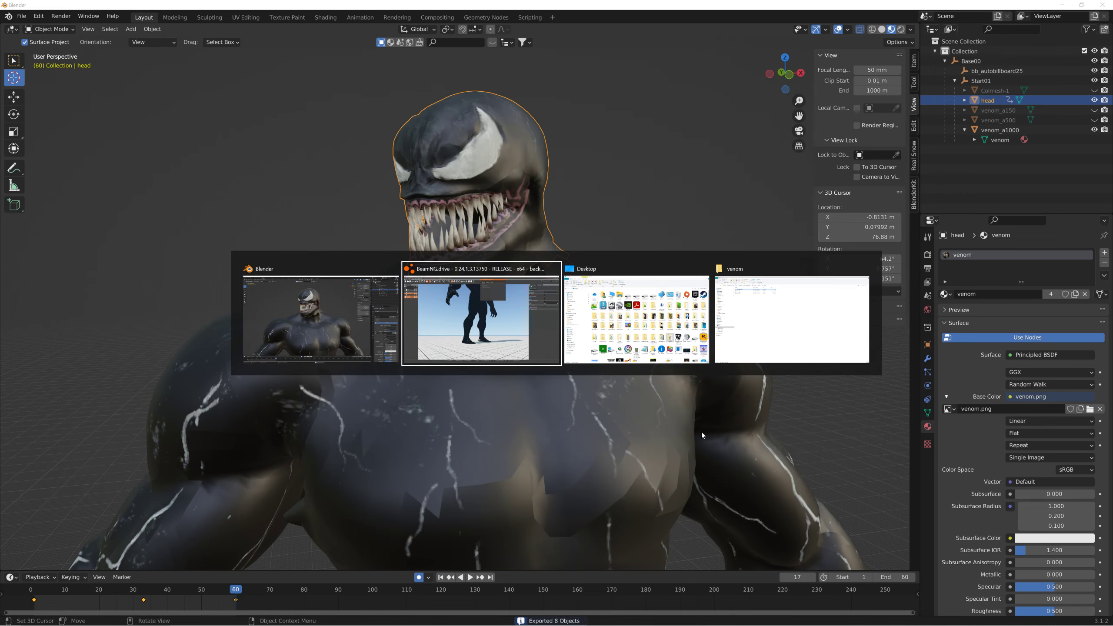
pyautogui.press('s')
pyautogui.moveTo(644, 333); pyautogui.dragTo(622, 408, button='right')
pyautogui.press('w')
pyautogui.press('s')
pyautogui.press('w')
pyautogui.press('w')
pyautogui.press('s')
pyautogui.press('s')
pyautogui.press('s')
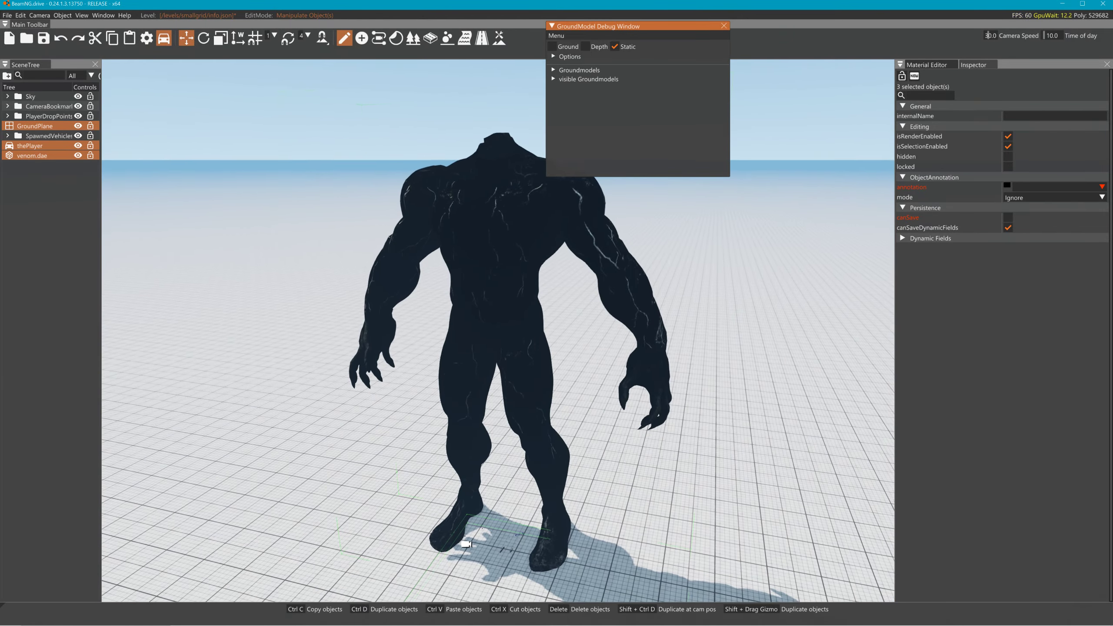
# - Switch back to Blender and set the 3D cursor's location to 0 m on X, Y and Z
pyautogui.hotkey('alt', 'Tab')
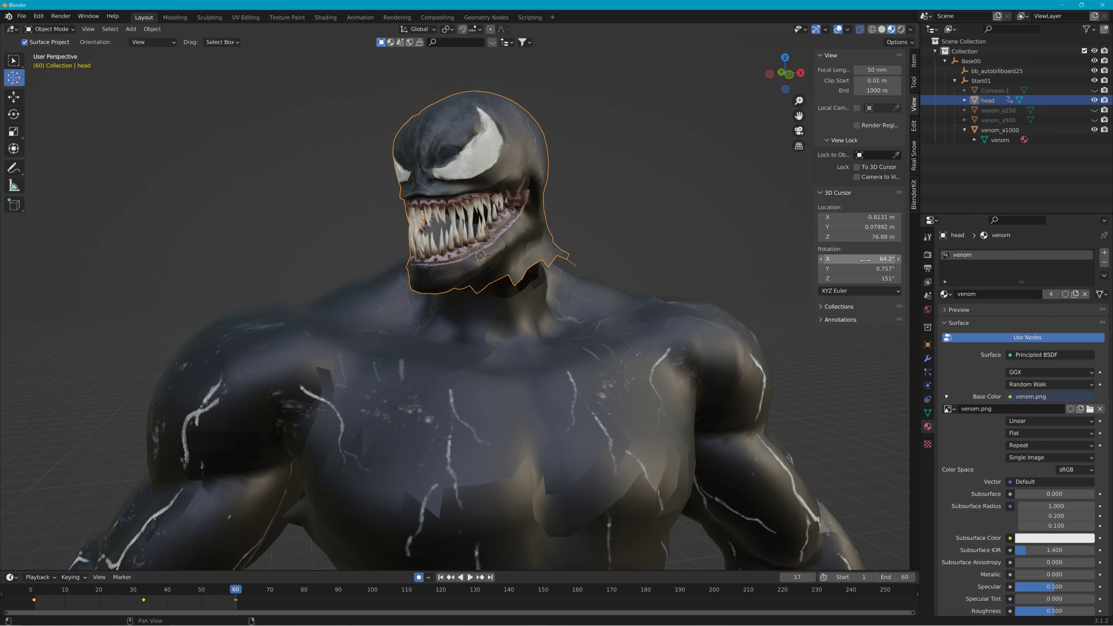
pyautogui.click(864, 260)
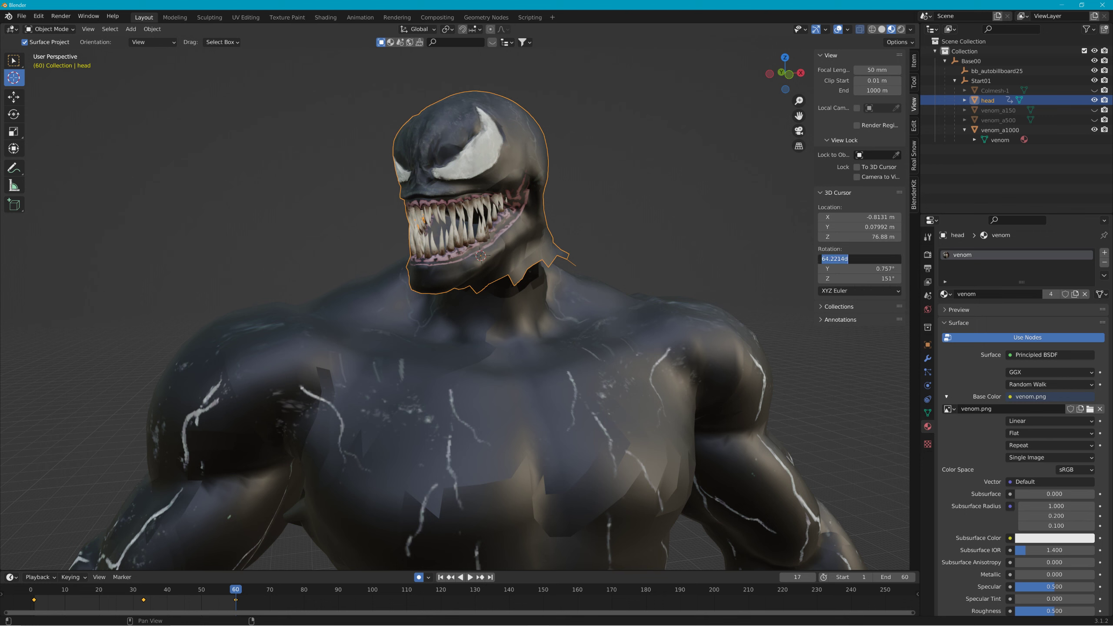
pyautogui.doubleClick(864, 217)
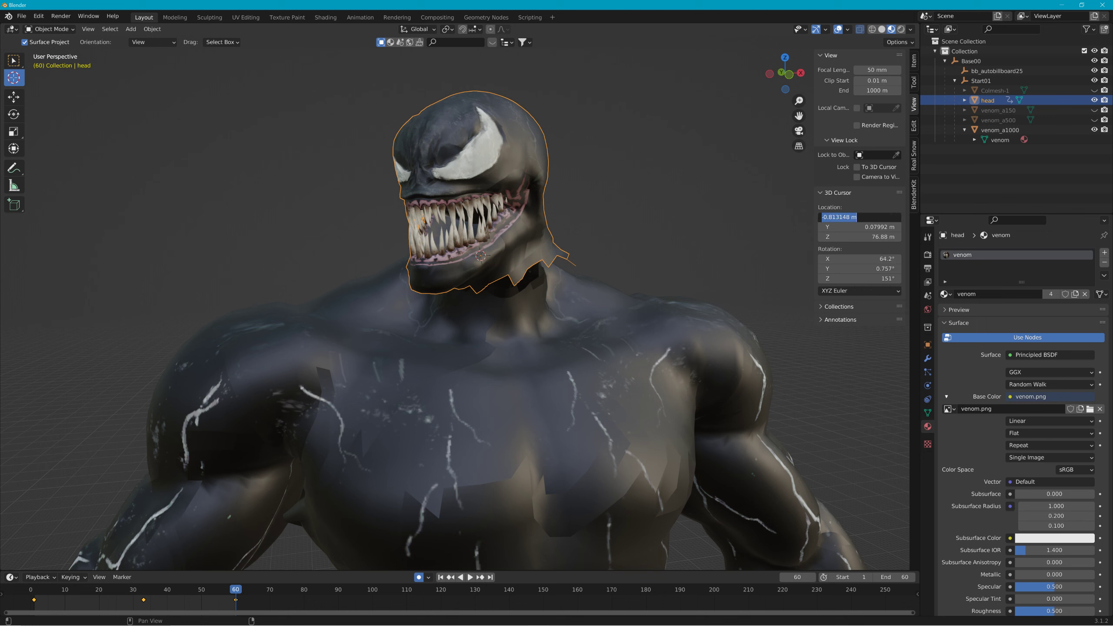
pyautogui.write('0')
pyautogui.press('Return')
pyautogui.write('0')
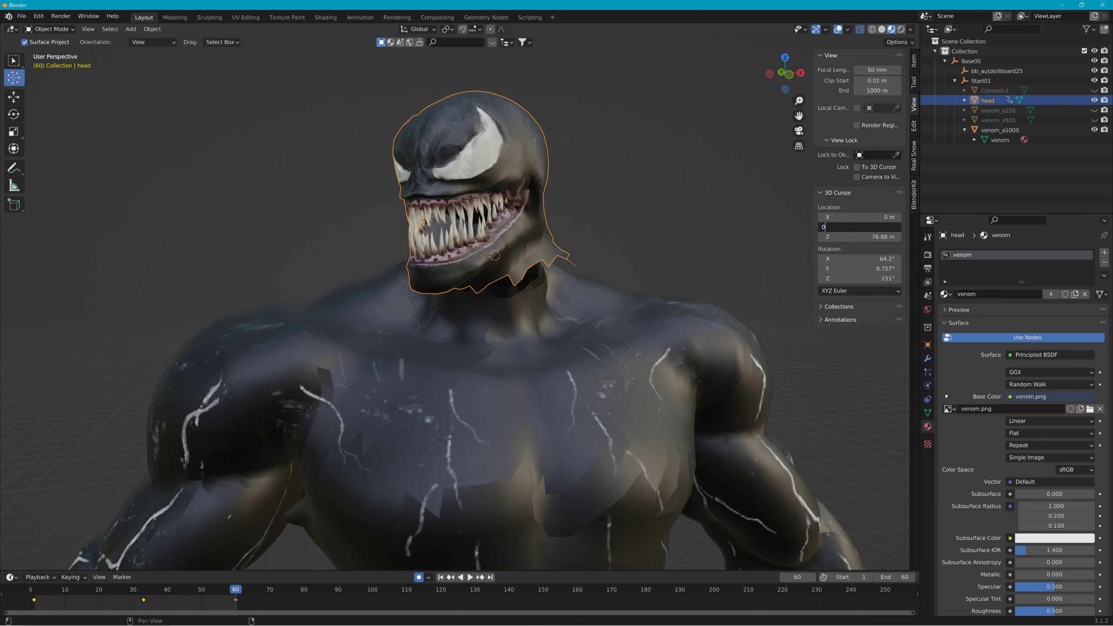
pyautogui.press('Tab')
pyautogui.write('0')
pyautogui.press('Return')
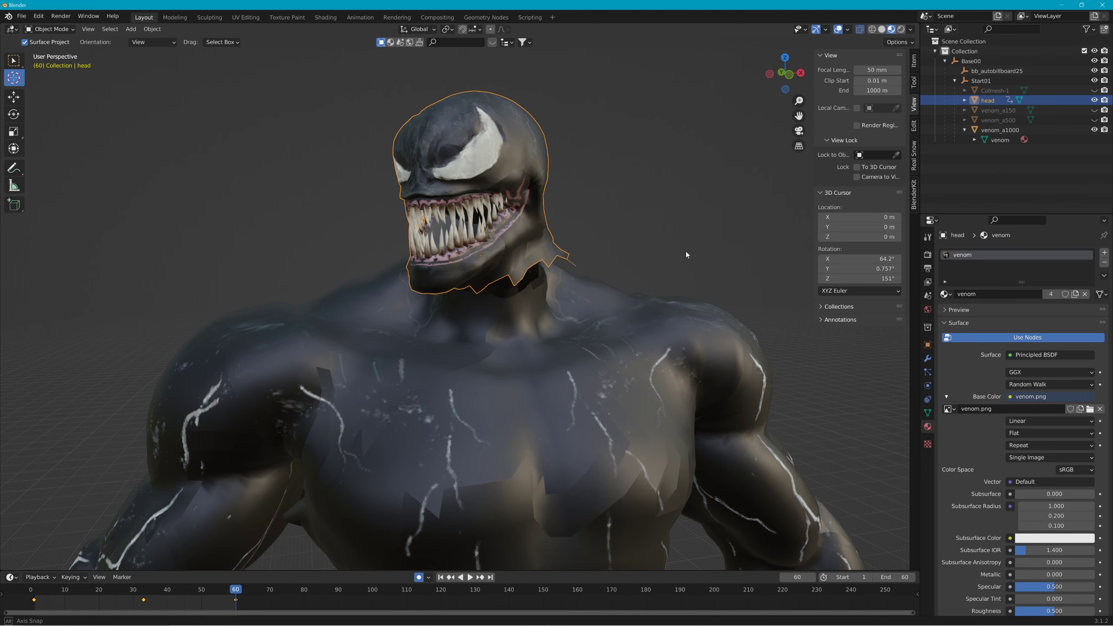
# - Set the head's origin to the 3D cursor and apply all of its transforms
pyautogui.moveTo(686, 255); pyautogui.dragTo(661, 266, button='middle')
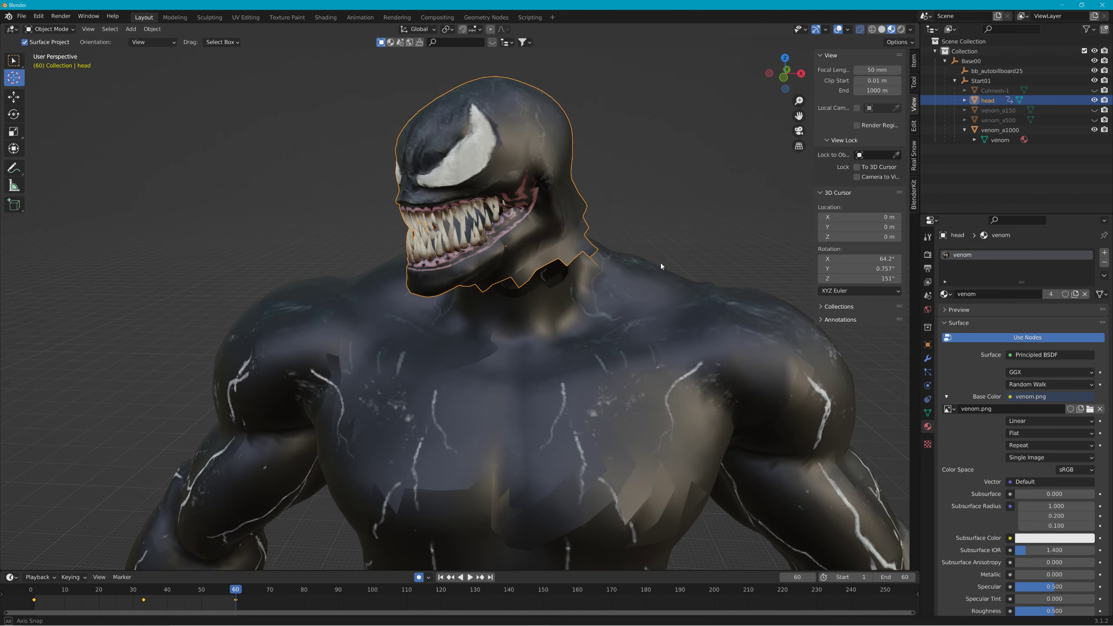
pyautogui.click(152, 29)
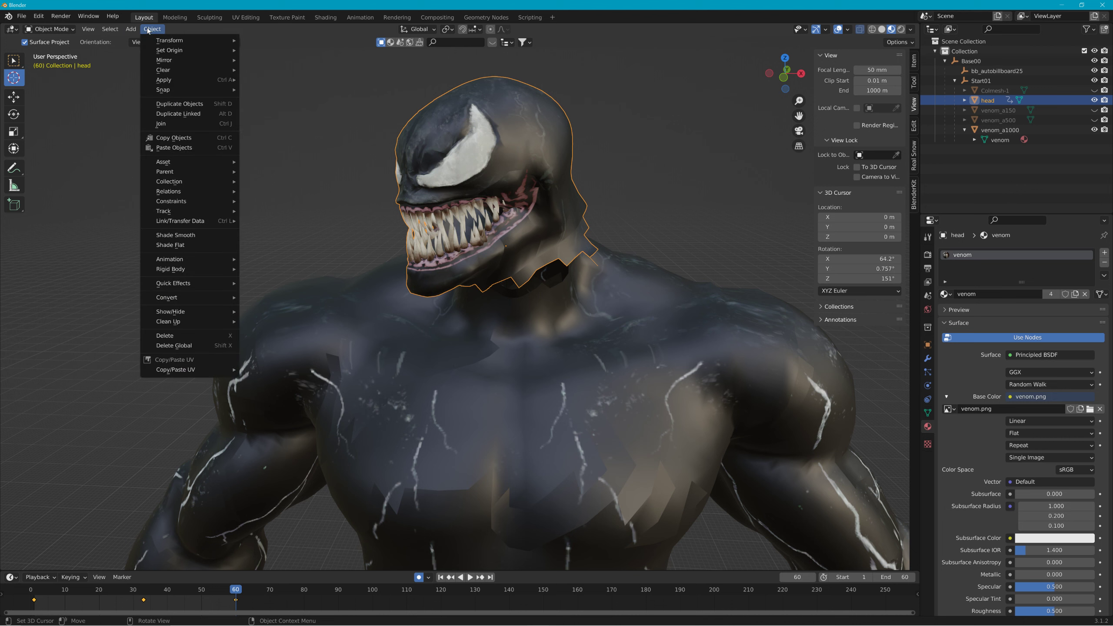
pyautogui.moveTo(159, 49)
pyautogui.click(256, 70)
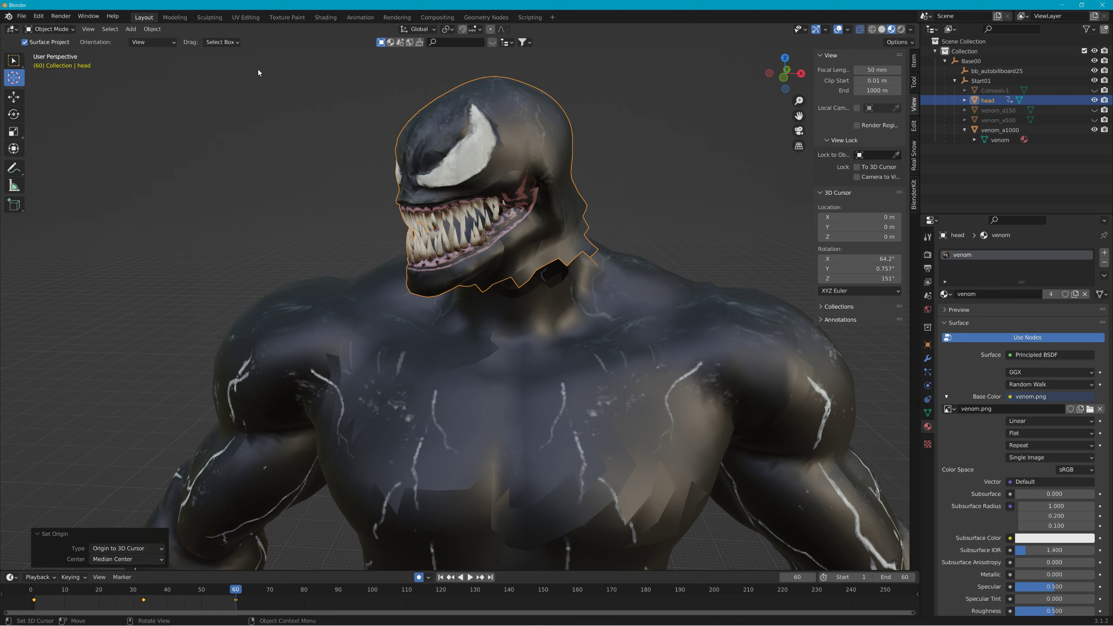
pyautogui.click(151, 29)
pyautogui.moveTo(228, 79)
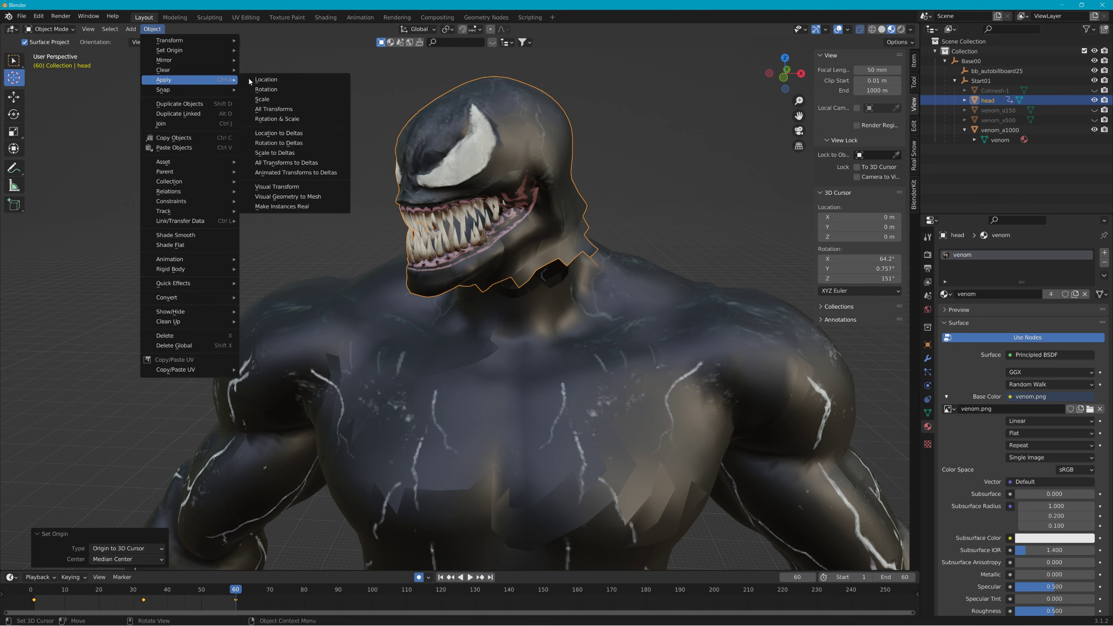
pyautogui.click(278, 108)
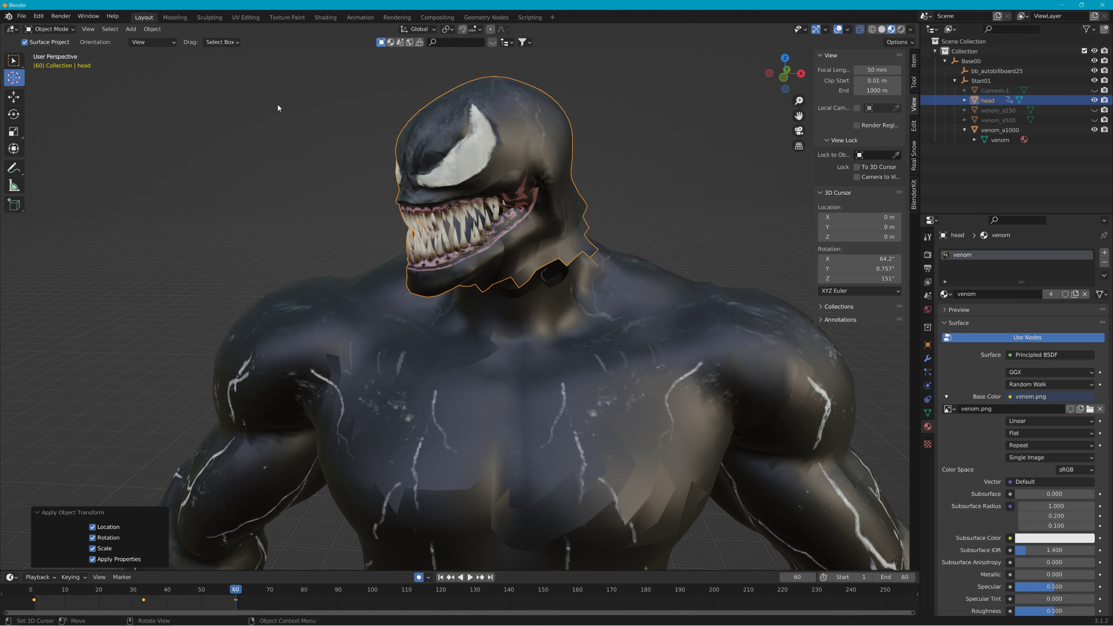
# - Play back the animation and examine where the head moves relative to the body
pyautogui.click(470, 576)
pyautogui.click(470, 576)
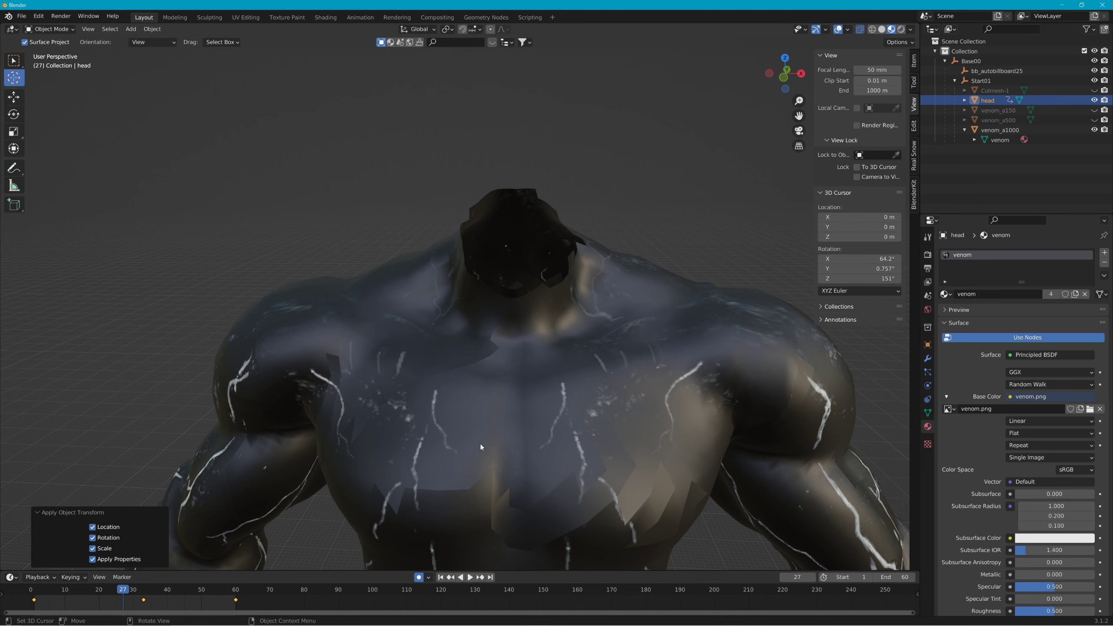
pyautogui.scroll(-5, 404, 269)
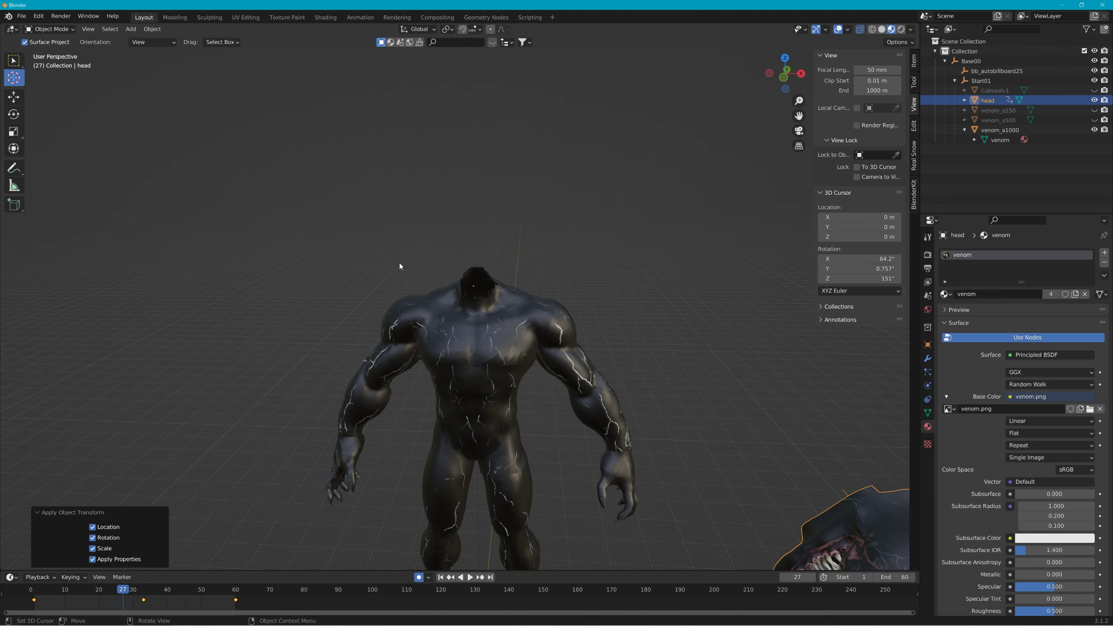
pyautogui.scroll(-3, 399, 264)
pyautogui.moveTo(398, 264); pyautogui.dragTo(495, 335, button='middle')
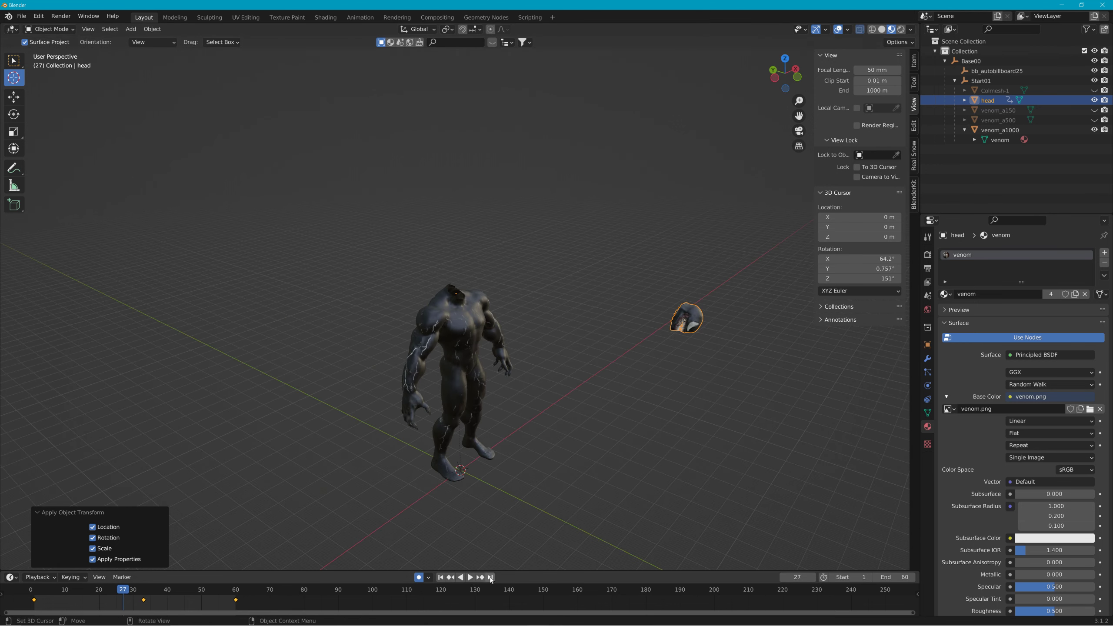
pyautogui.click(469, 577)
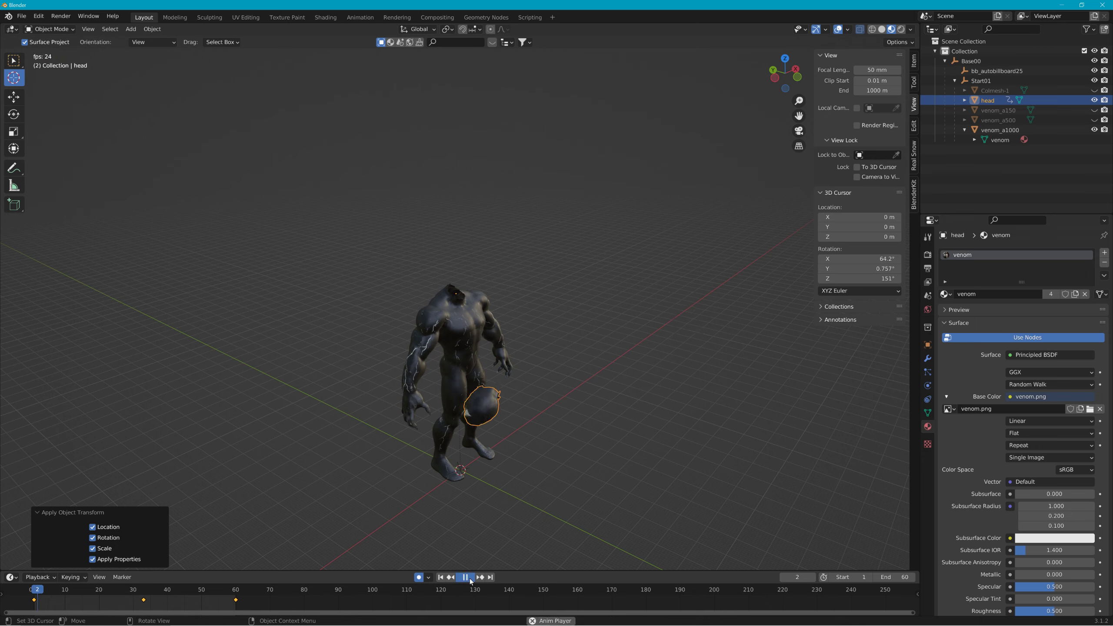
# - Switch to BeamNG.drive and look around the area beside the venom body for the displaced head
pyautogui.hotkey('alt', 'Tab')
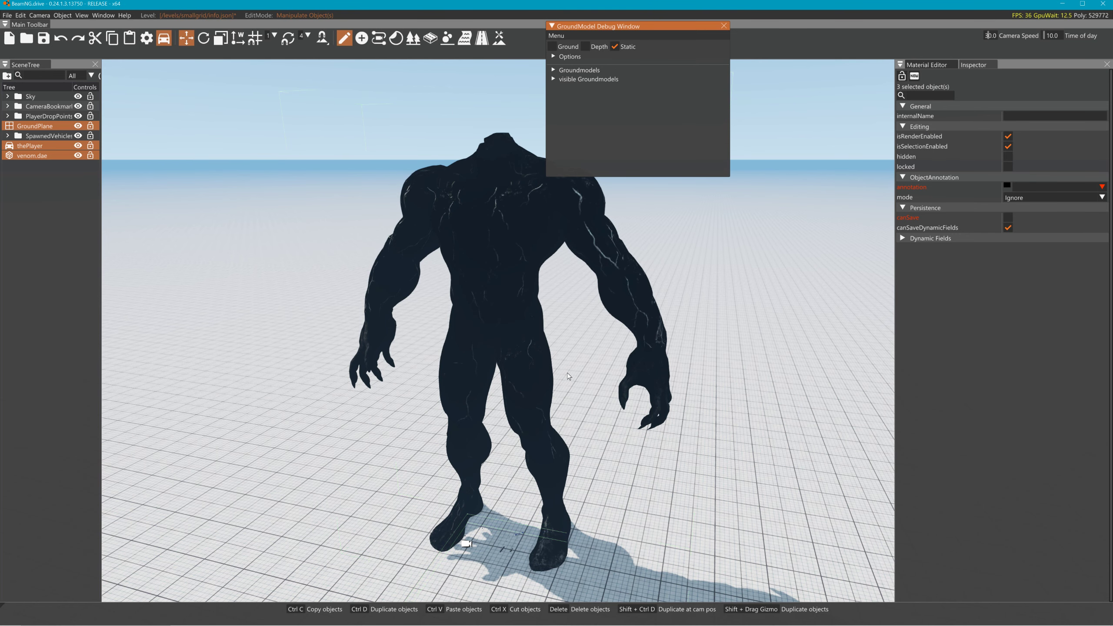
pyautogui.scroll(-5, 569, 377)
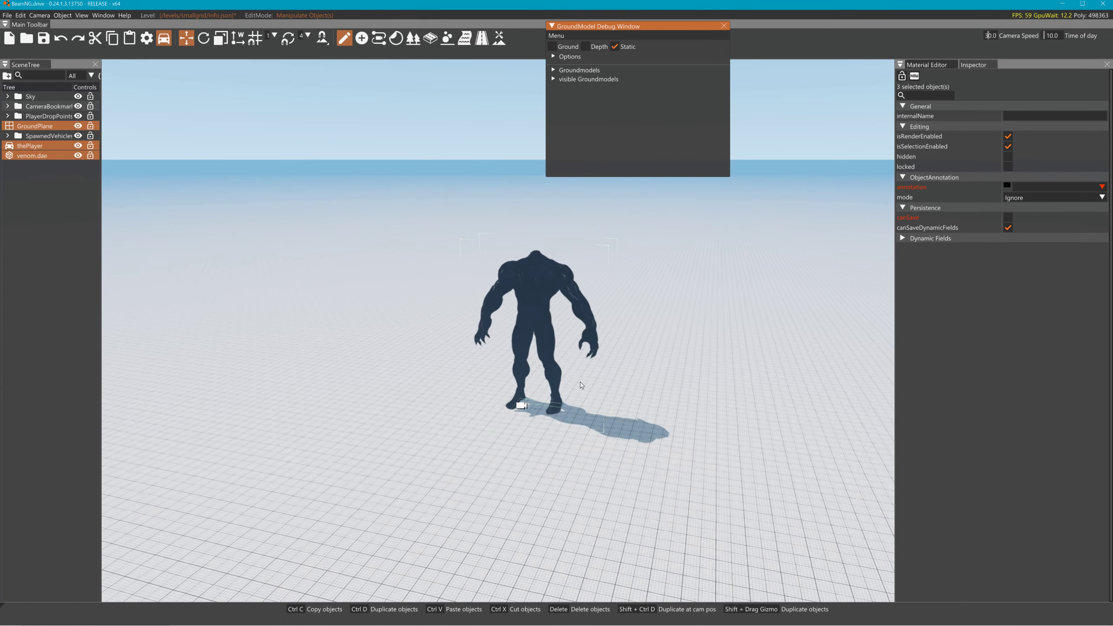
pyautogui.press('s')
pyautogui.moveTo(621, 394); pyautogui.dragTo(857, 539, button='right')
pyautogui.press('w')
pyautogui.press('a')
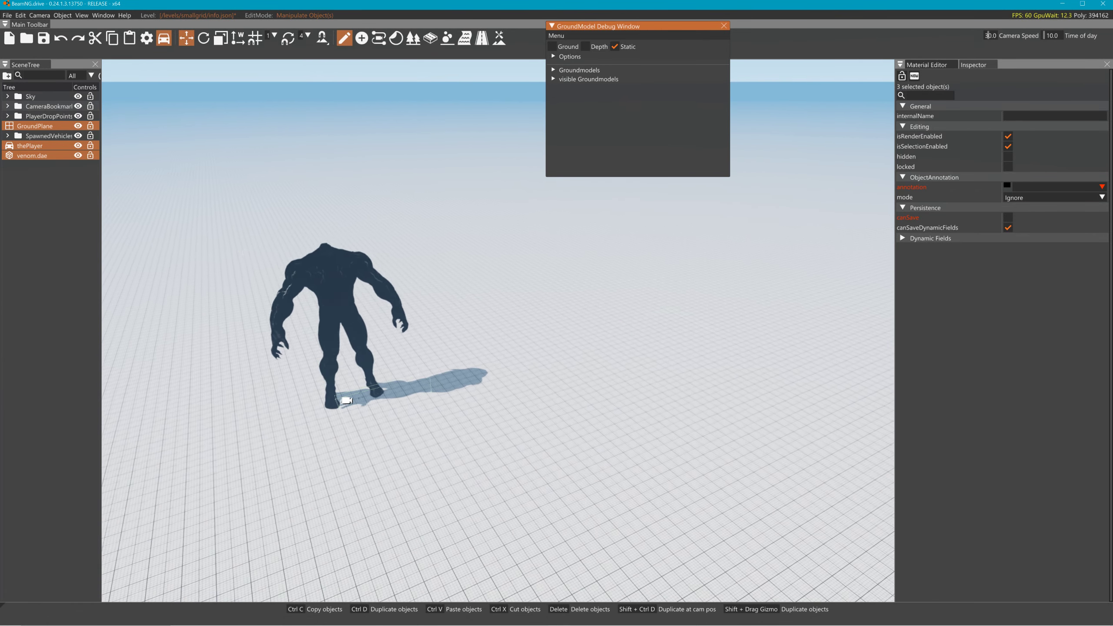
pyautogui.press('a')
pyautogui.moveTo(620, 394); pyautogui.dragTo(826, 328, button='right')
pyautogui.press('w')
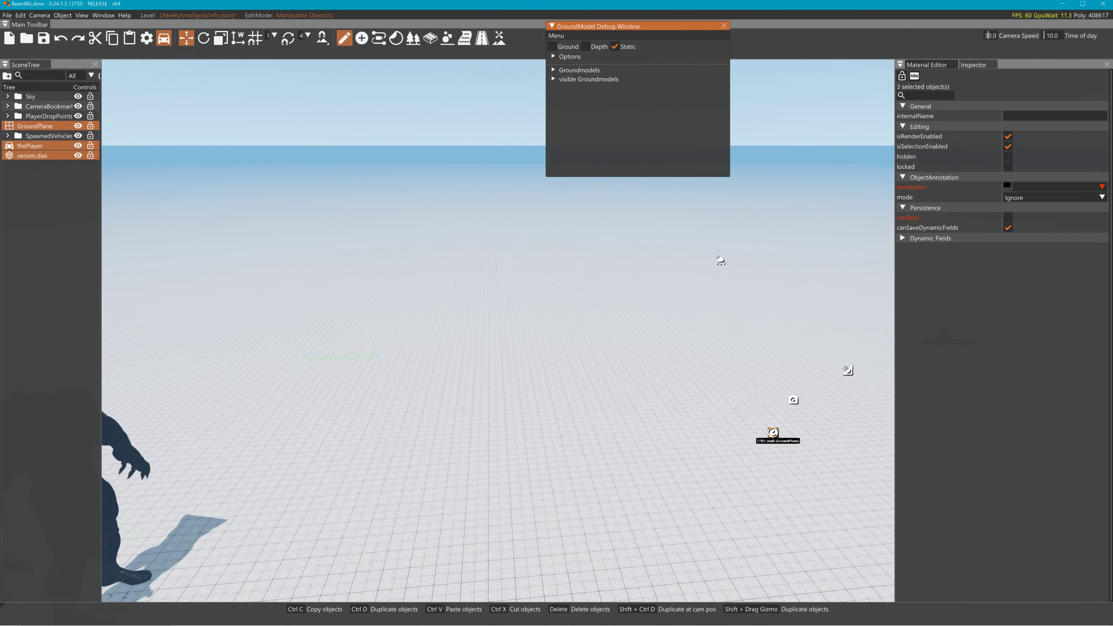
pyautogui.moveTo(710, 397); pyautogui.dragTo(599, 397, button='right')
# - Switch to Blender and export the scene as COLLADA, overwriting venom.dae in the venom folder
pyautogui.hotkey('alt', 'Tab')
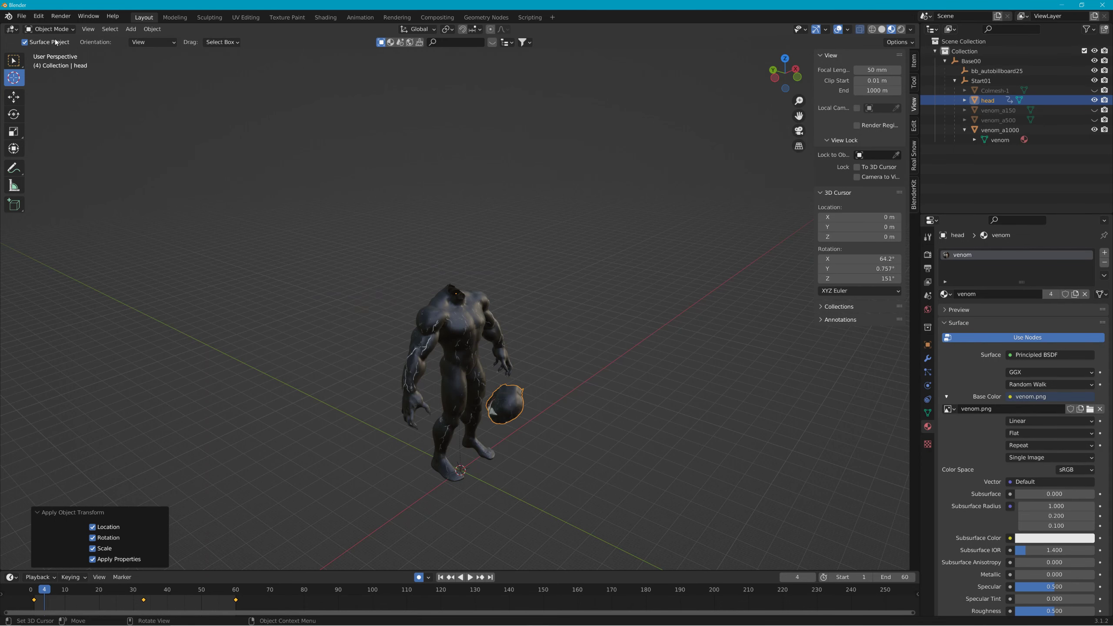
pyautogui.click(21, 16)
pyautogui.moveTo(82, 159)
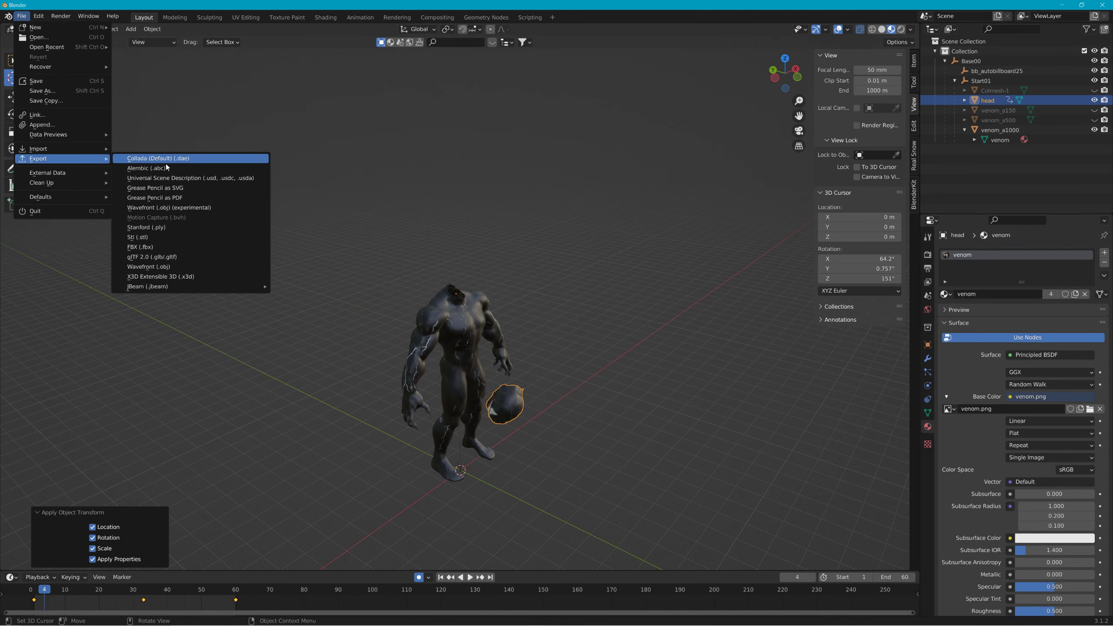
pyautogui.click(186, 159)
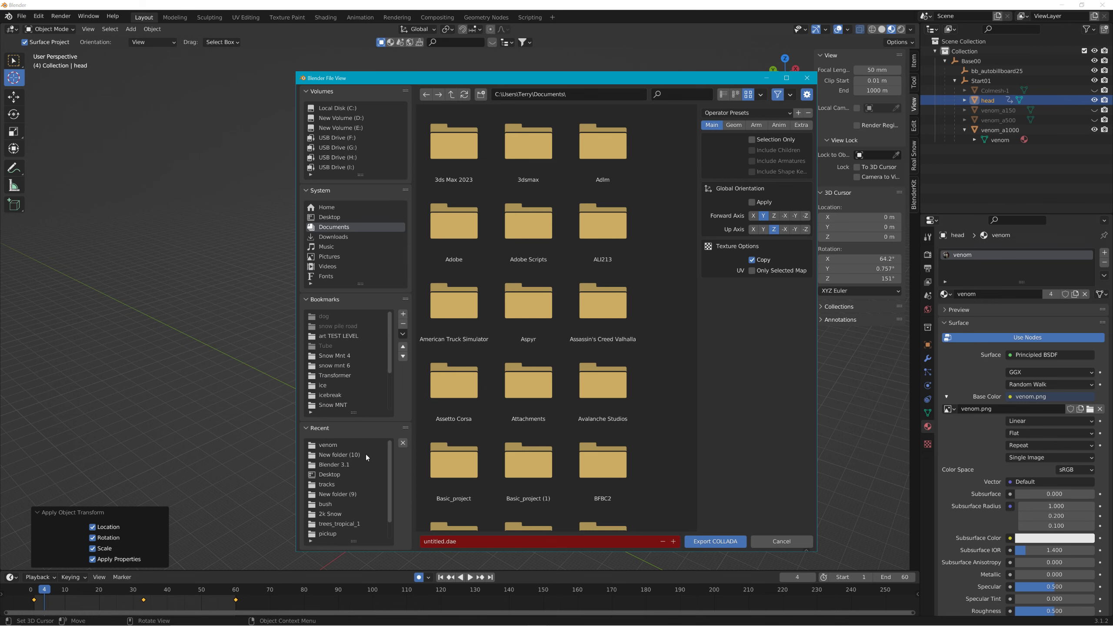
pyautogui.click(333, 445)
pyautogui.click(454, 145)
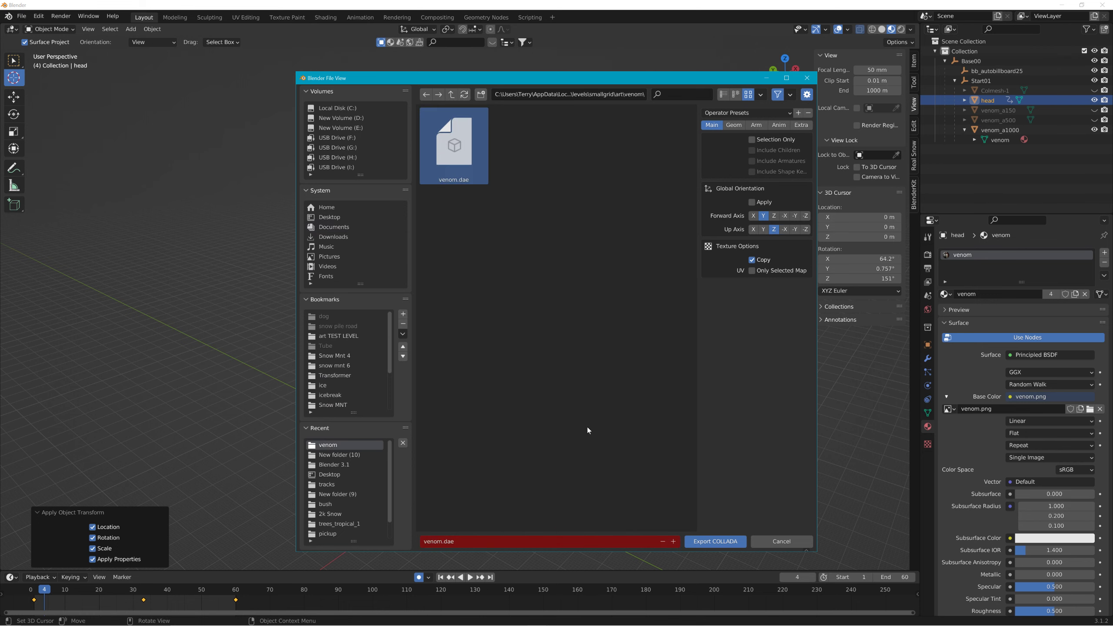
pyautogui.click(715, 540)
# - Switch to BeamNG.drive and look around the venom body to examine how the re-exported head animates
pyautogui.hotkey('alt', 'Tab')
pyautogui.moveTo(588, 376); pyautogui.dragTo(539, 410, button='right')
pyautogui.press('w')
pyautogui.moveTo(587, 376)
pyautogui.mouseDown(button='right')
pyautogui.moveTo(487, 318)
pyautogui.moveTo(491, 340)
pyautogui.moveTo(421, 362)
pyautogui.moveTo(394, 331)
pyautogui.moveTo(473, 331)
pyautogui.moveTo(580, 379)
pyautogui.moveTo(590, 372)
pyautogui.mouseUp(button='right')
pyautogui.press('d')
pyautogui.press('s')
pyautogui.press('d')
pyautogui.press('w')
pyautogui.press('a')
pyautogui.press('s')
# - Return to Blender, play back the head animation, undo the head's applied transforms and play it back again
pyautogui.hotkey('alt', 'Tab')
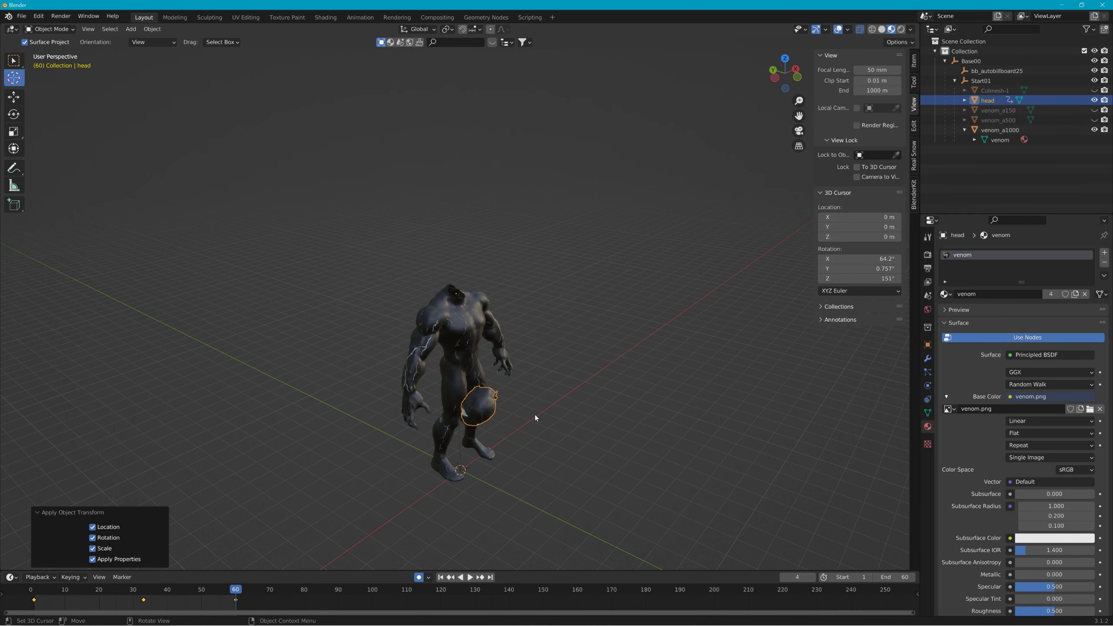
pyautogui.click(469, 578)
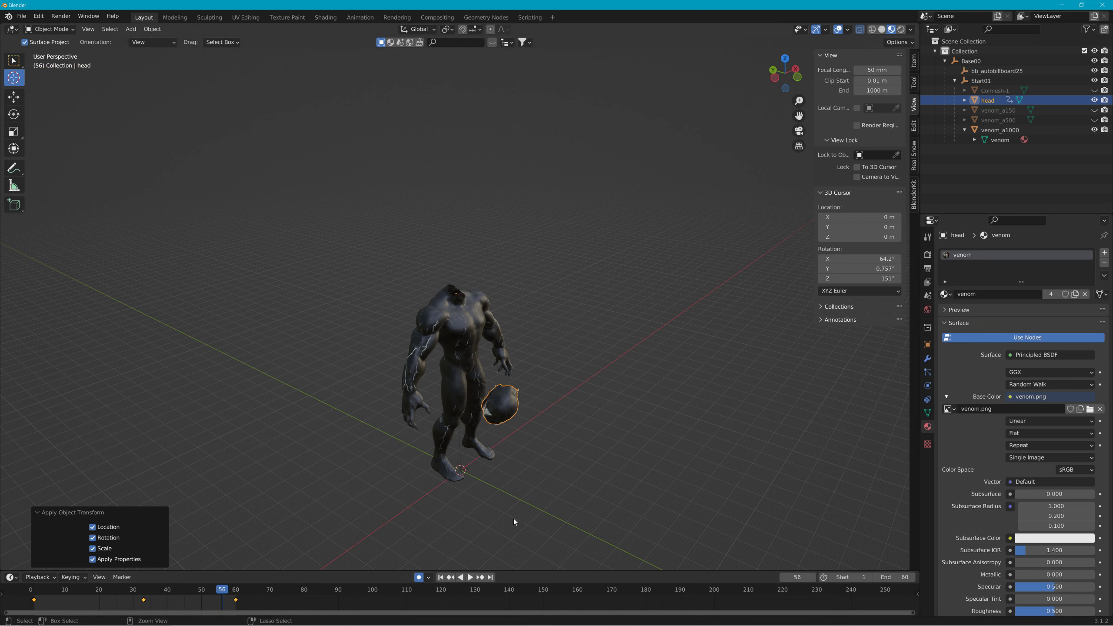
pyautogui.press('space')
pyautogui.click(467, 577)
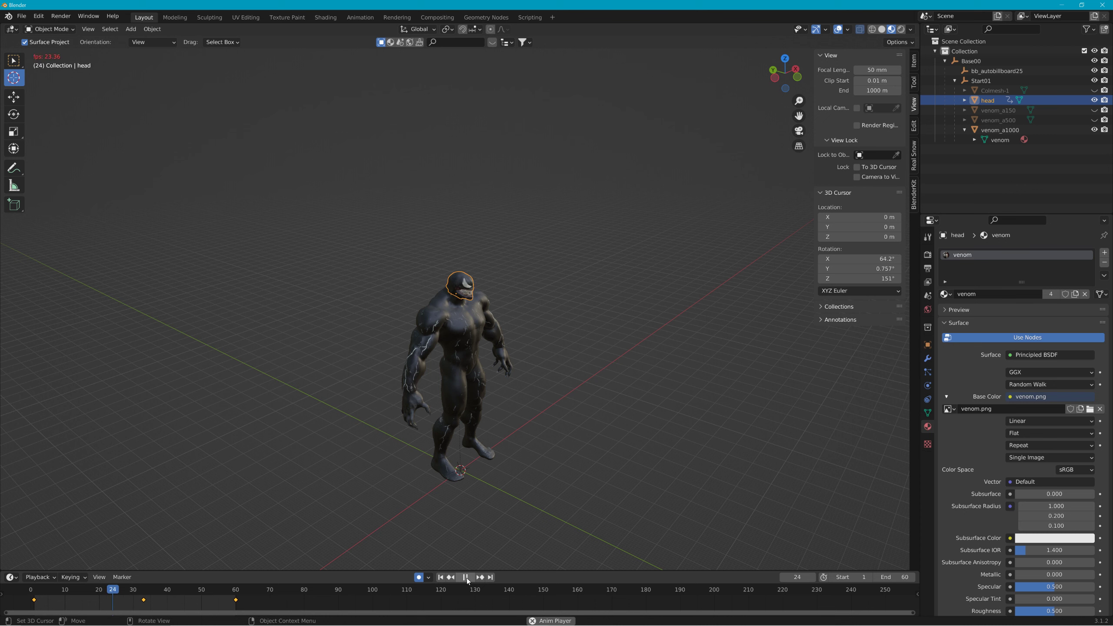
pyautogui.click(466, 578)
pyautogui.scroll(4, 352, 453)
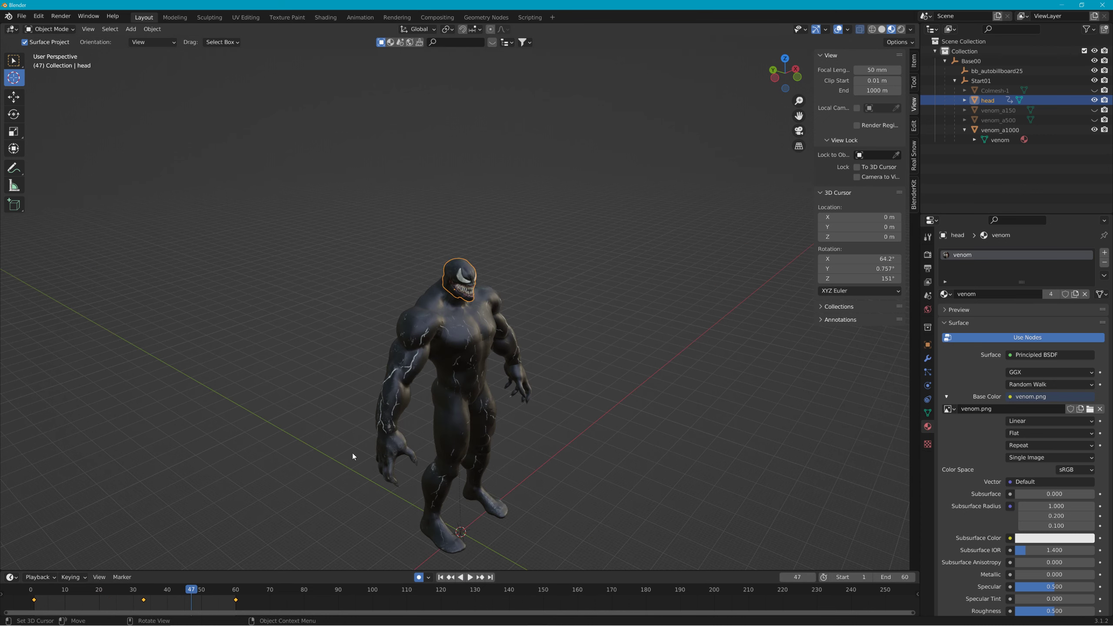
# - Bake the head's action as object data from frame 1 to 60 with a frame step of 1 and play it back
pyautogui.click(152, 30)
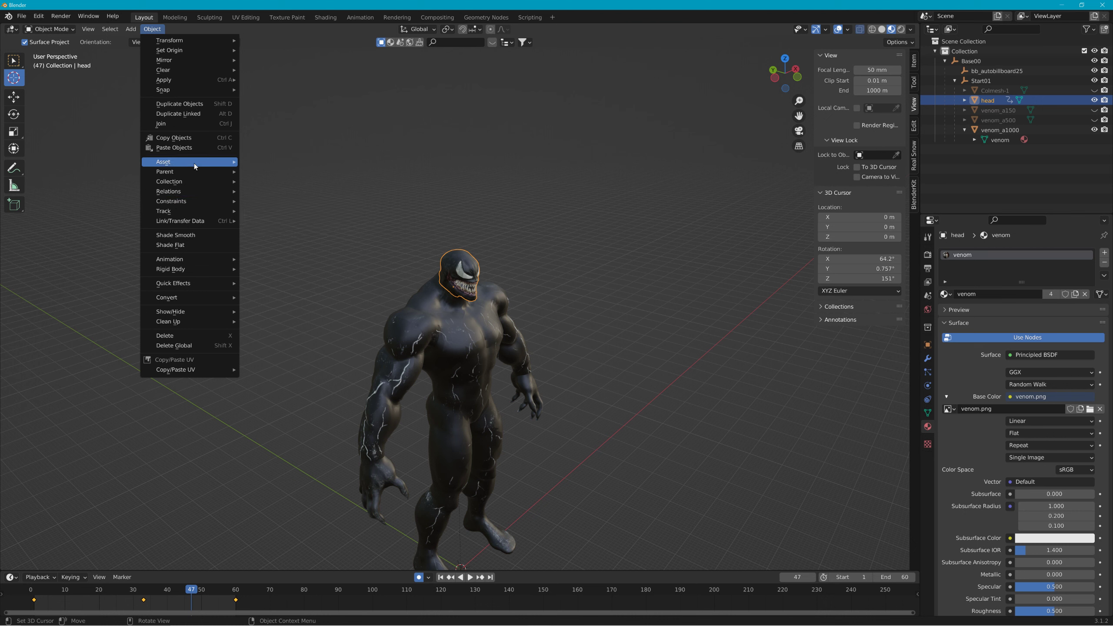
pyautogui.moveTo(200, 261)
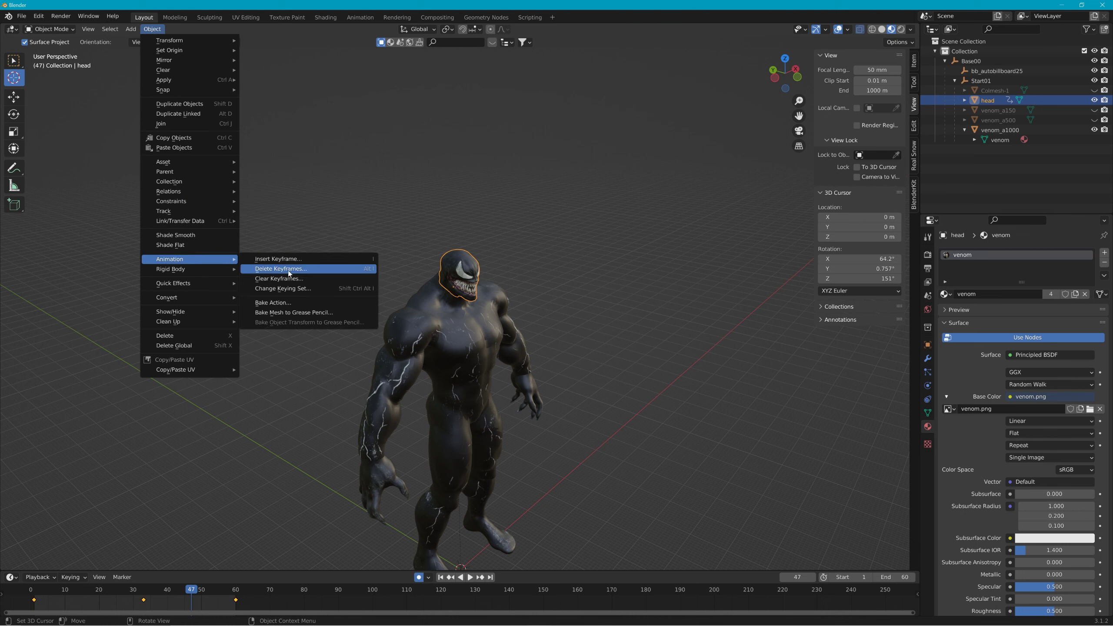
pyautogui.click(294, 303)
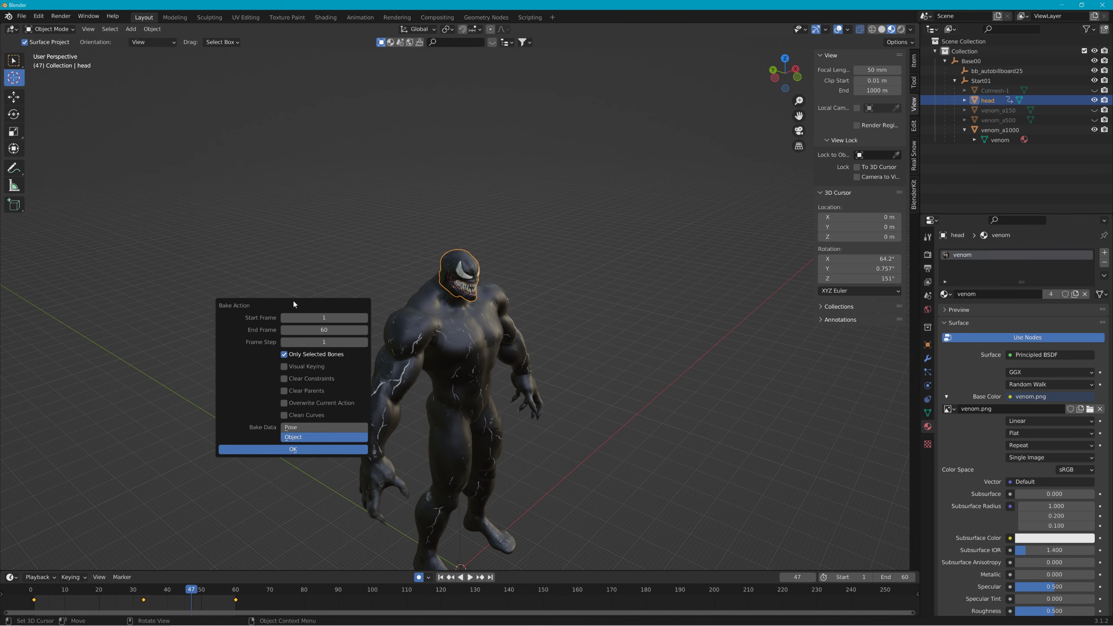
pyautogui.click(297, 450)
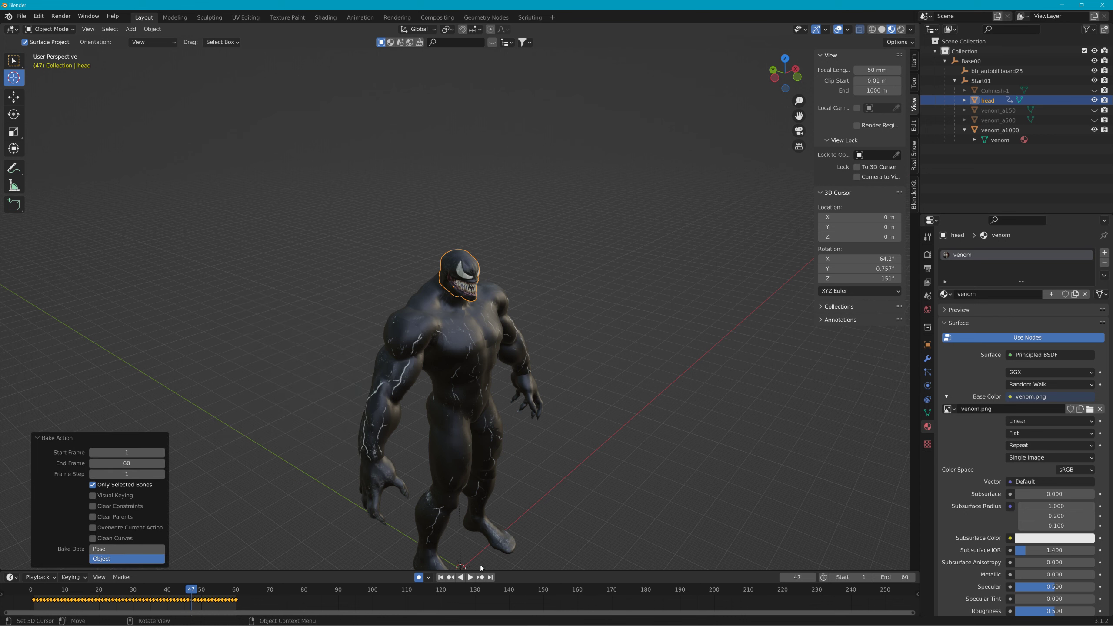
pyautogui.click(469, 576)
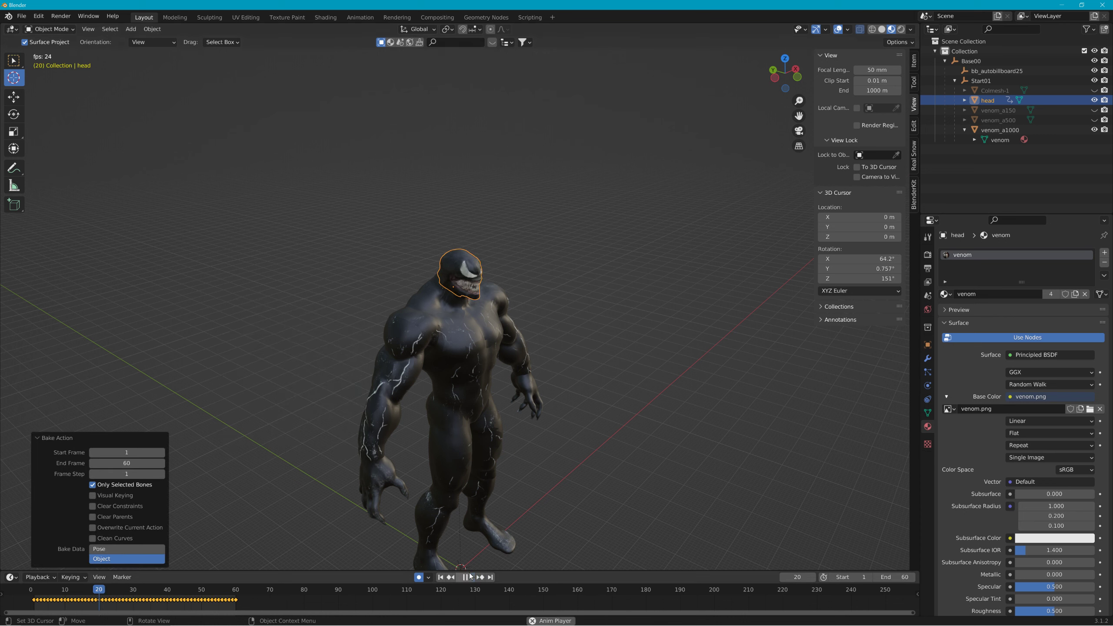
pyautogui.click(469, 576)
# - Place the 3D cursor beside venom's torso and set its rotation to 0° on X, Y and Z
pyautogui.moveTo(360, 222); pyautogui.dragTo(500, 395)
pyautogui.click(859, 259)
pyautogui.write('0')
pyautogui.press('Return')
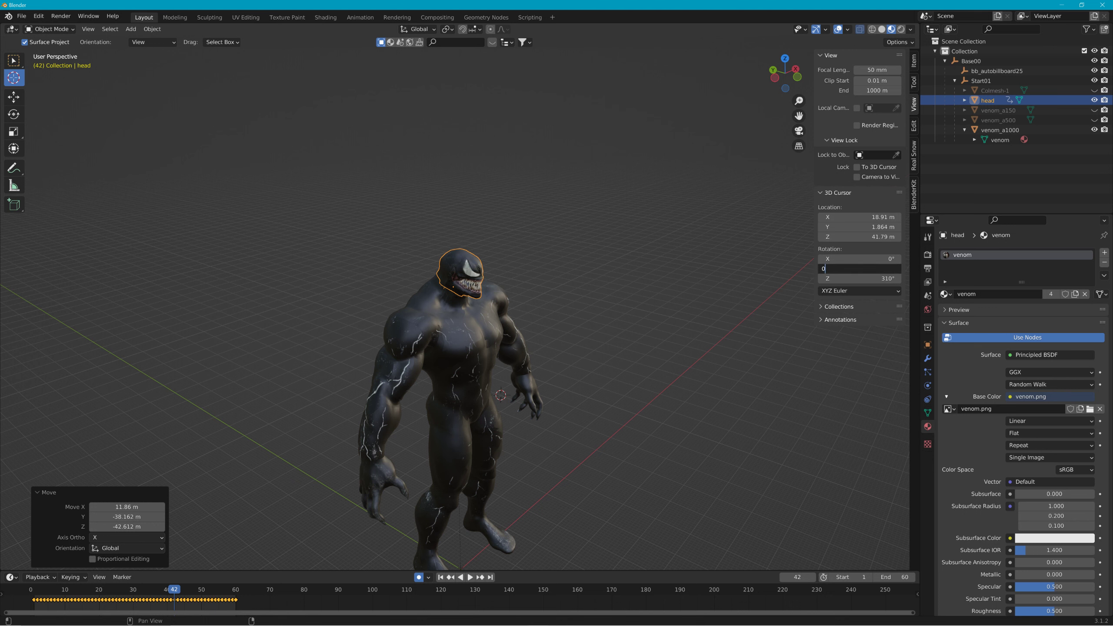
pyautogui.write('0')
pyautogui.press('Return')
pyautogui.write('0')
pyautogui.press('Return')
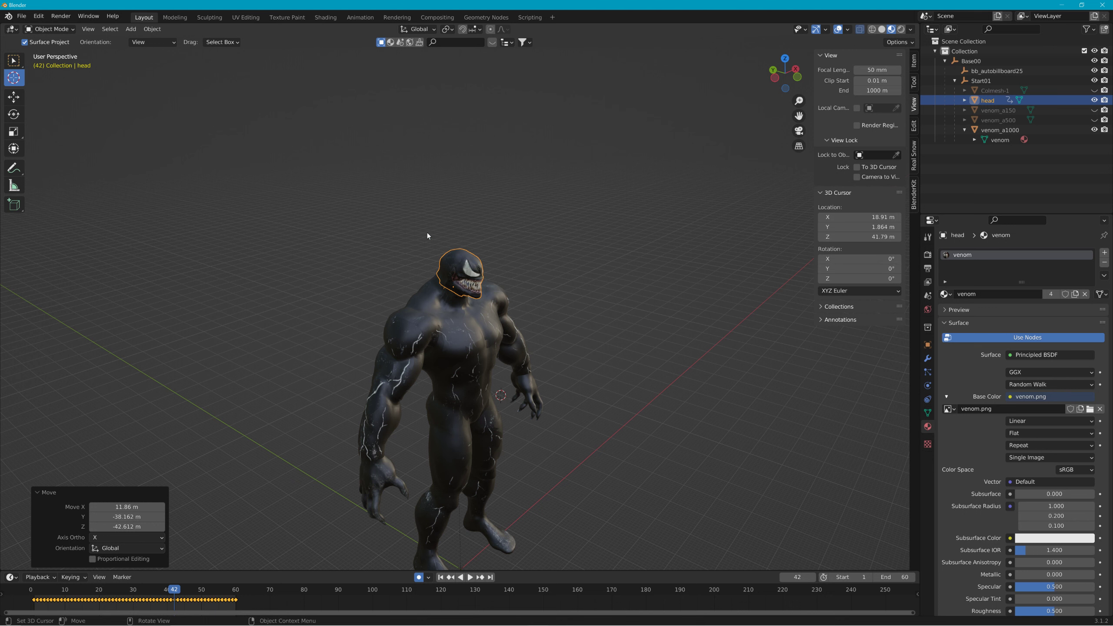
# - Try setting the origins of the head and body to the 3D cursor and applying all their transforms
pyautogui.click(13, 61)
pyautogui.moveTo(279, 176); pyautogui.dragTo(606, 414)
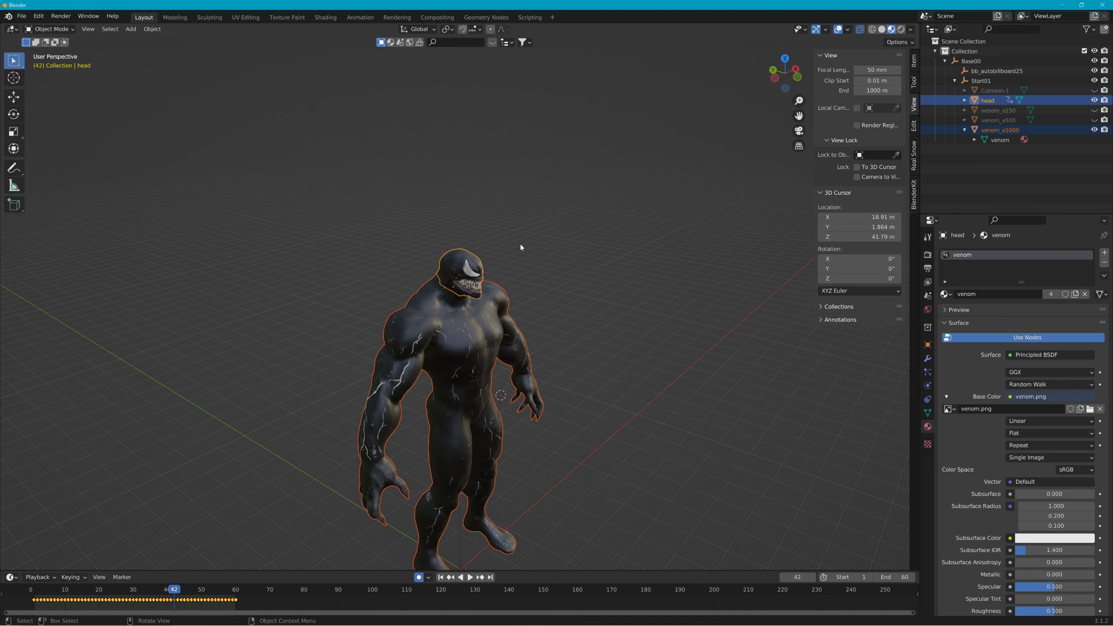
pyautogui.click(152, 29)
pyautogui.moveTo(179, 50)
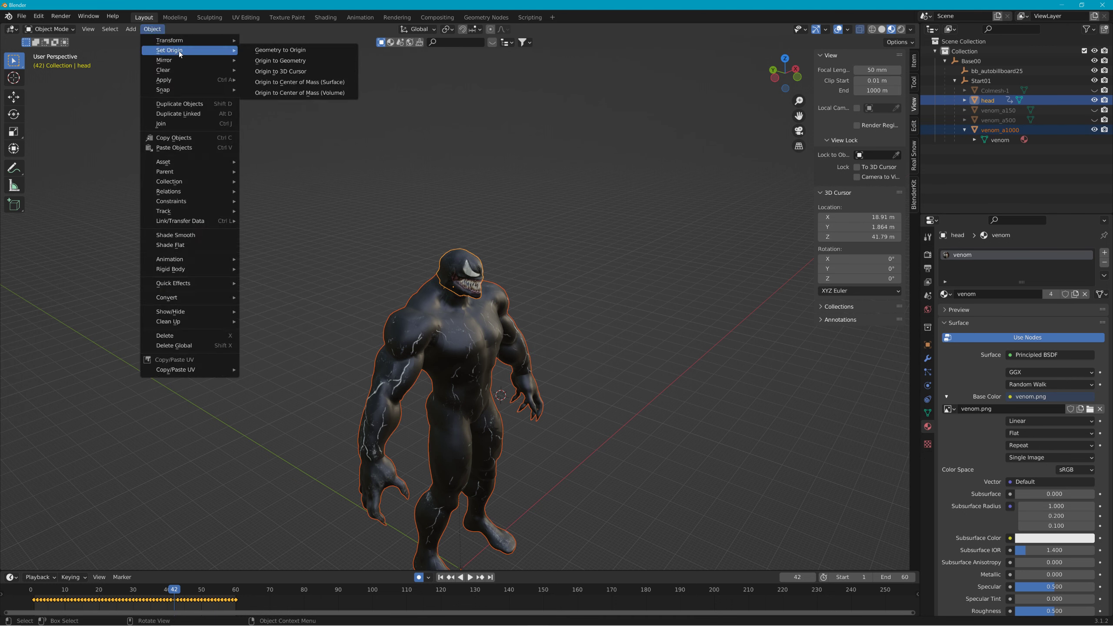
pyautogui.click(270, 73)
pyautogui.click(151, 29)
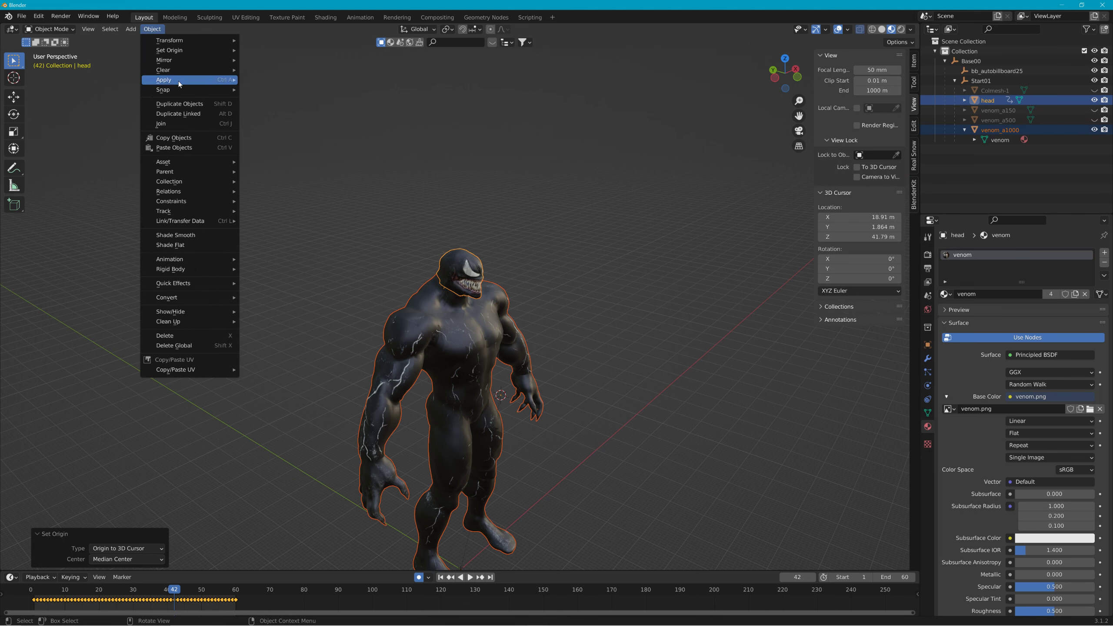
pyautogui.moveTo(179, 80)
pyautogui.click(273, 109)
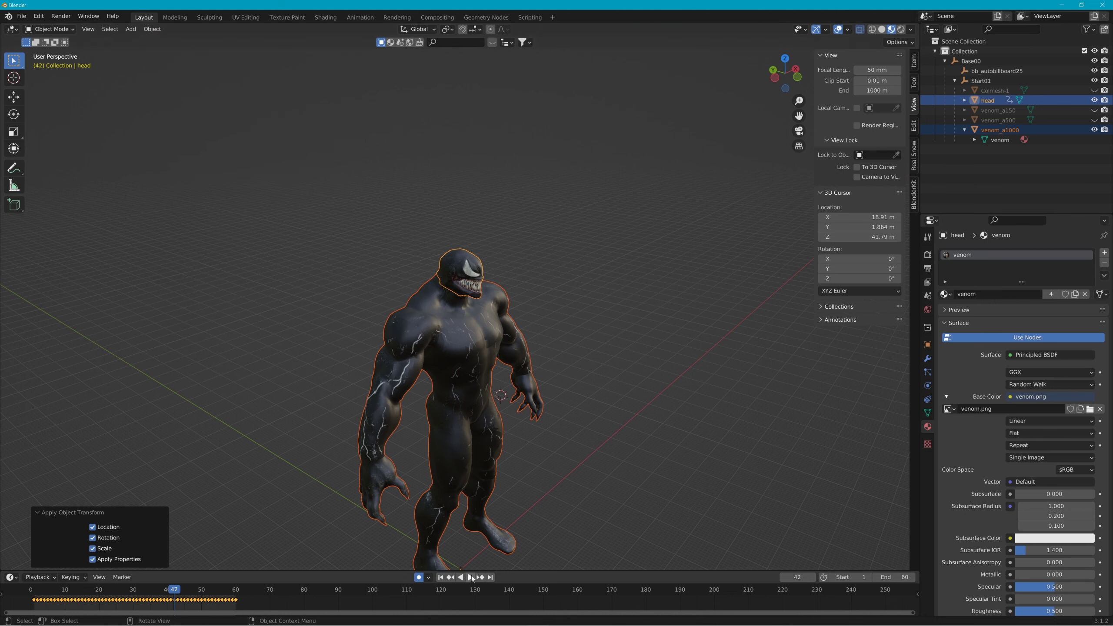
# - Play back the baked animation and undo the origin and transform changes on the head and body
pyautogui.click(470, 578)
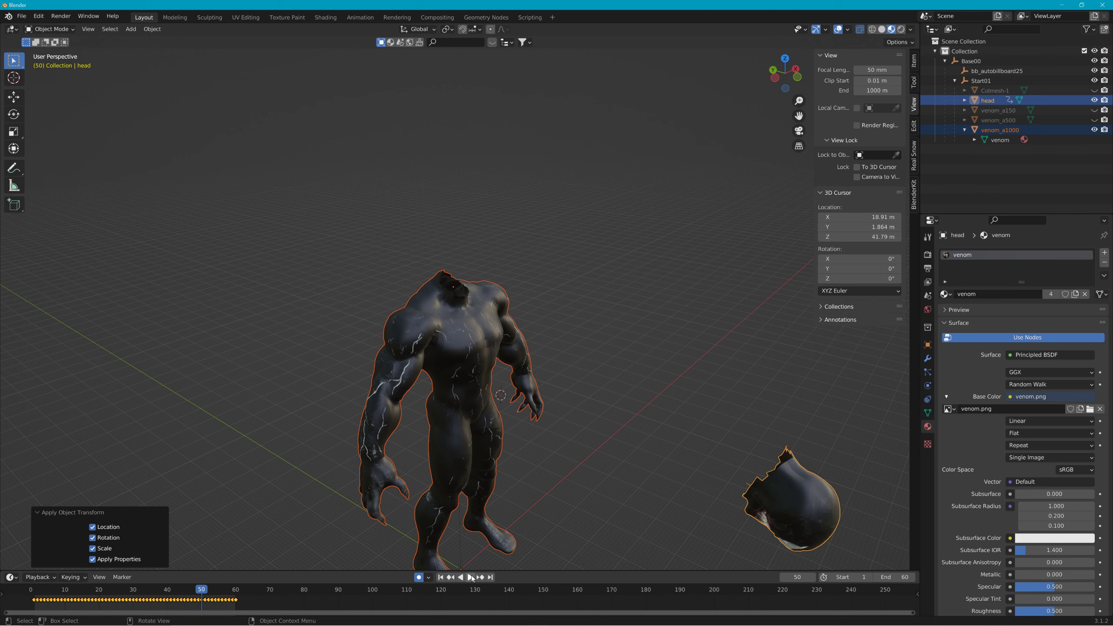
pyautogui.click(468, 577)
pyautogui.scroll(3, 561, 432)
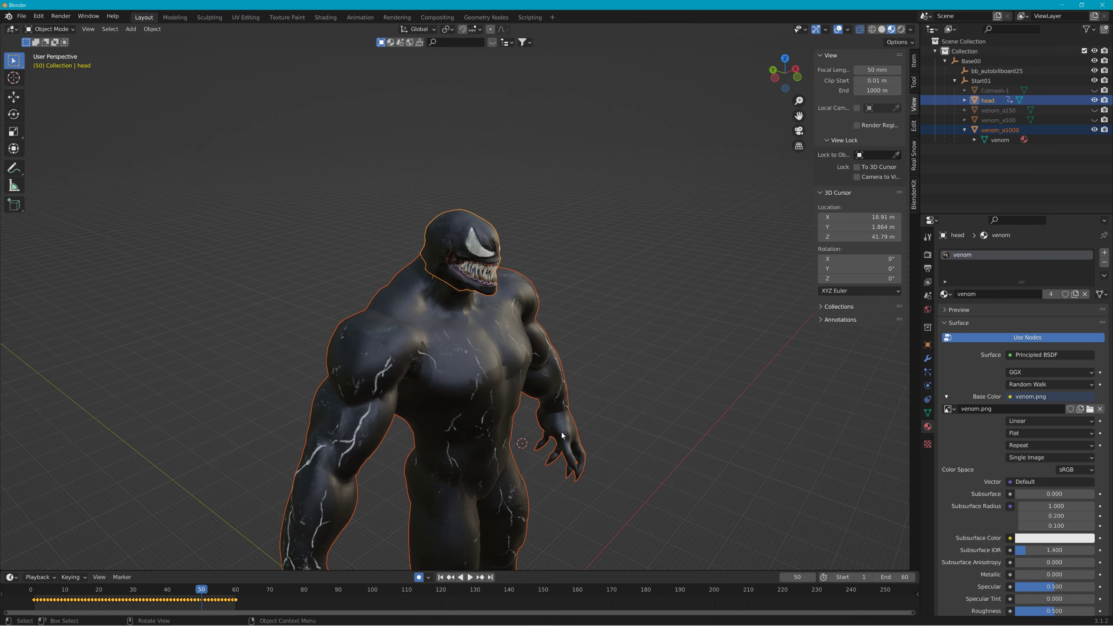
# - Select all of the head's baked keyframes on the timeline and delete them
pyautogui.moveTo(562, 432); pyautogui.dragTo(474, 411, button='middle')
pyautogui.moveTo(598, 419); pyautogui.dragTo(550, 388, button='middle')
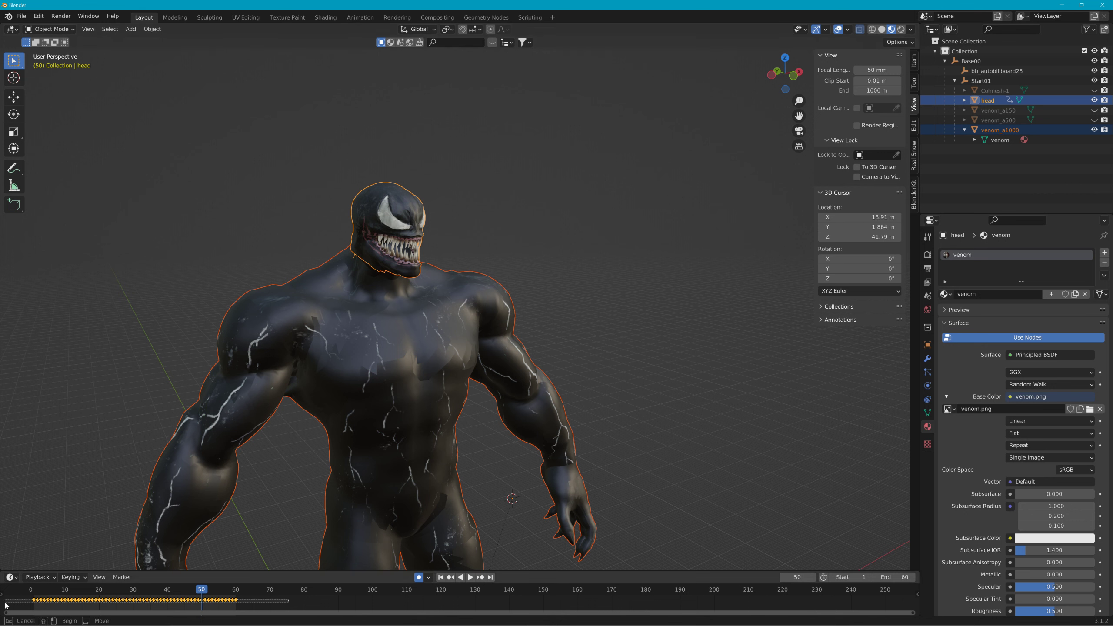
pyautogui.press('Delete')
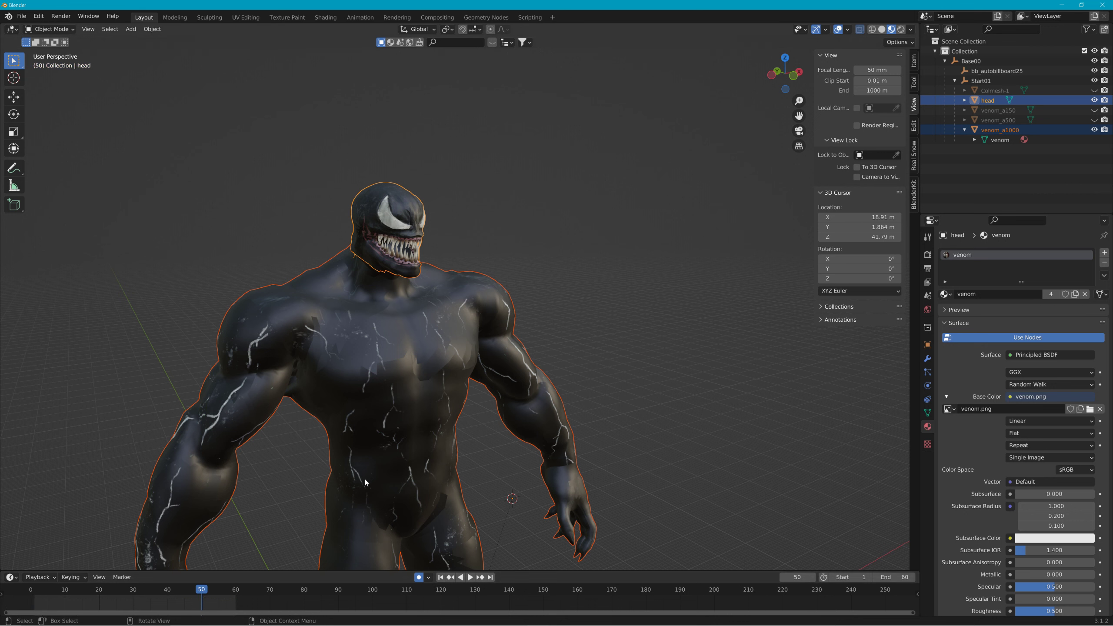